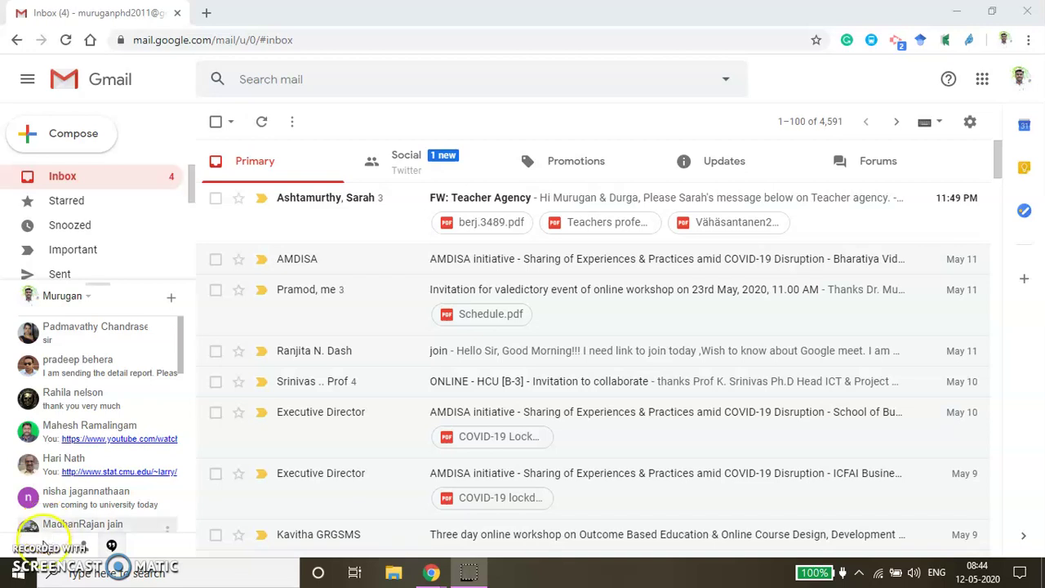
Launch Google Classroom from Gmail's Google apps grid in a new tab.
{"action": "mouse_move", "coordinate": [49, 531]}
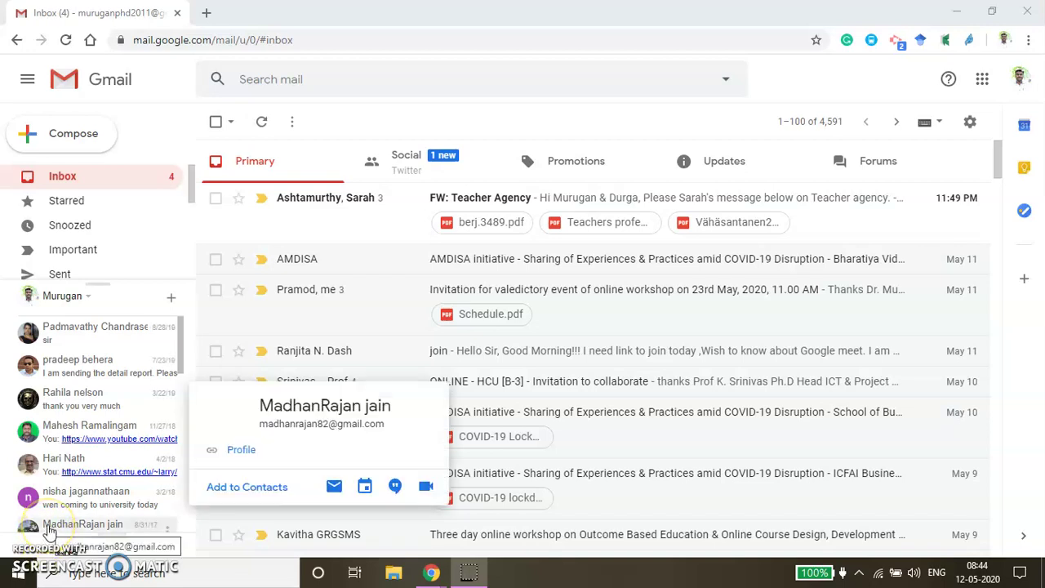
{"action": "left_click", "coordinate": [982, 81]}
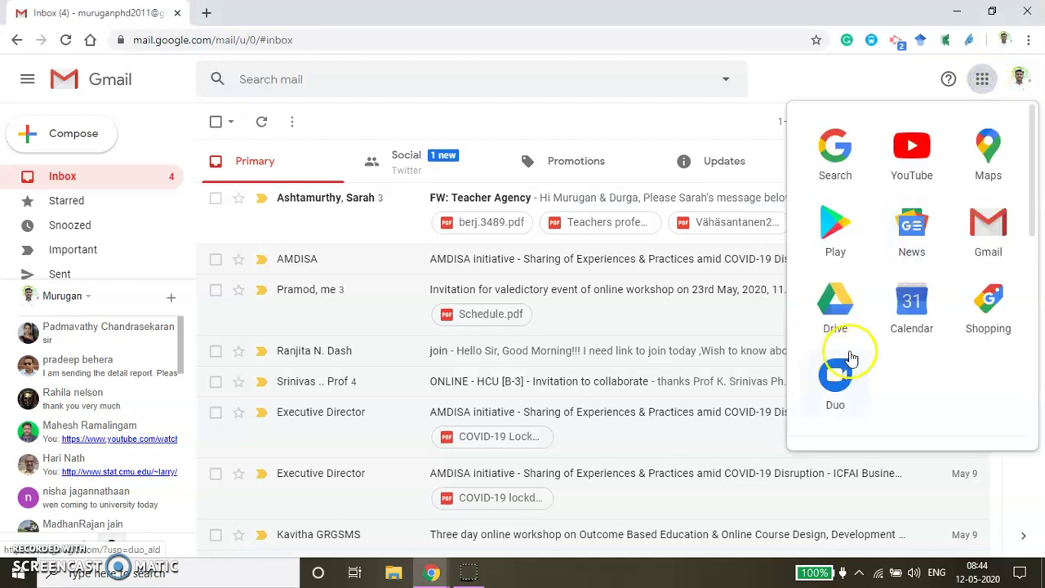
{"action": "scroll", "coordinate": [840, 359], "scroll_direction": "down", "scroll_amount": 5}
{"action": "left_click", "coordinate": [844, 407]}
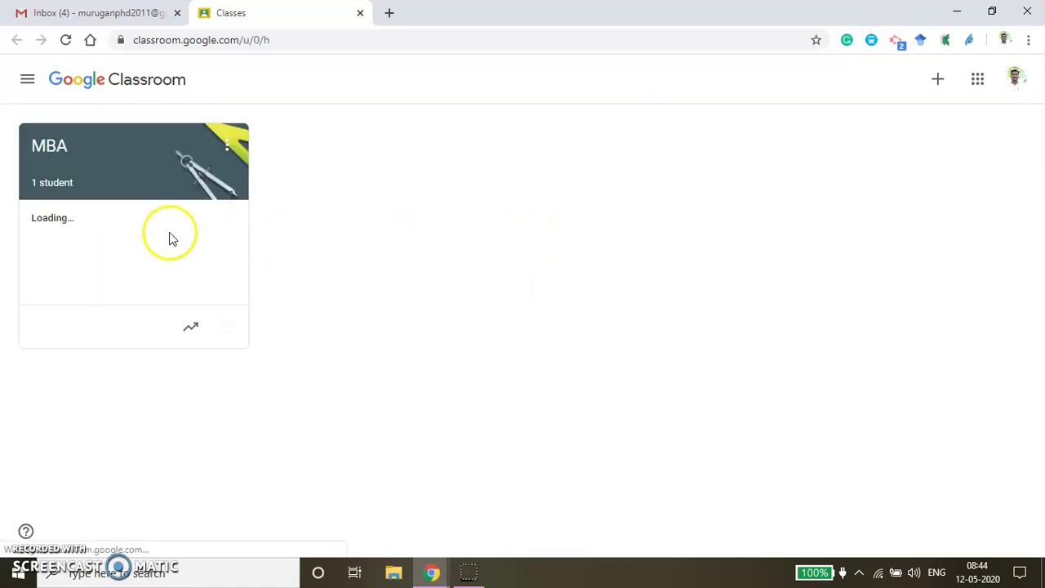
Go to the MBA class's Classwork page and bring up the Create menu.
{"action": "left_click", "coordinate": [120, 176]}
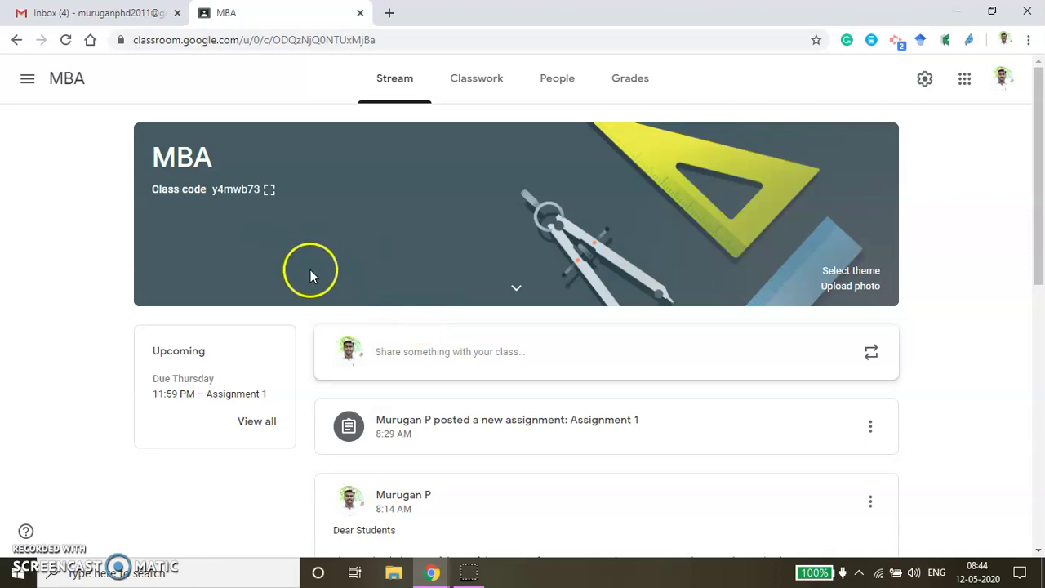
{"action": "left_click", "coordinate": [487, 85]}
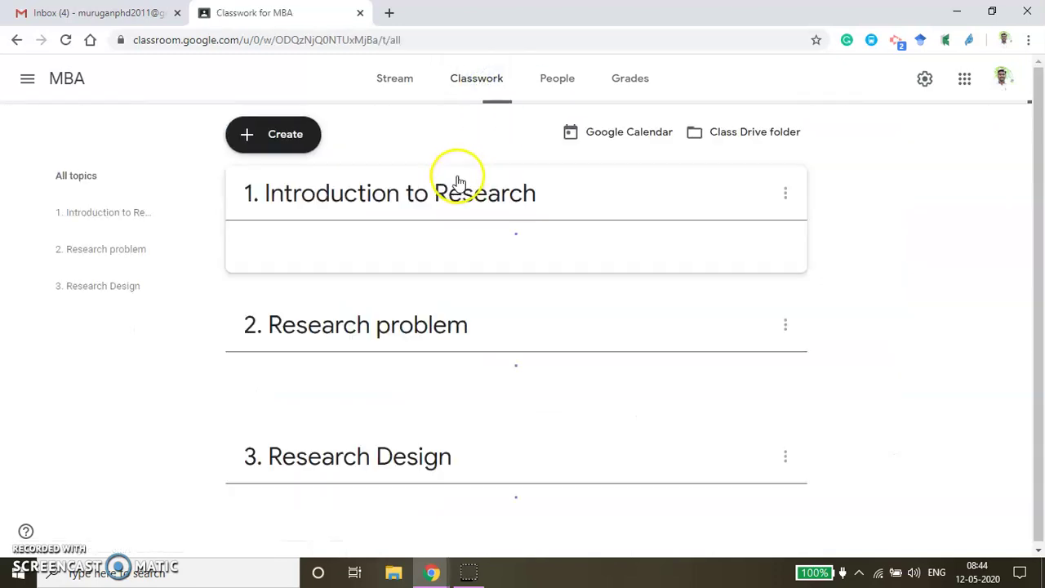
{"action": "left_click", "coordinate": [288, 136]}
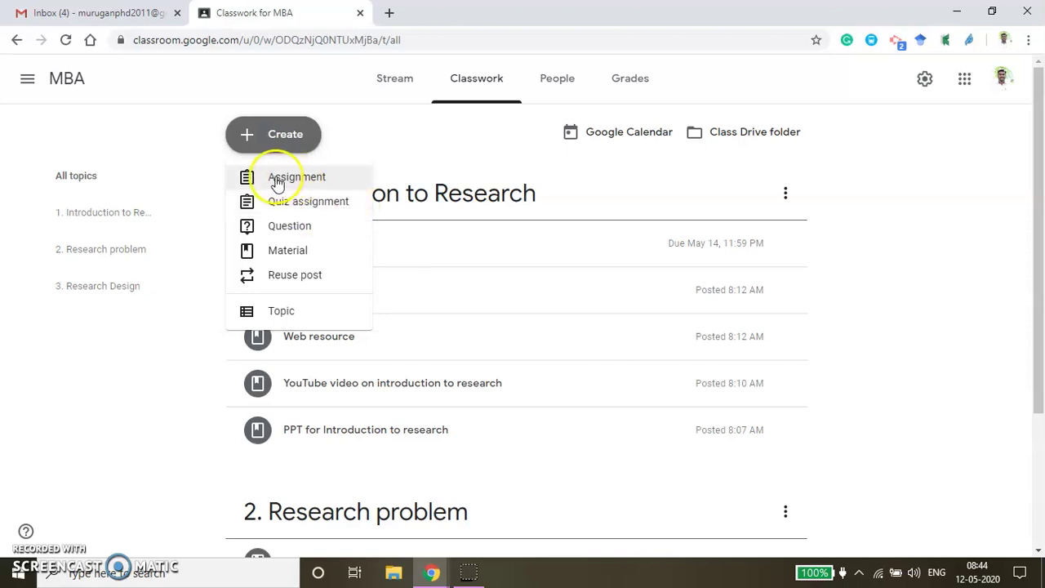
Start a new Quiz assignment titled 'Quiz 1'.
{"action": "left_click", "coordinate": [320, 209]}
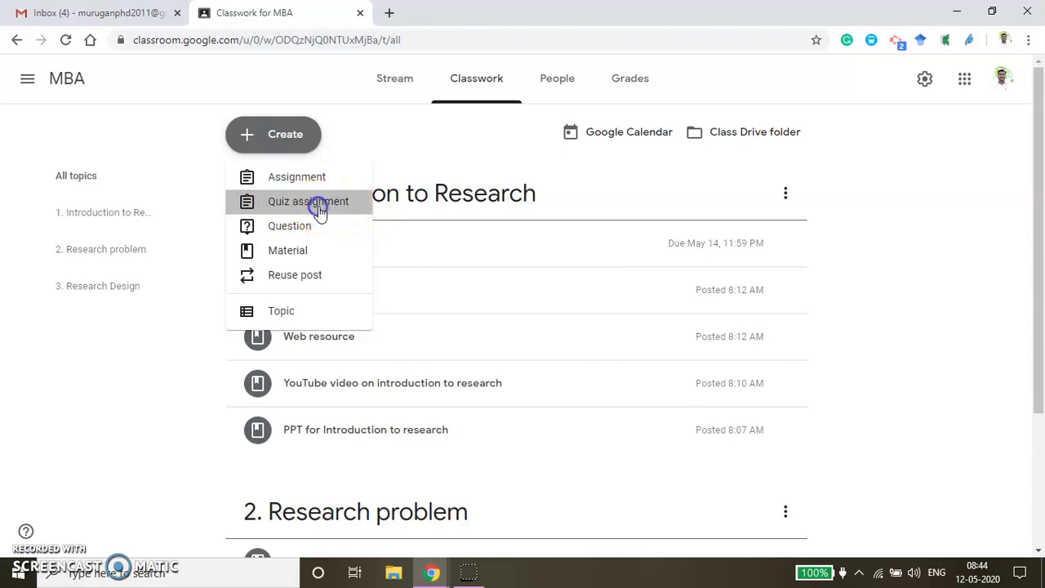
{"action": "left_click", "coordinate": [93, 142]}
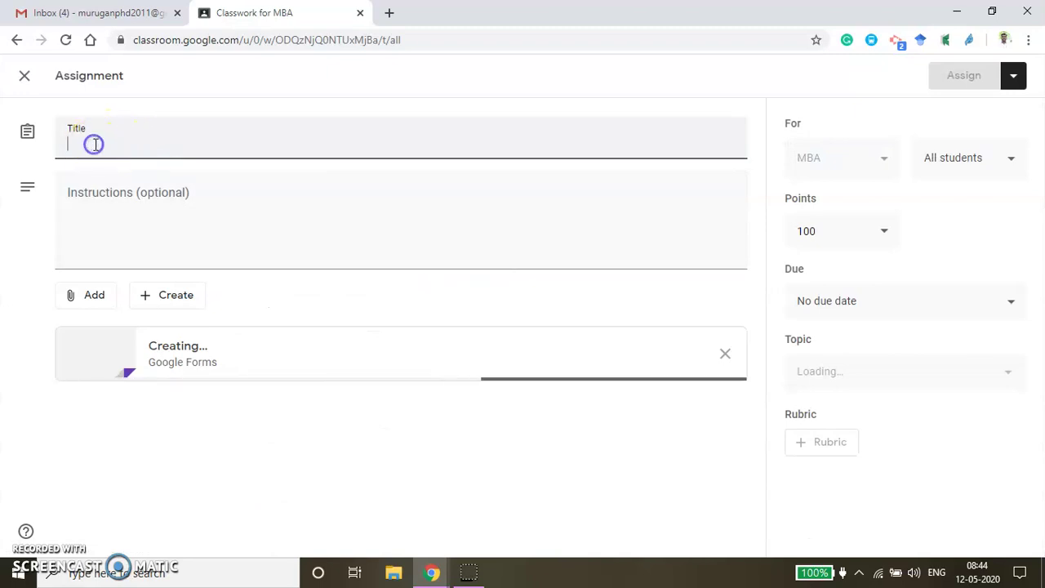
{"action": "type", "text": "Q"}
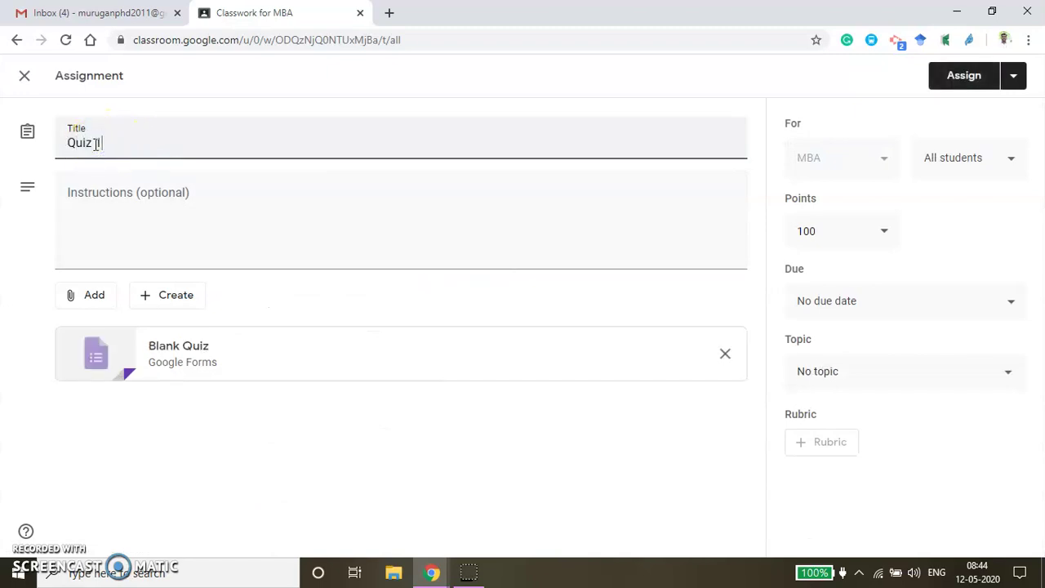
{"action": "type", "text": "uiz 1"}
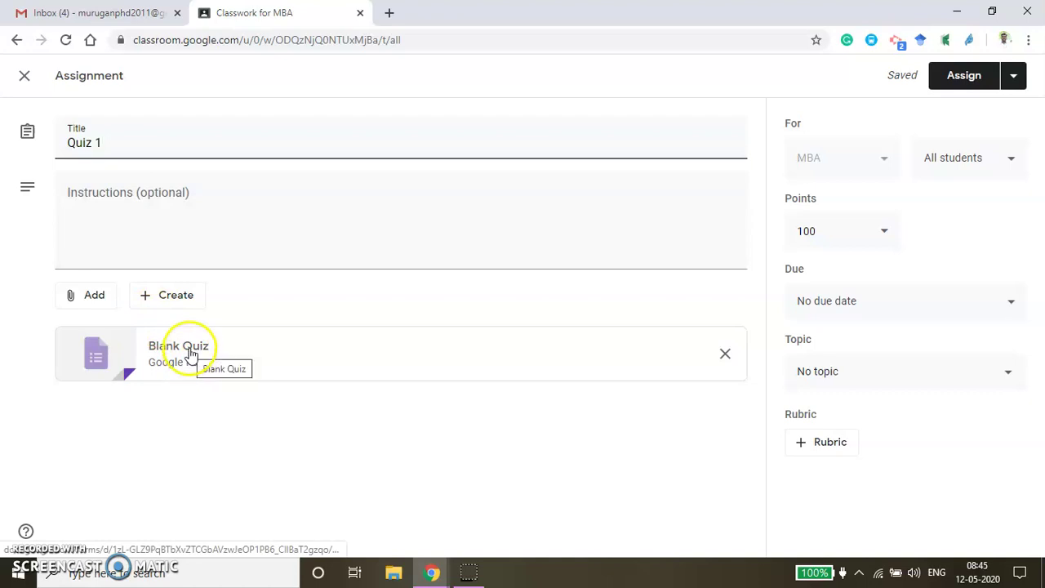
Make Quiz 1 worth 3 points, due May 14 at 11:59 PM.
{"action": "left_click", "coordinate": [881, 228]}
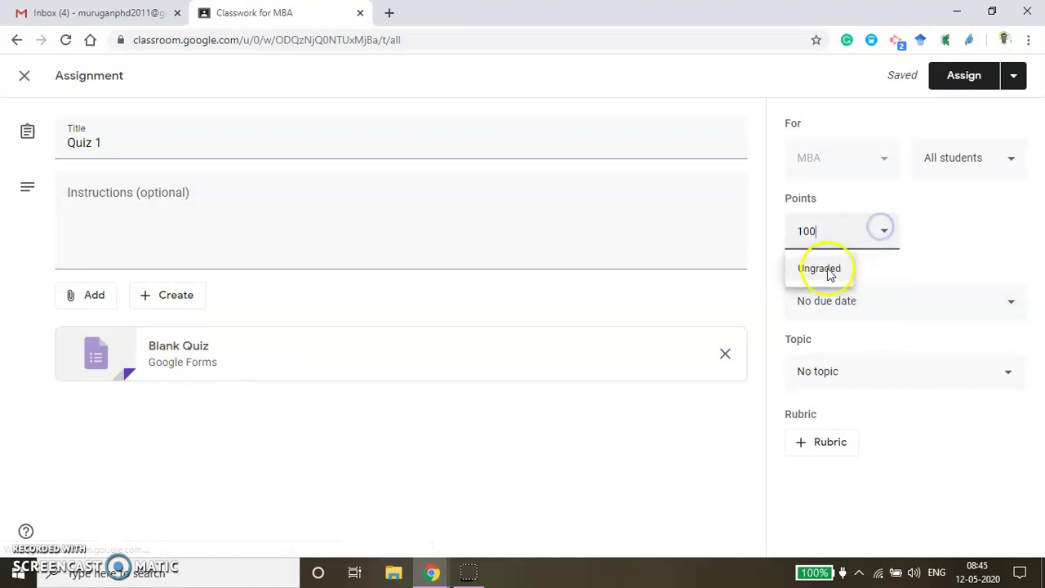
{"action": "left_click", "coordinate": [829, 270]}
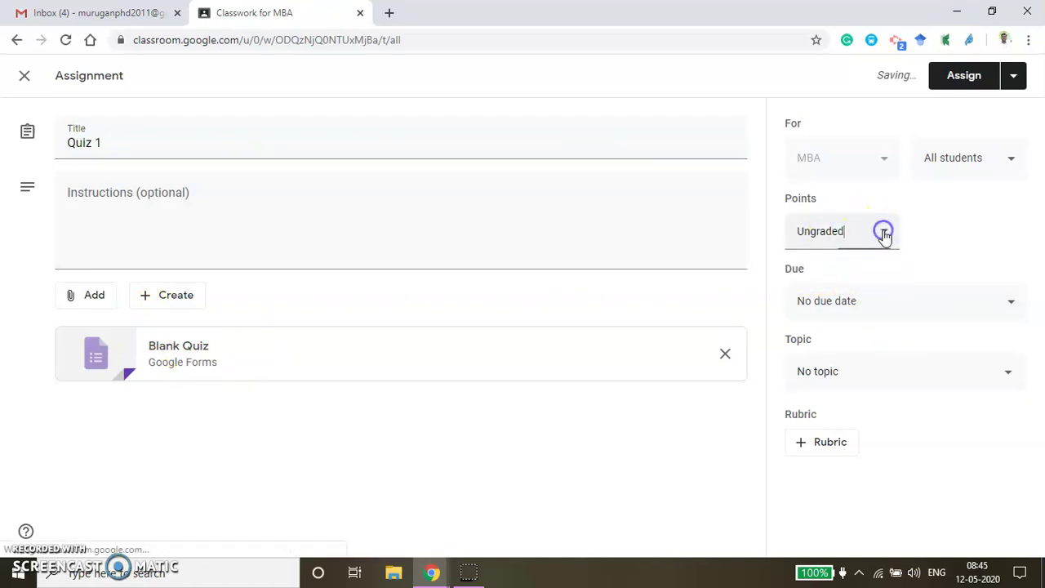
{"action": "left_click_drag", "start_coordinate": [859, 237], "coordinate": [782, 235]}
{"action": "key", "text": "BackSpace"}
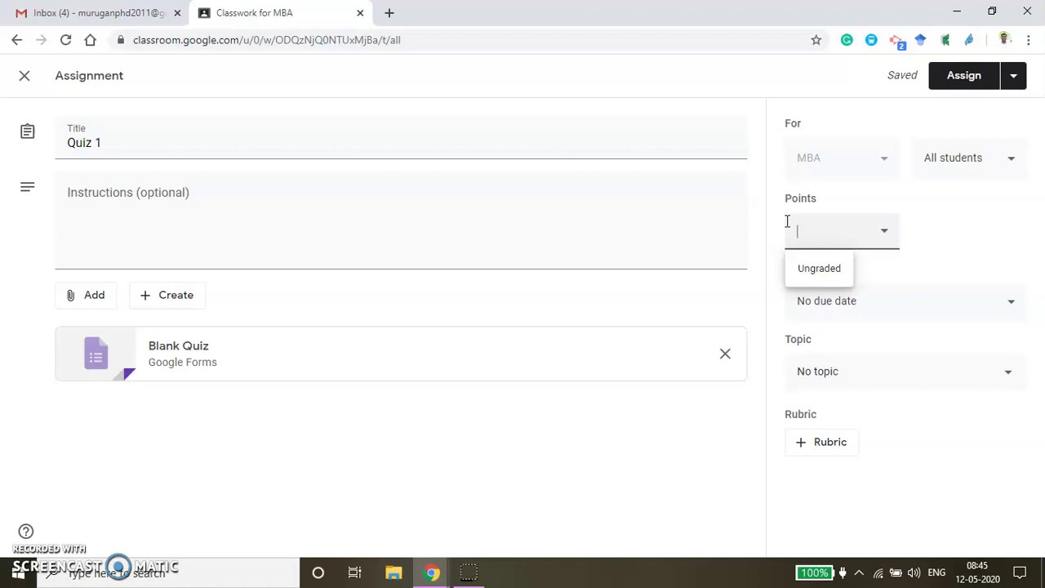
{"action": "left_click", "coordinate": [729, 444]}
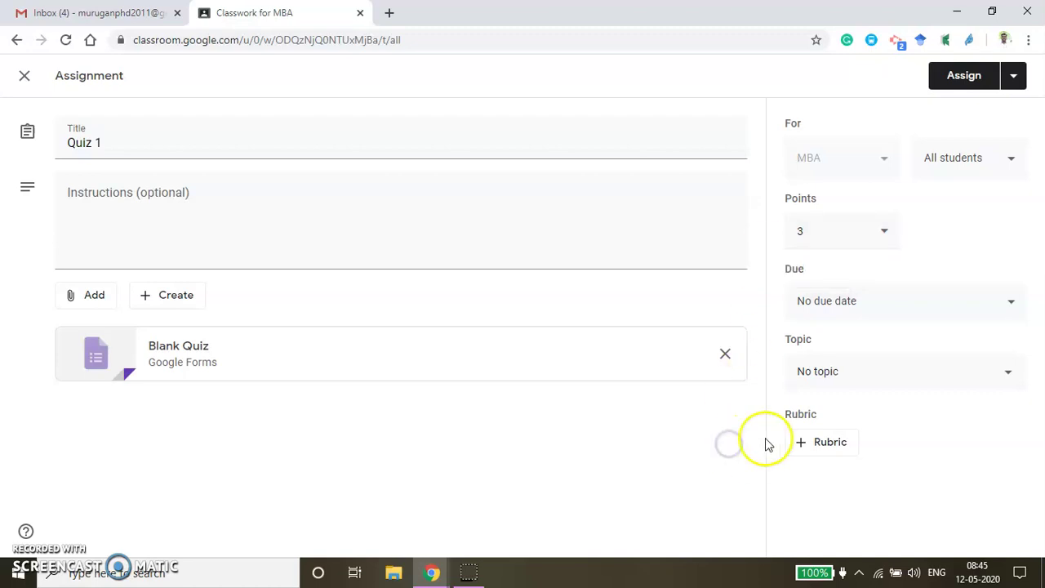
{"action": "left_click", "coordinate": [873, 304]}
{"action": "left_click", "coordinate": [882, 368]}
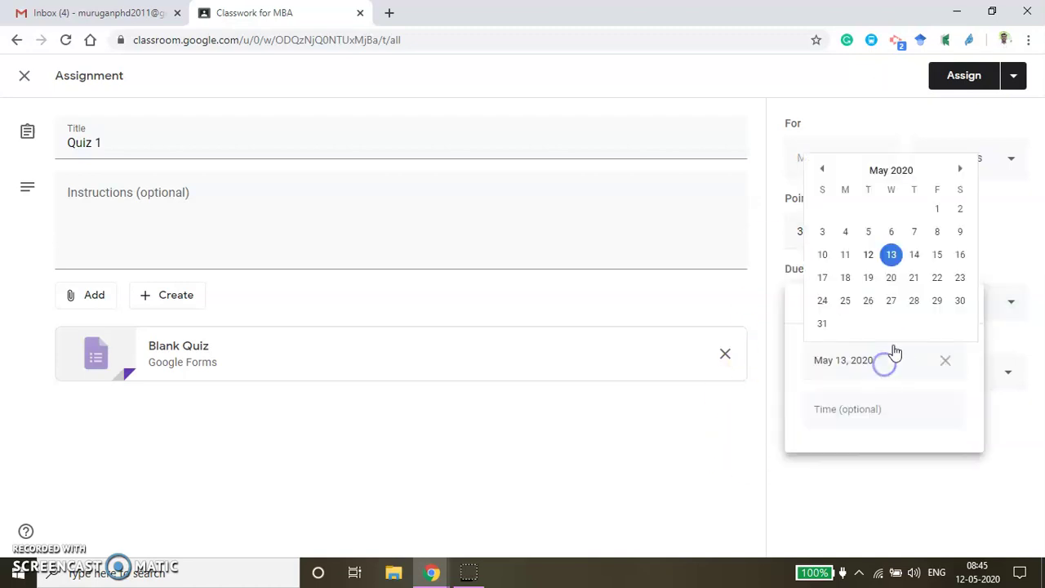
{"action": "left_click", "coordinate": [912, 256]}
{"action": "left_click", "coordinate": [863, 410]}
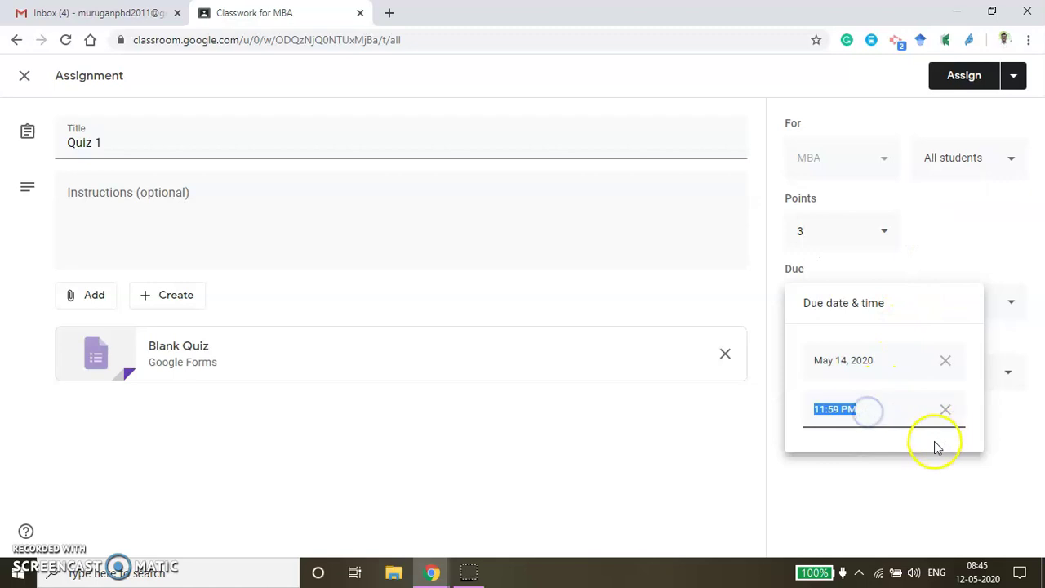
{"action": "left_click", "coordinate": [907, 469]}
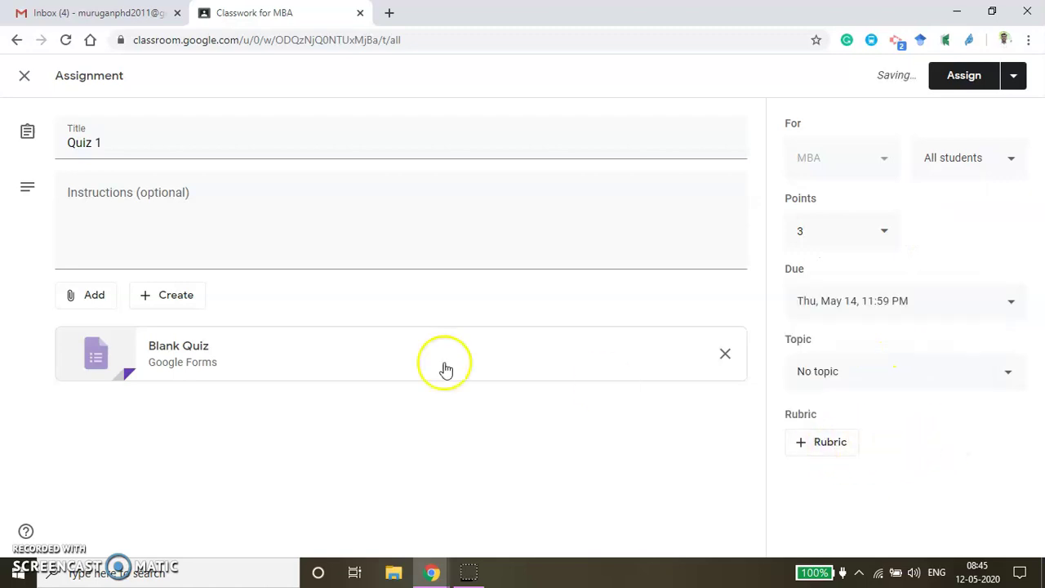
File the quiz under topic 1. Introduction to Research and open the Blank Quiz attachment.
{"action": "left_click", "coordinate": [868, 377]}
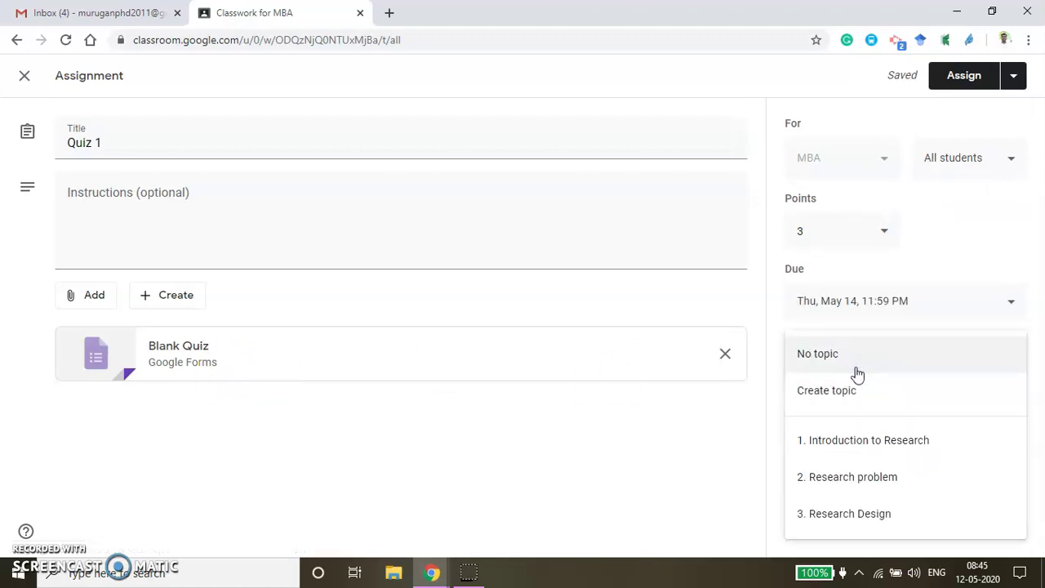
{"action": "left_click", "coordinate": [875, 456]}
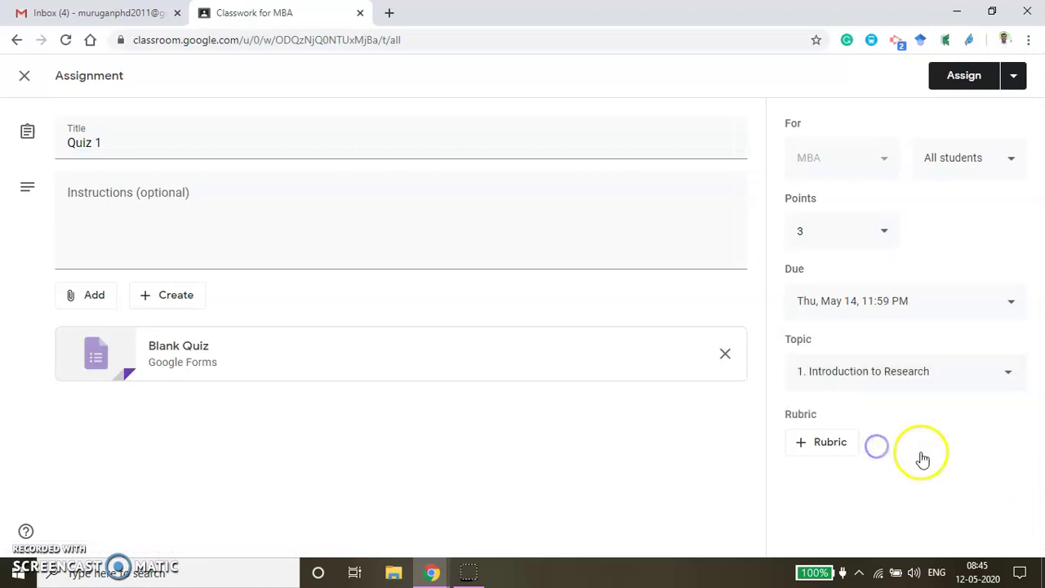
{"action": "left_click", "coordinate": [182, 349]}
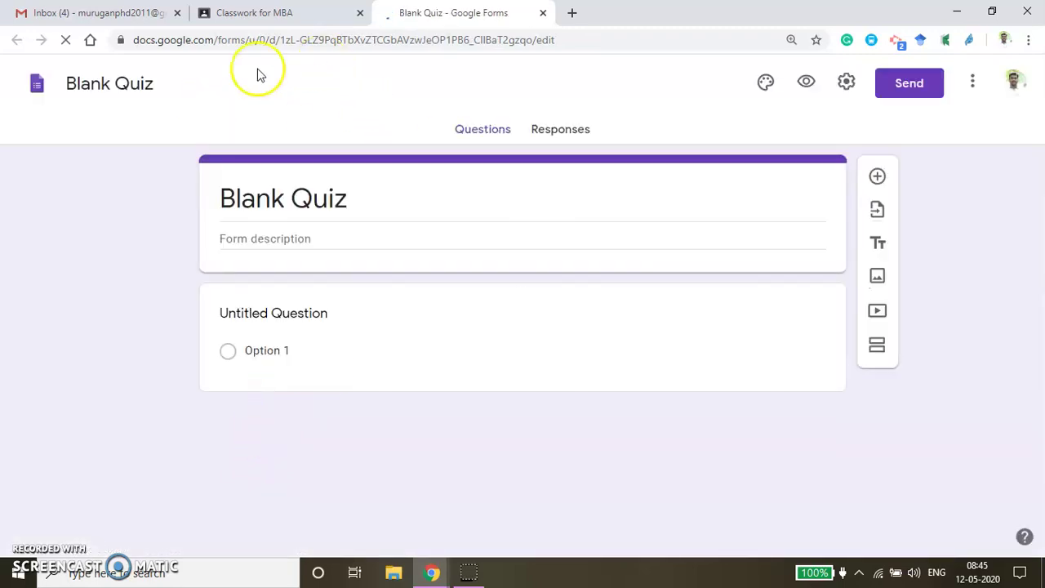
Retitle the form 'Quiz 1 BRM' and open the Untitled Question for editing.
{"action": "left_click", "coordinate": [315, 197]}
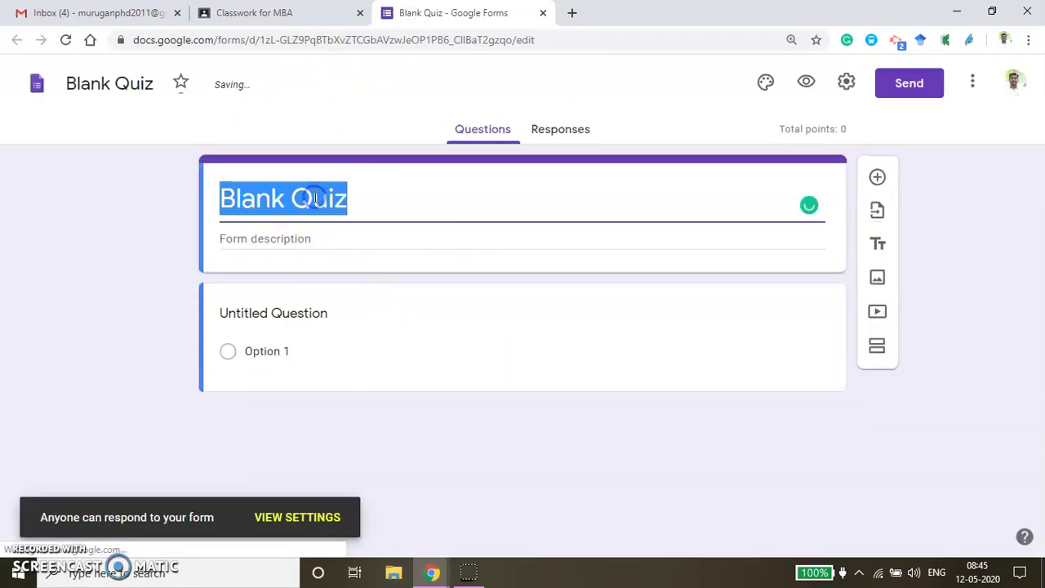
{"action": "type", "text": "Quiz 1 BRM"}
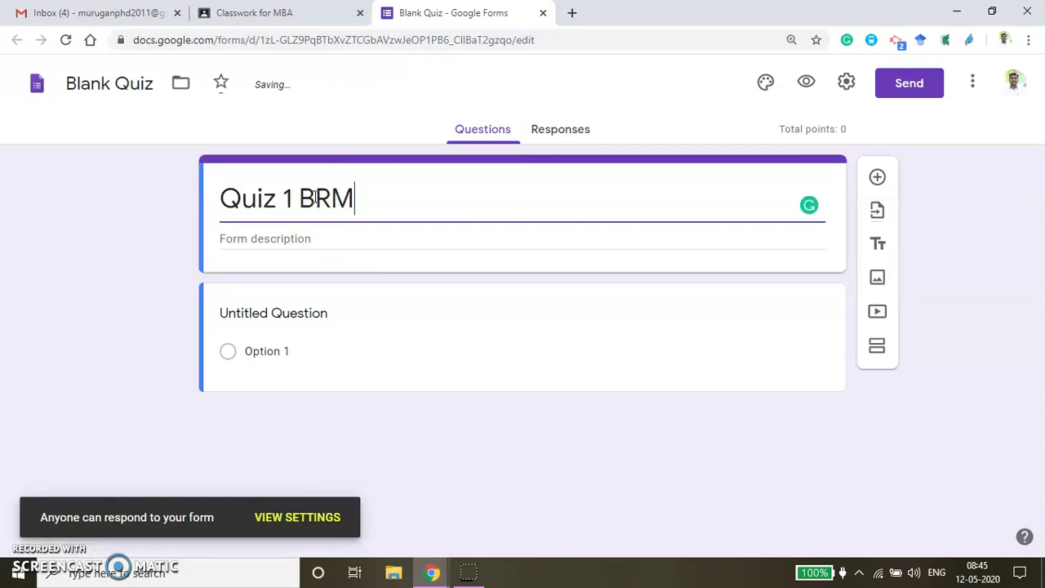
{"action": "left_click", "coordinate": [281, 321]}
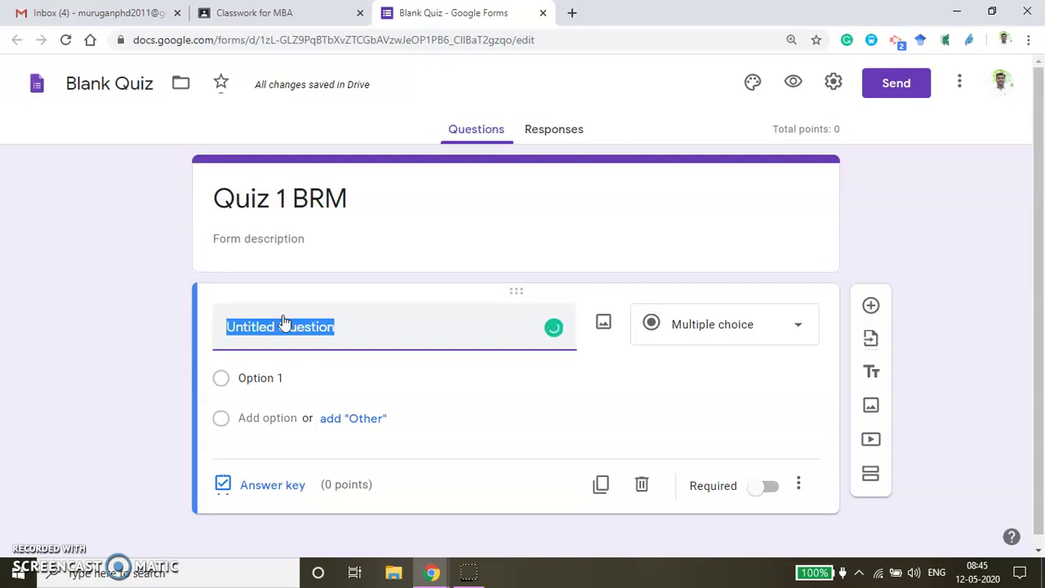
Write 'Survey research is a descriptive research' with options Yes and No, then open its answer key.
{"action": "type", "text": "Survey research is a desc"}
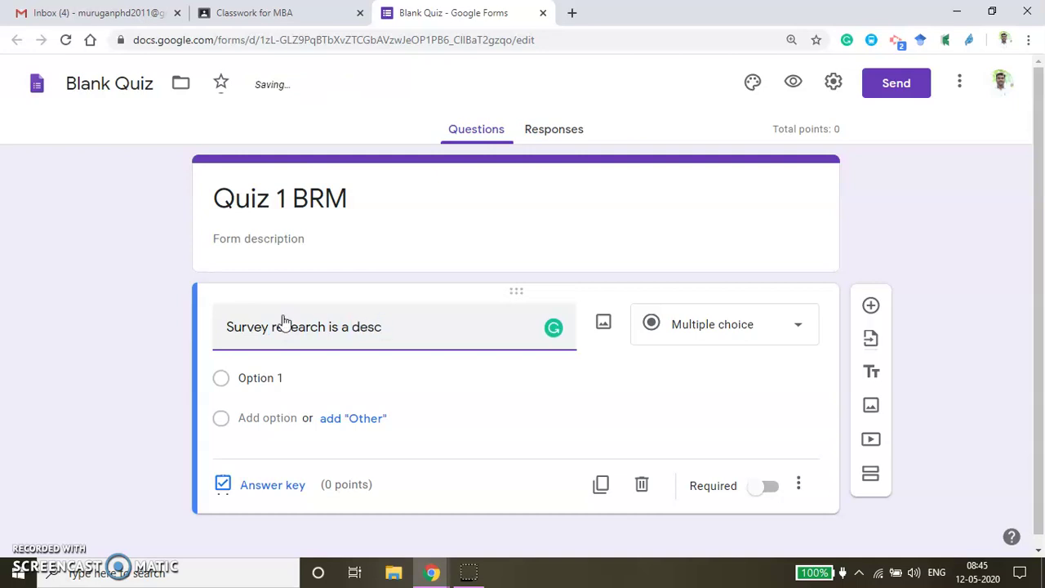
{"action": "type", "text": "r"}
{"action": "type", "text": "iptive research"}
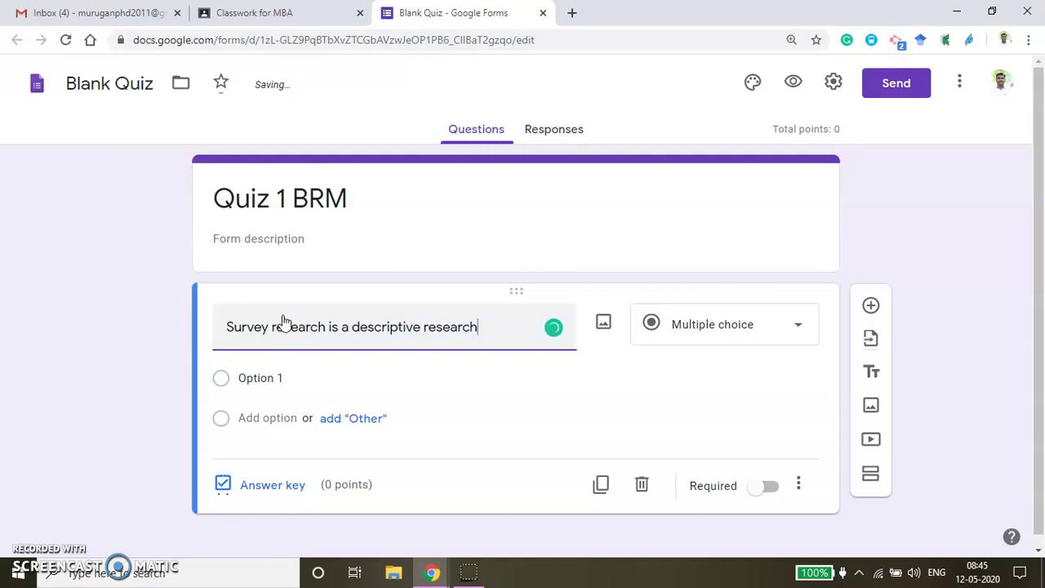
{"action": "left_click", "coordinate": [282, 378]}
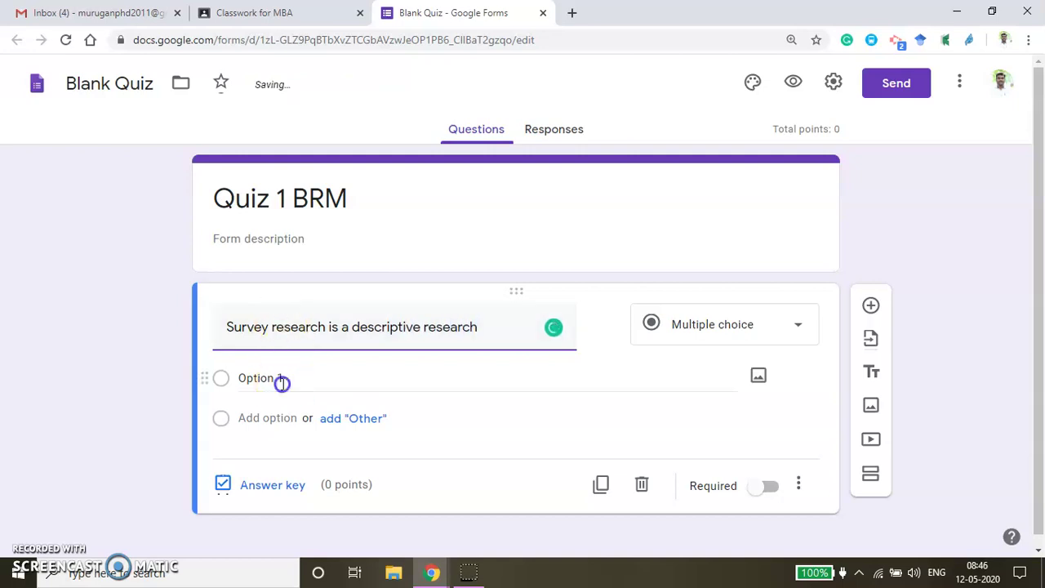
{"action": "type", "text": "Yes"}
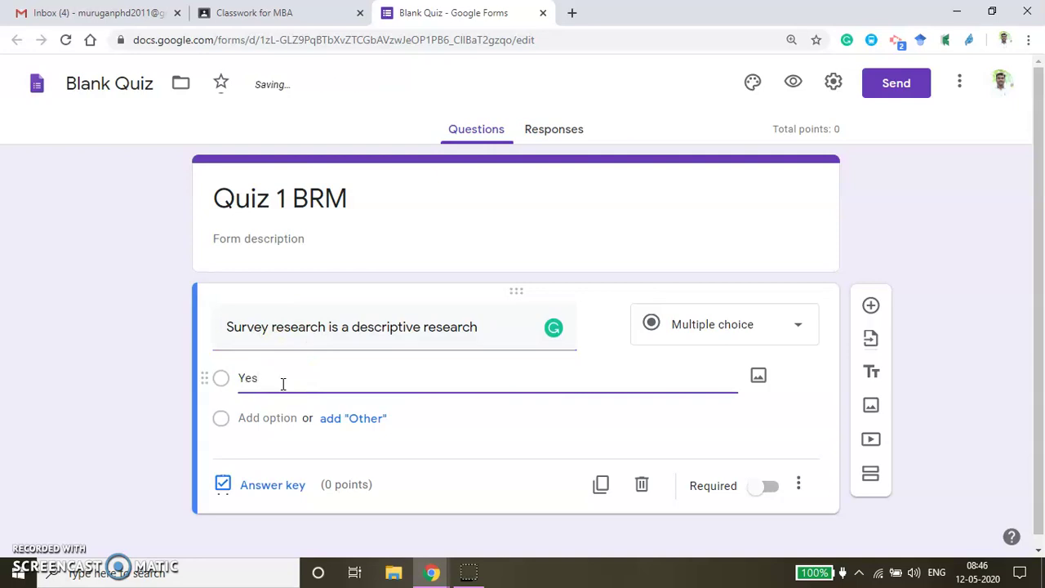
{"action": "left_click", "coordinate": [273, 426]}
{"action": "left_click", "coordinate": [269, 437]}
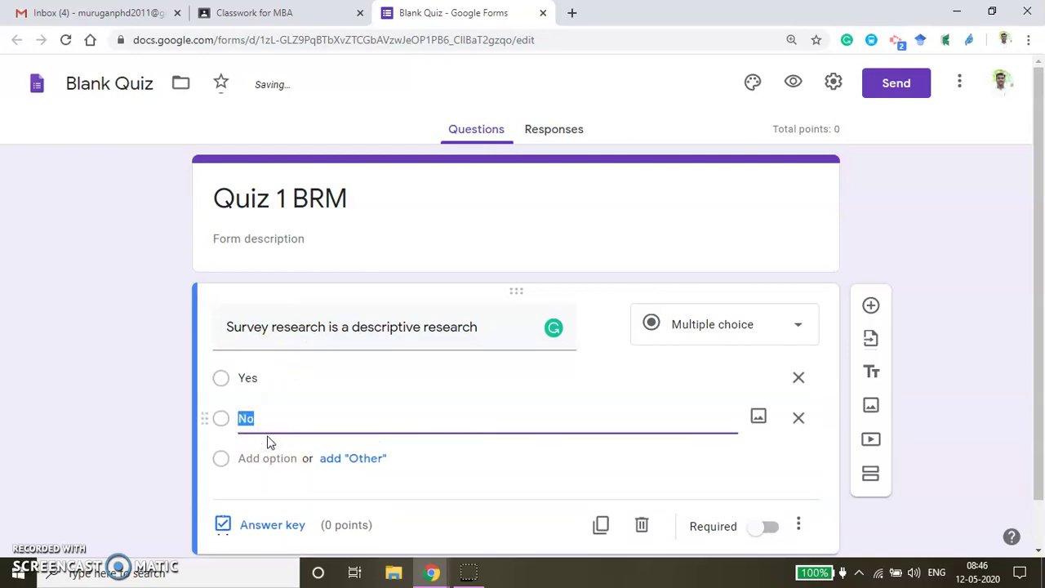
{"action": "scroll", "coordinate": [293, 444], "scroll_direction": "down", "scroll_amount": 1}
{"action": "left_click", "coordinate": [277, 475]}
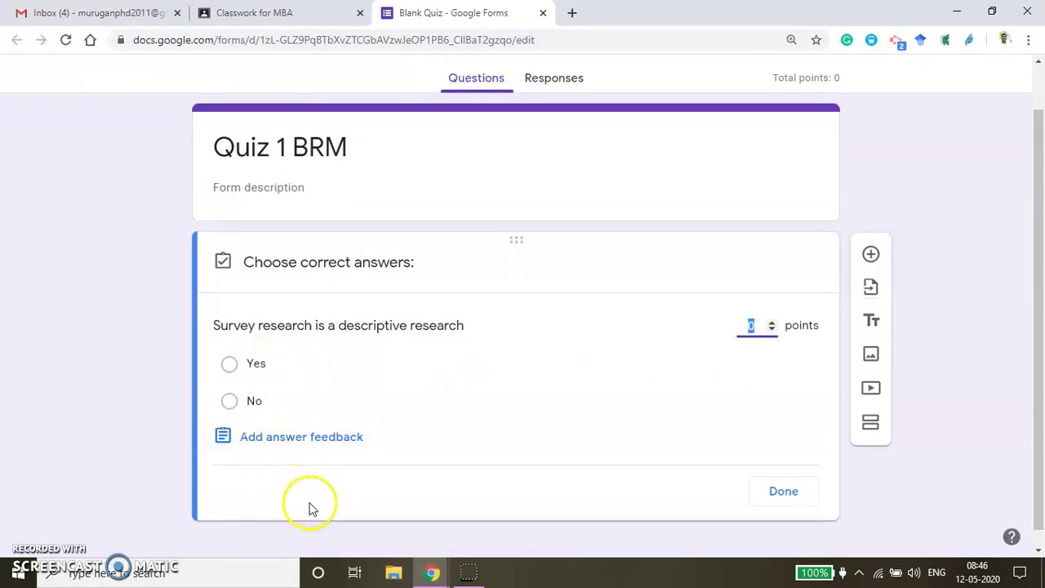
Mark Yes correct for 1 point, make the question required, and duplicate it.
{"action": "left_click", "coordinate": [257, 363]}
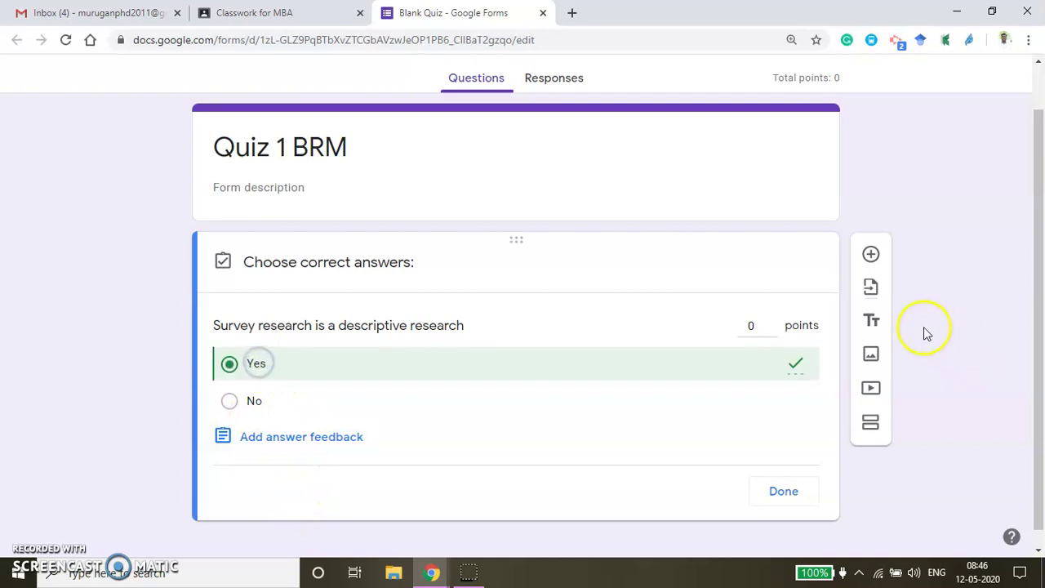
{"action": "left_click", "coordinate": [749, 324]}
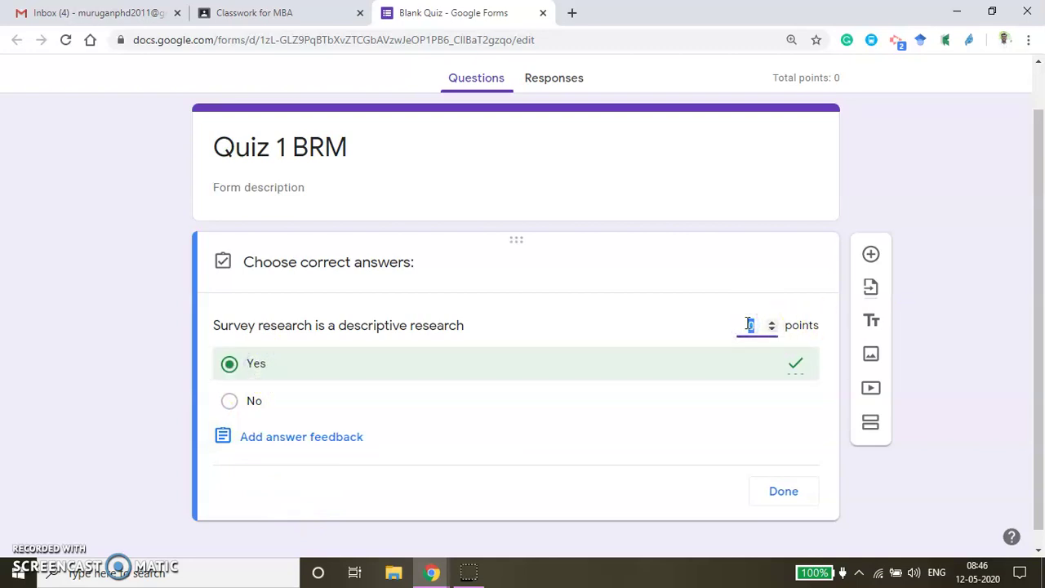
{"action": "left_click", "coordinate": [785, 494]}
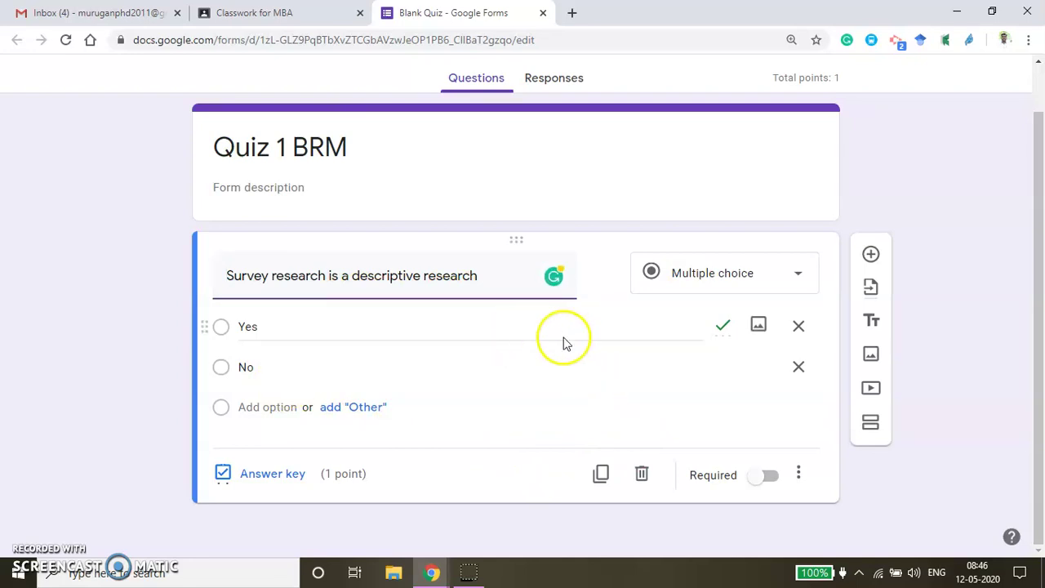
{"action": "left_click", "coordinate": [769, 475]}
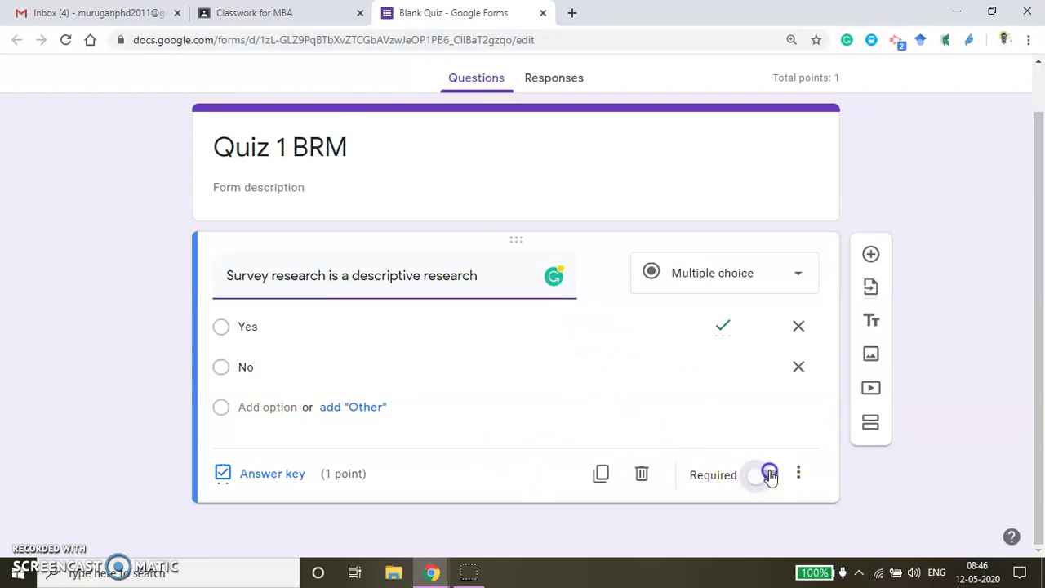
{"action": "left_click", "coordinate": [601, 473]}
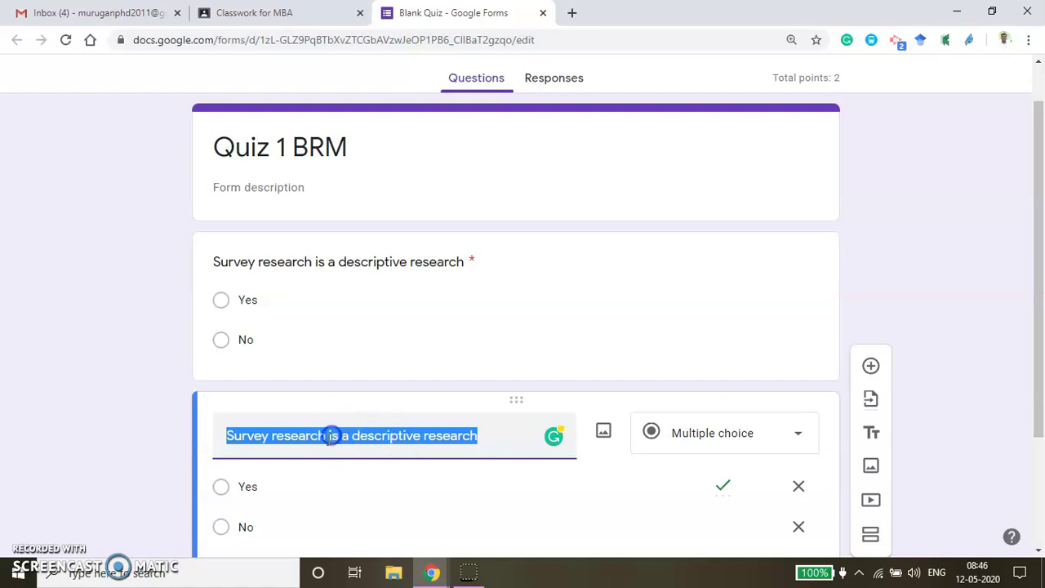
Reword the copied question to 'Experimental is a causal approach'.
{"action": "left_click", "coordinate": [328, 436]}
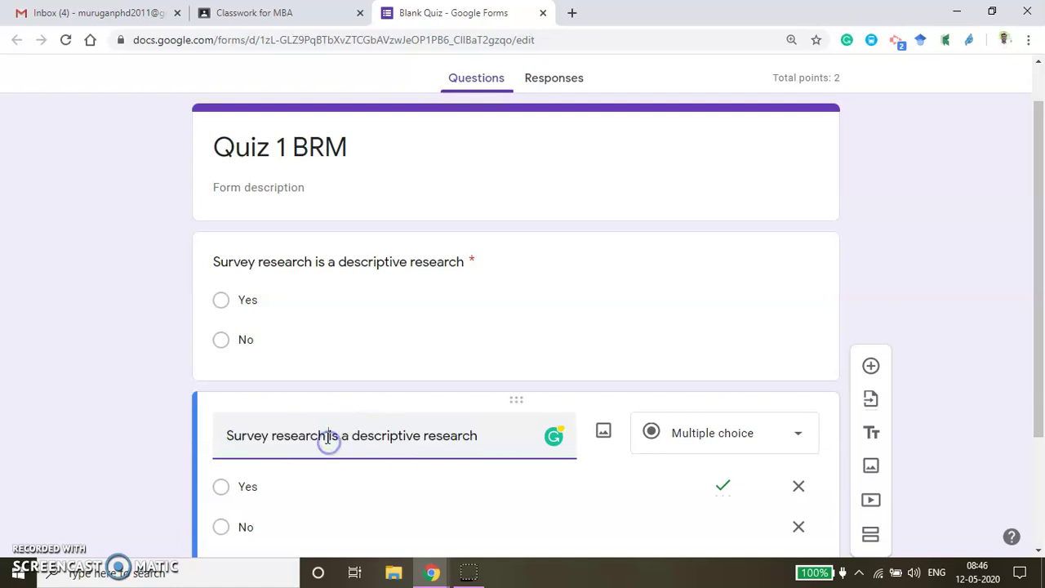
{"action": "left_click_drag", "start_coordinate": [322, 435], "coordinate": [220, 439]}
{"action": "key", "text": "BackSpace"}
{"action": "type", "text": "Experimental"}
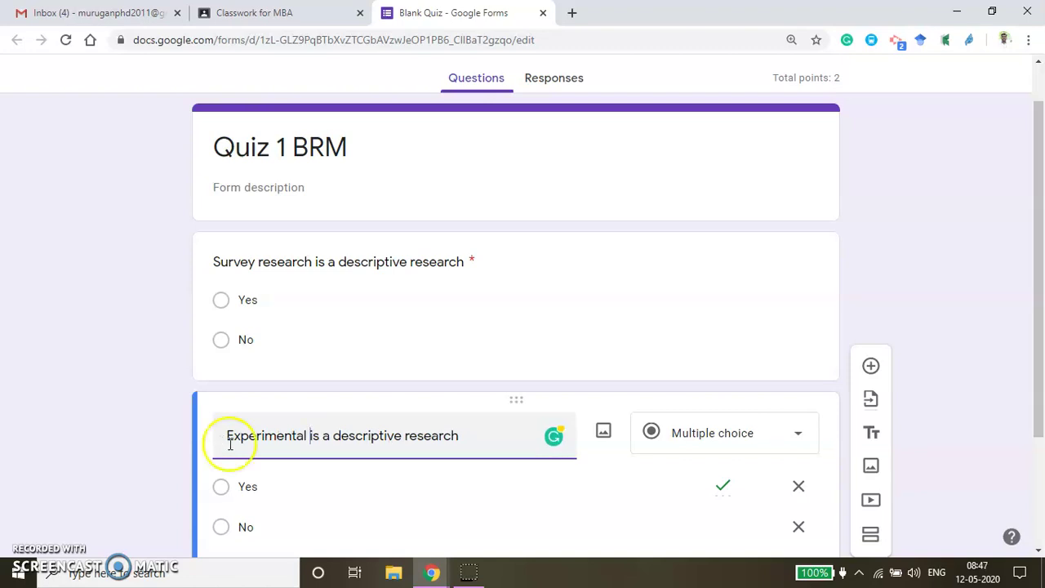
{"action": "left_click_drag", "start_coordinate": [334, 435], "coordinate": [398, 432]}
{"action": "left_click", "coordinate": [404, 434]}
{"action": "left_click_drag", "start_coordinate": [333, 436], "coordinate": [447, 435]}
{"action": "type", "text": "causal appro"}
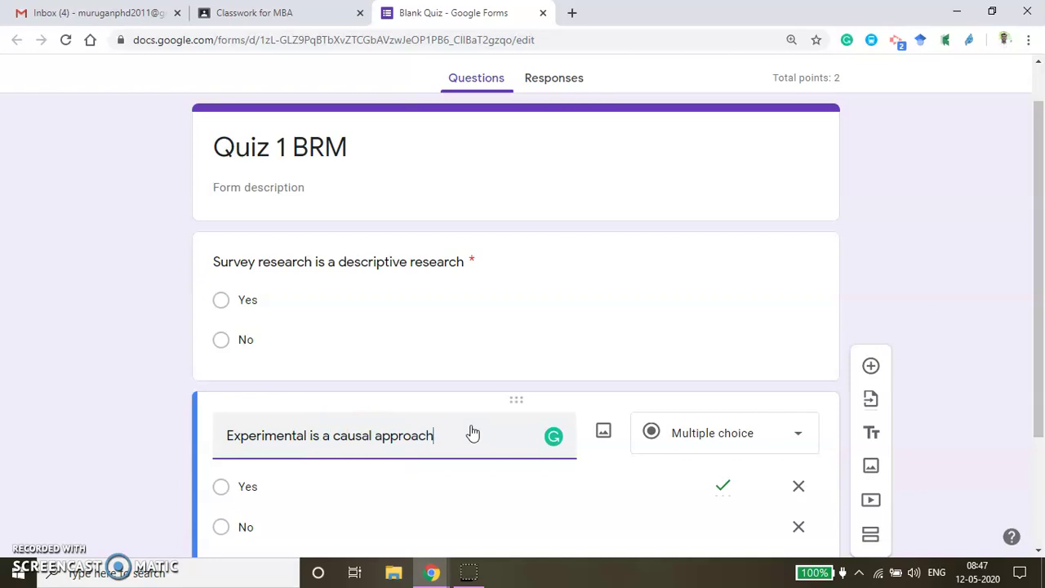
{"action": "scroll", "coordinate": [526, 483], "scroll_direction": "down", "scroll_amount": 2}
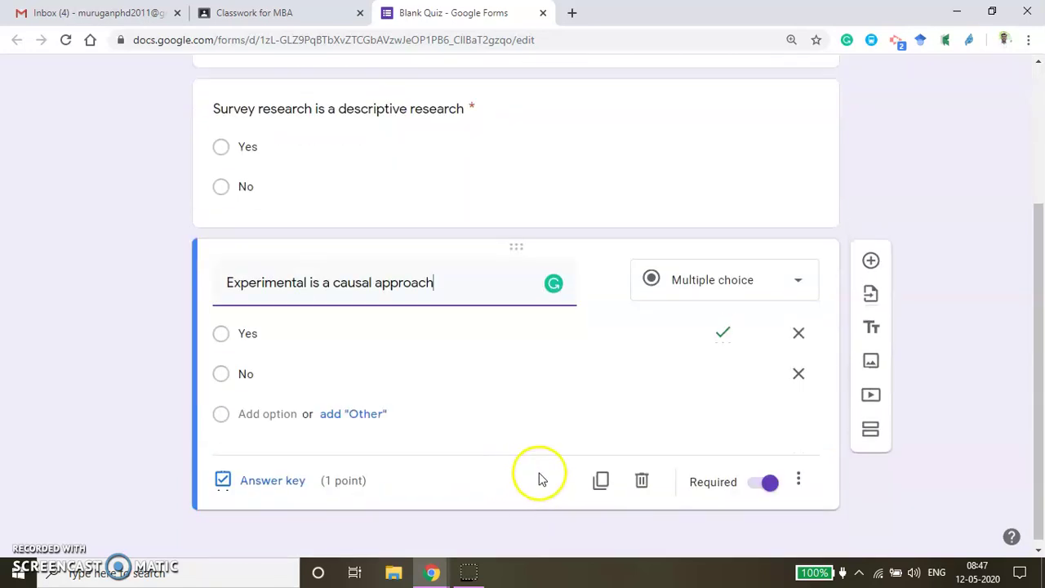
Duplicate it and rewrite the copy as a fill-in-the-blank question about research solving a company's specific problem.
{"action": "left_click", "coordinate": [602, 482]}
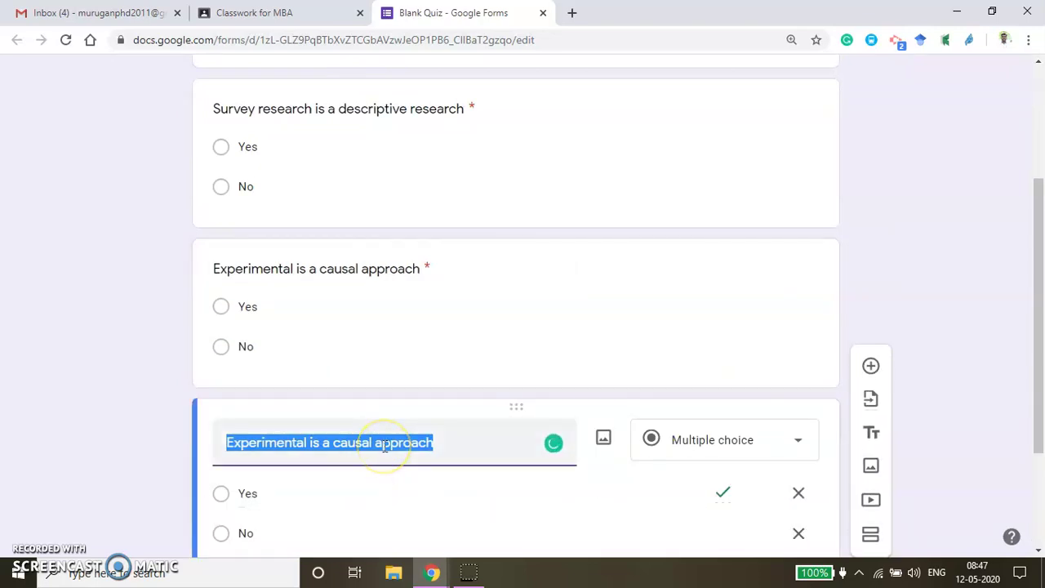
{"action": "key", "text": "BackSpace"}
{"action": "type", "text": "W"}
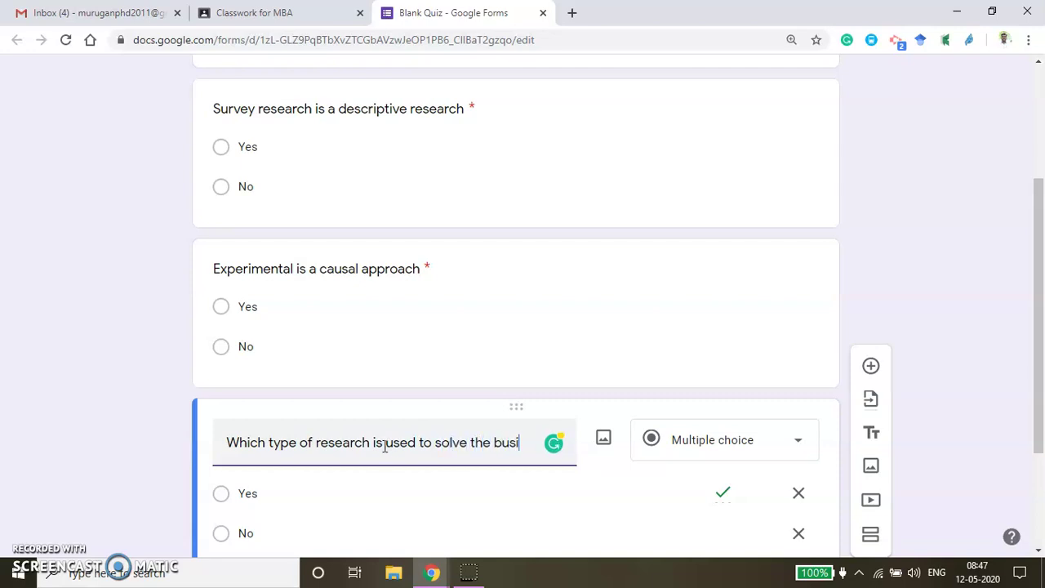
{"action": "type", "text": "probel"}
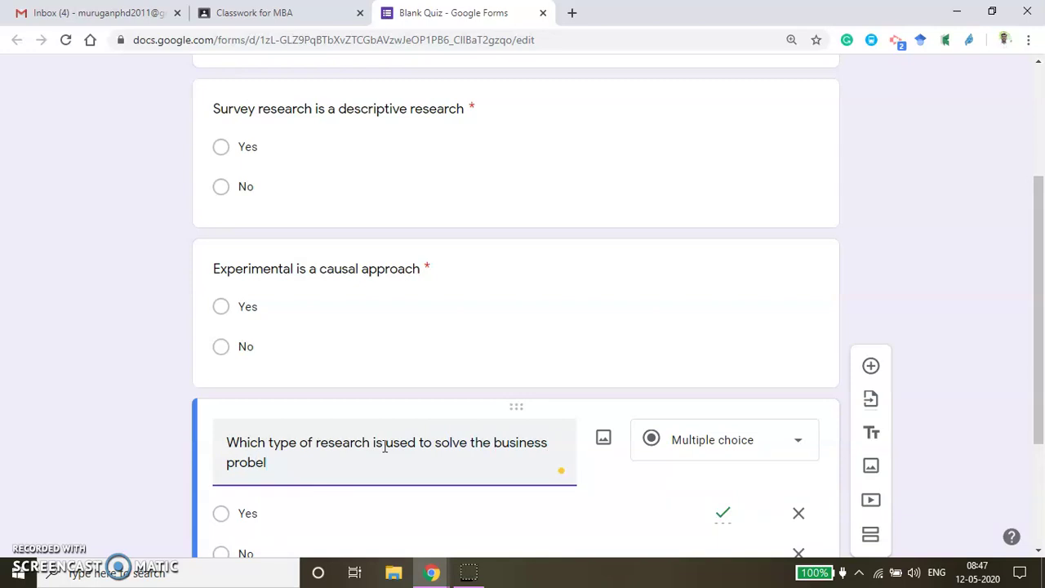
{"action": "key", "text": "BackSpace"}
{"action": "key", "text": "BackSpace"}
{"action": "key", "text": "BackSpace"}
{"action": "key", "text": "BackSpace"}
{"action": "key", "text": "BackSpace"}
{"action": "key", "text": "BackSpace"}
{"action": "key", "text": "BackSpace"}
{"action": "key", "text": "BackSpace"}
{"action": "key", "text": "BackSpace"}
{"action": "key", "text": "BackSpace"}
{"action": "key", "text": "BackSpace"}
{"action": "key", "text": "BackSpace"}
{"action": "key", "text": "BackSpace"}
{"action": "key", "text": "BackSpace"}
{"action": "key", "text": "BackSpace"}
{"action": "key", "text": "BackSpace"}
{"action": "key", "text": "BackSpace"}
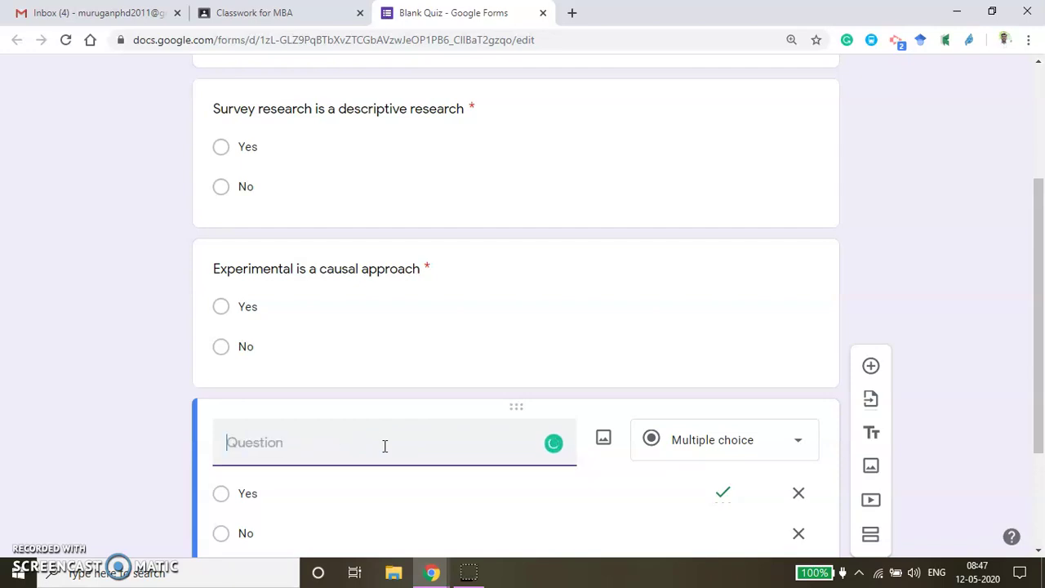
{"action": "type", "text": "_________Type of research is used to solv"}
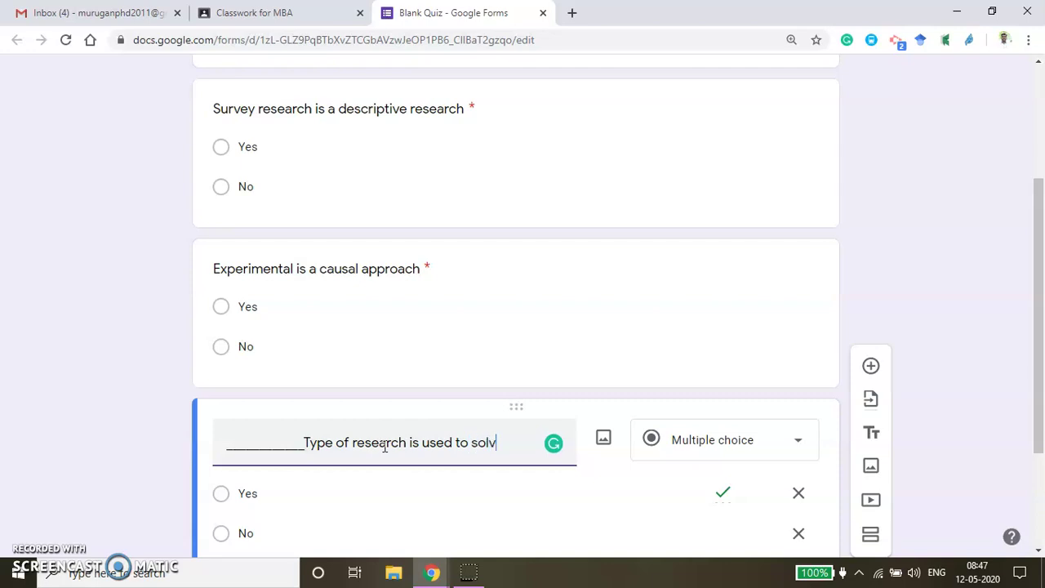
{"action": "type", "text": "if"}
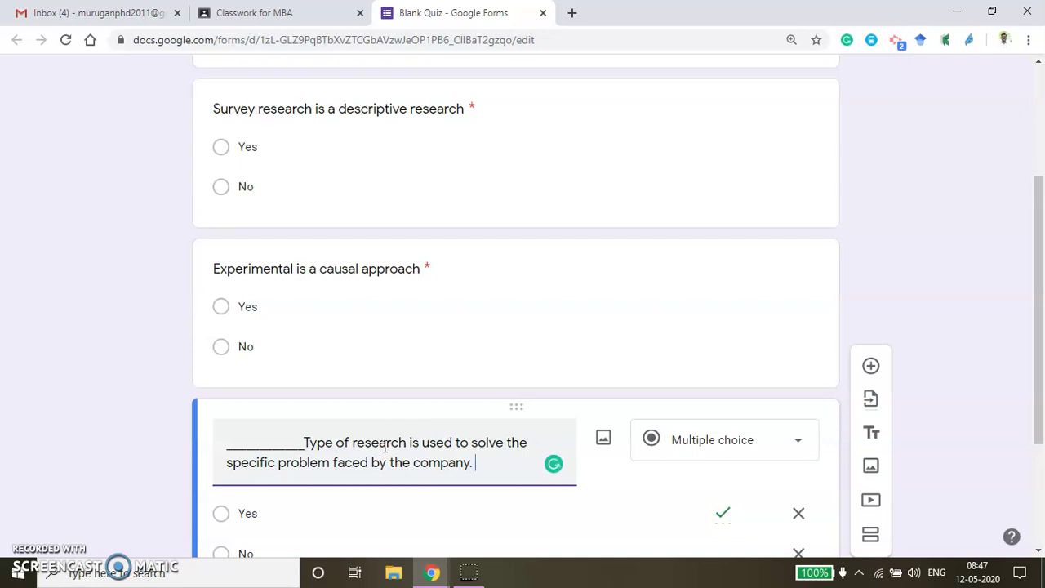
{"action": "scroll", "coordinate": [324, 447], "scroll_direction": "down", "scroll_amount": 2}
{"action": "left_click", "coordinate": [312, 287]}
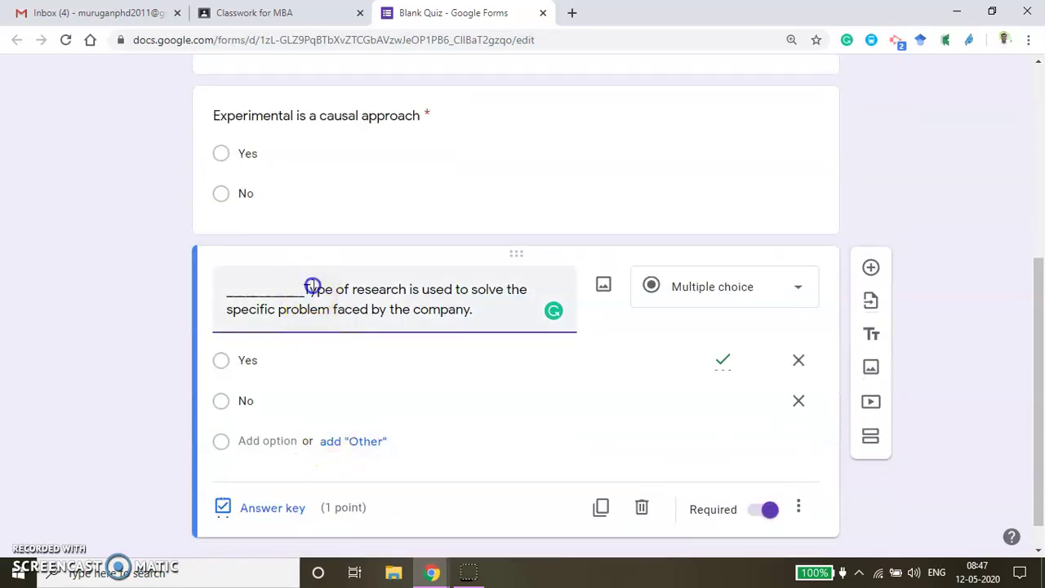
{"action": "key", "text": "BackSpace"}
{"action": "type", "text": "t"}
{"action": "left_click", "coordinate": [733, 291]}
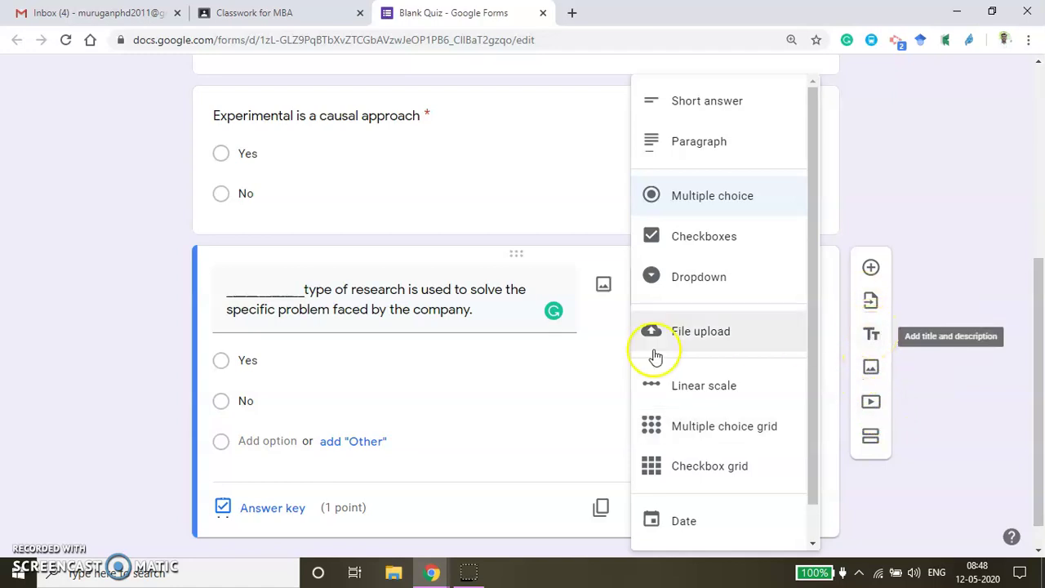
Set the third question's choices to Applied research, Basic research, Survey research and Observation.
{"action": "left_click", "coordinate": [270, 361]}
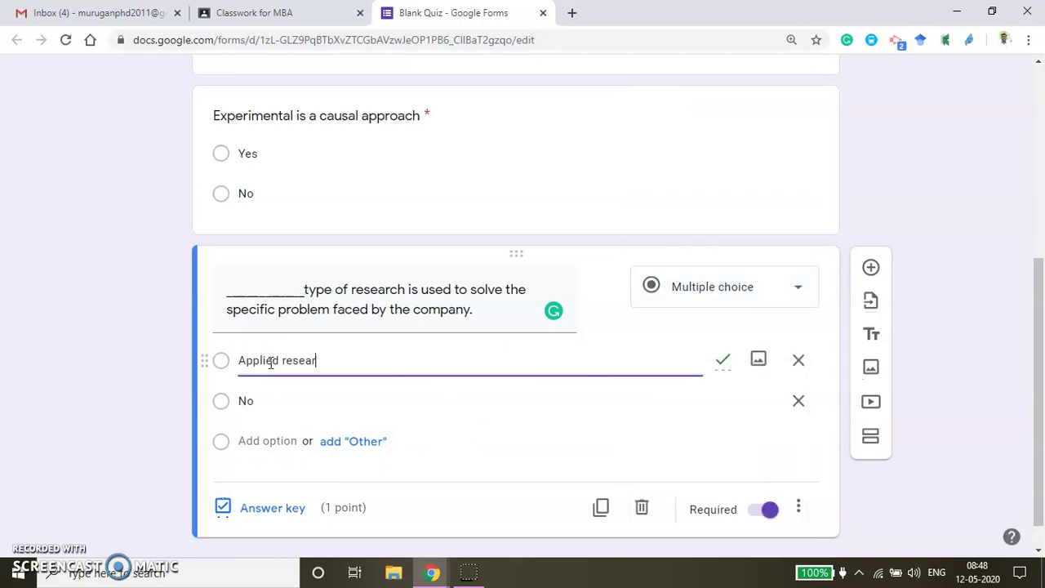
{"action": "left_click", "coordinate": [281, 406]}
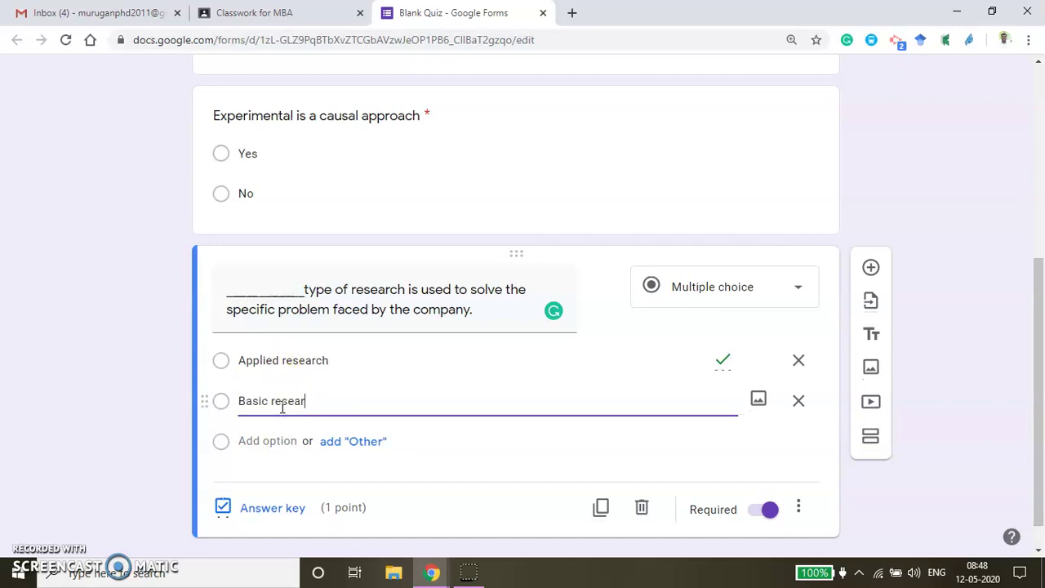
{"action": "left_click", "coordinate": [266, 440]}
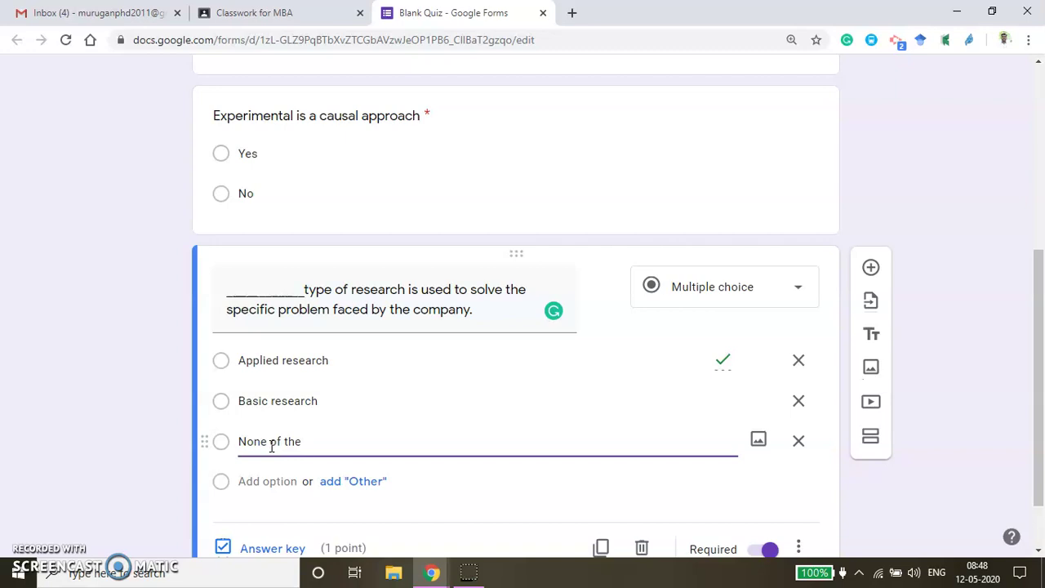
{"action": "key", "text": "BackSpace"}
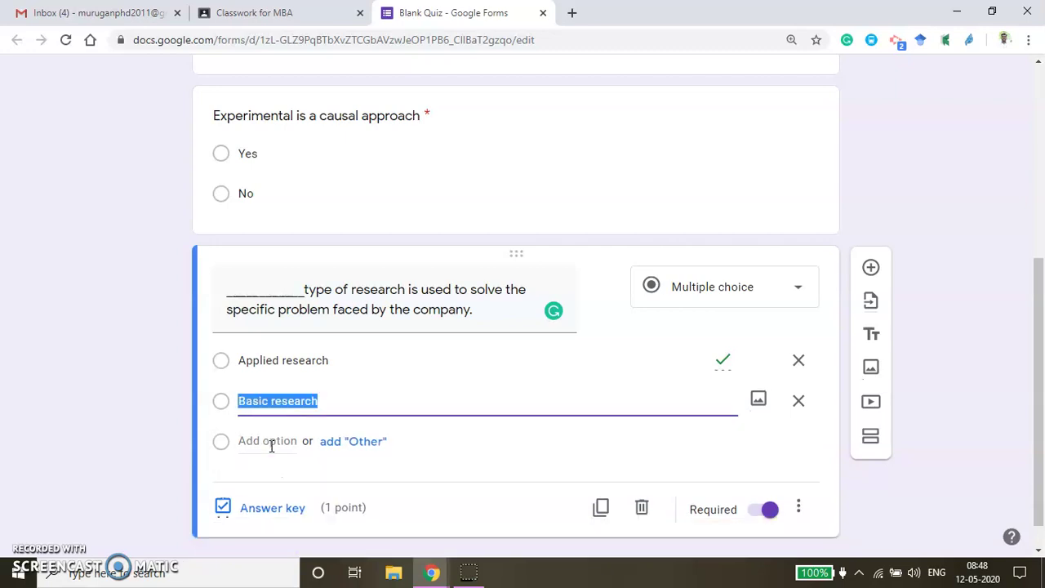
{"action": "left_click", "coordinate": [270, 446]}
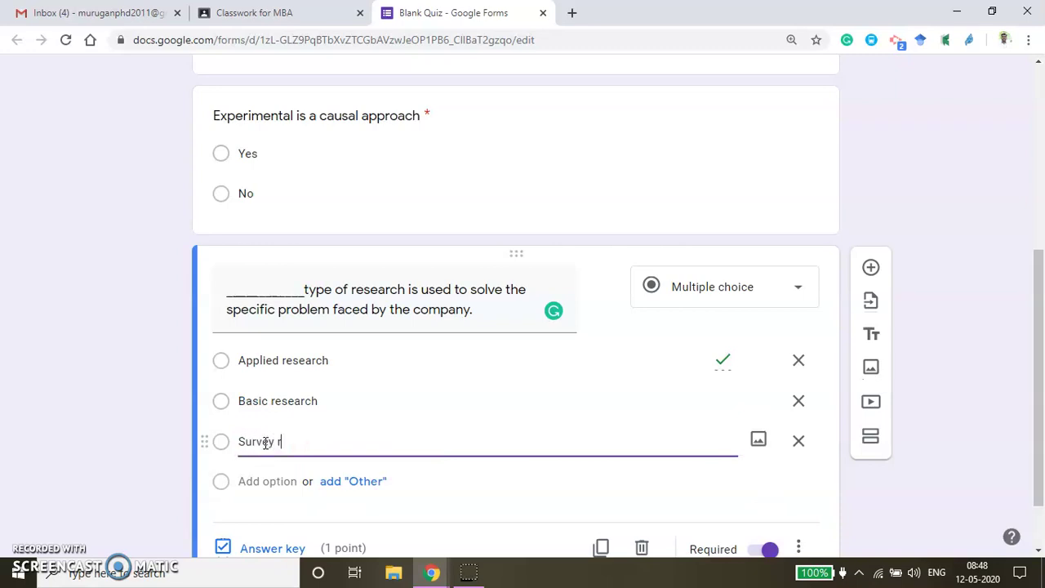
{"action": "left_click", "coordinate": [280, 481]}
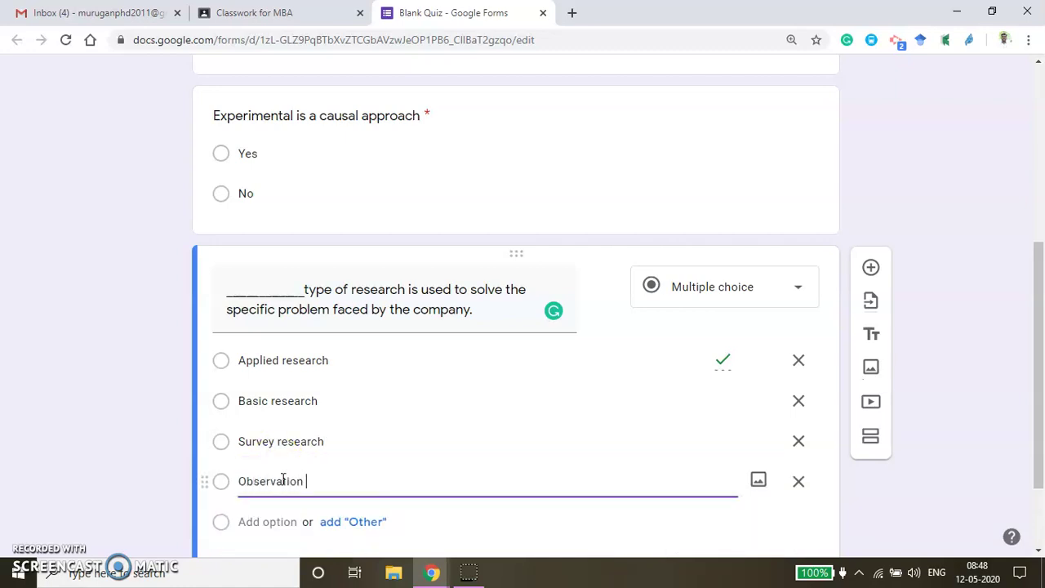
{"action": "scroll", "coordinate": [310, 457], "scroll_direction": "down", "scroll_amount": 2}
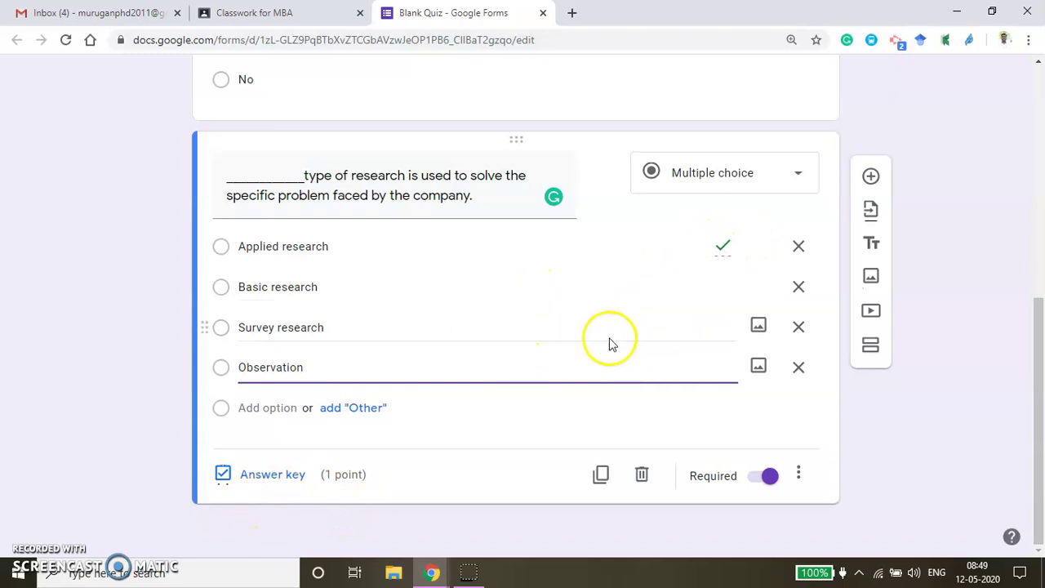
{"action": "scroll", "coordinate": [489, 206], "scroll_direction": "up", "scroll_amount": 2}
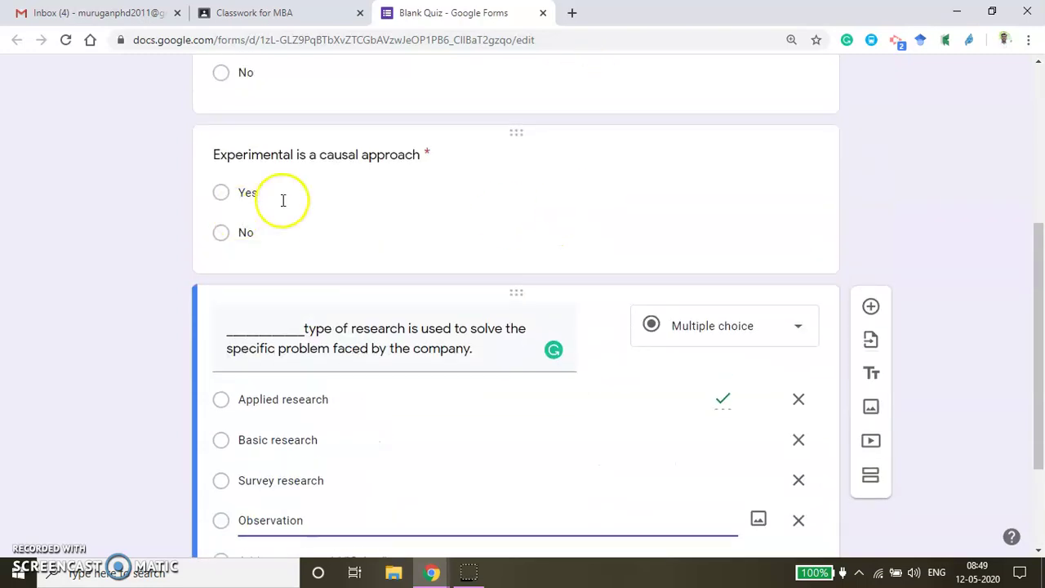
{"action": "scroll", "coordinate": [578, 404], "scroll_direction": "down", "scroll_amount": 2}
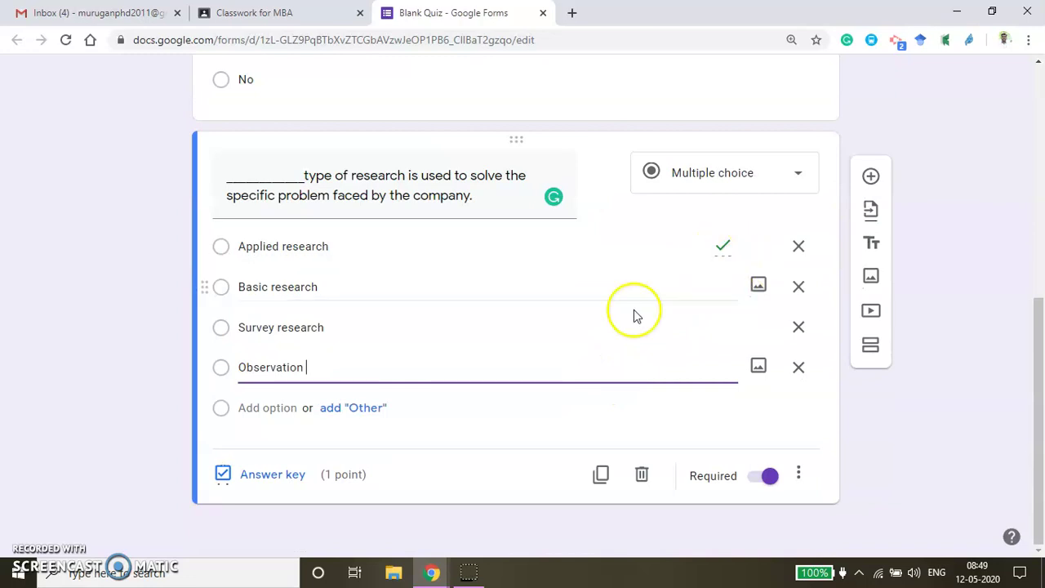
Make Applied research the only correct answer to the research-type question, worth 1 point.
{"action": "left_click", "coordinate": [261, 480]}
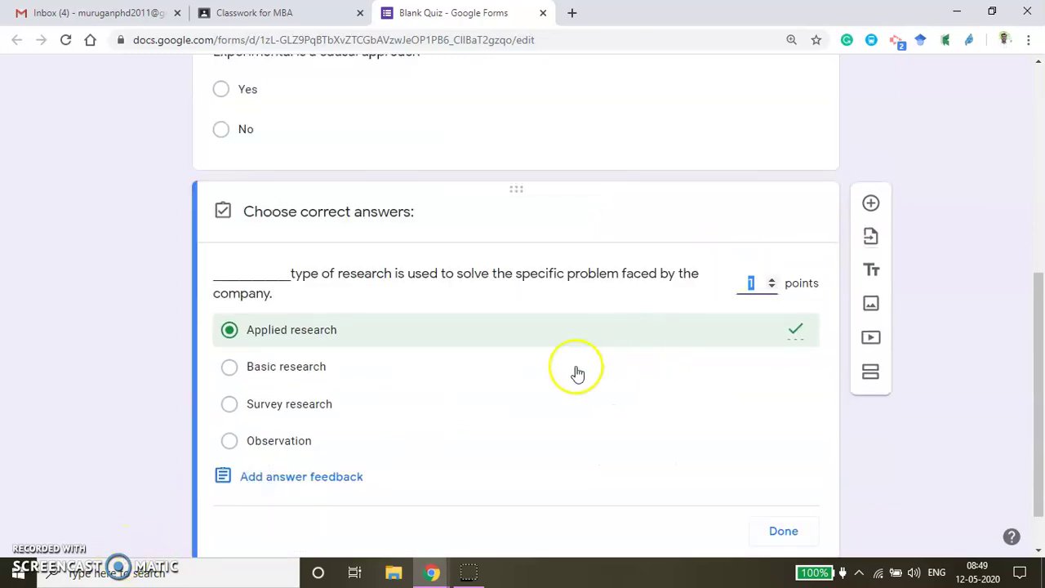
{"action": "left_click", "coordinate": [302, 367]}
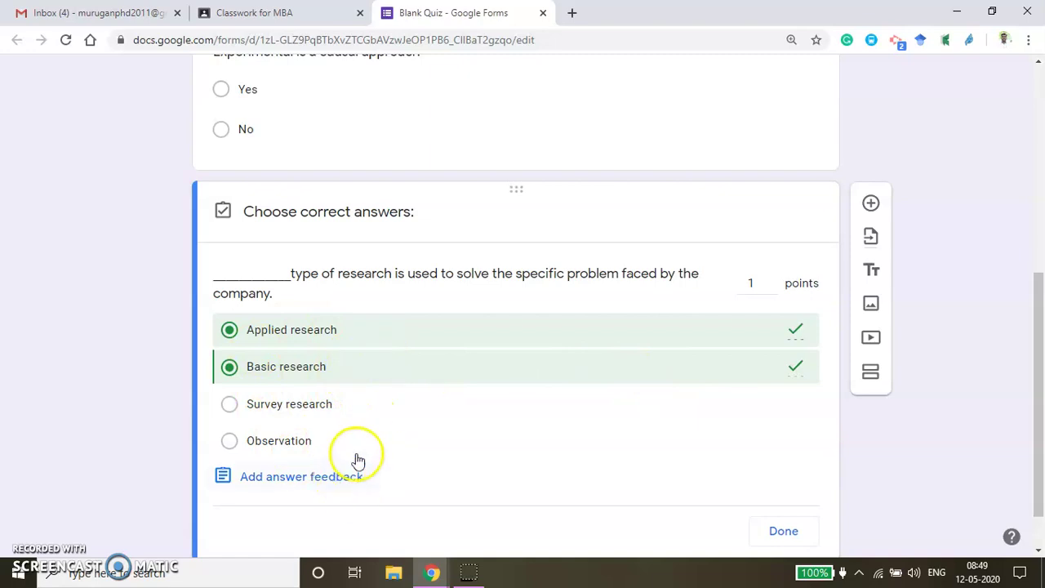
{"action": "left_click", "coordinate": [600, 361]}
{"action": "scroll", "coordinate": [599, 455], "scroll_direction": "down", "scroll_amount": 1}
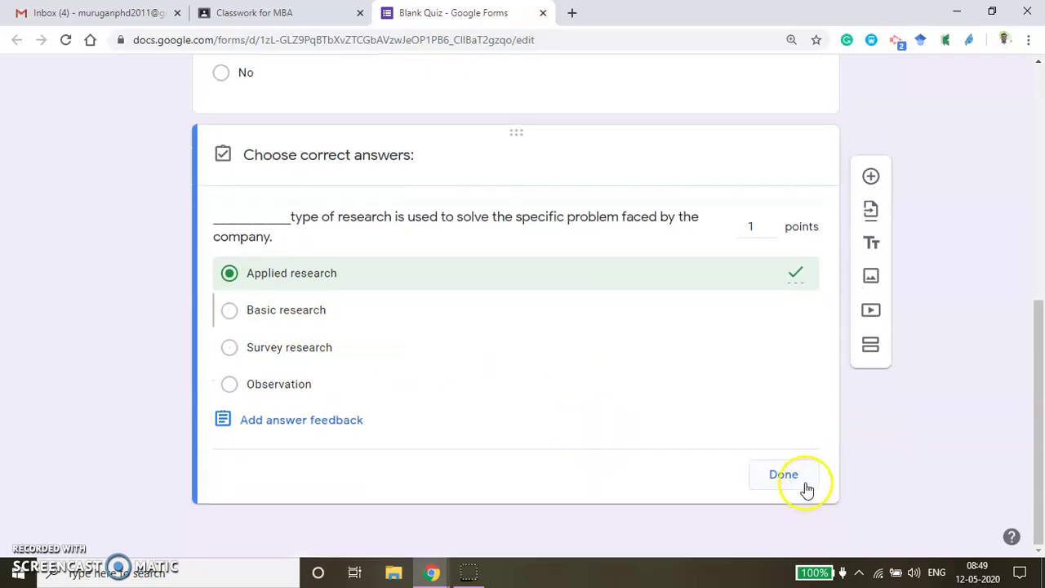
{"action": "left_click", "coordinate": [783, 474]}
{"action": "scroll", "coordinate": [734, 290], "scroll_direction": "up", "scroll_amount": 1}
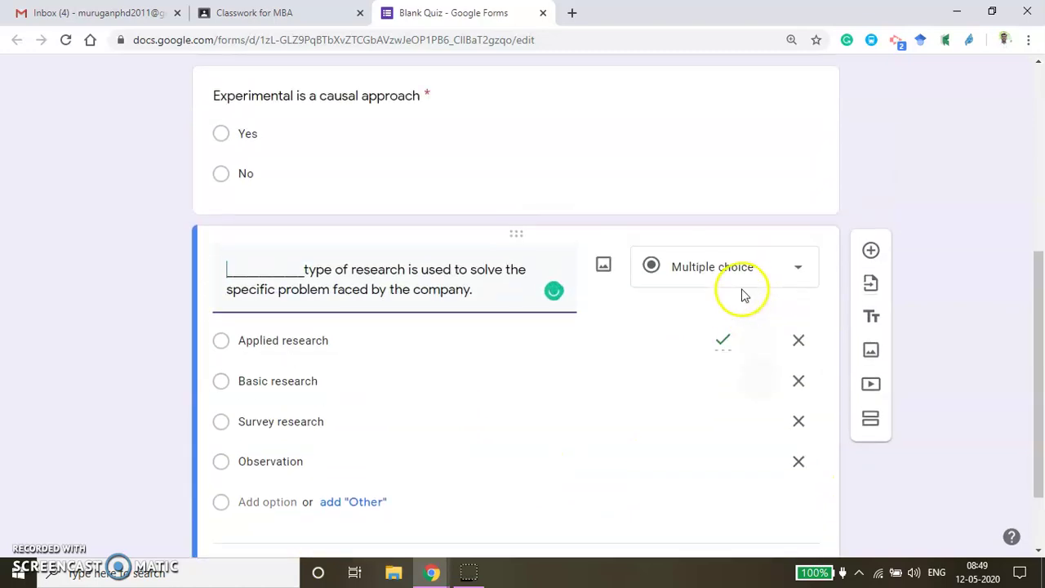
{"action": "scroll", "coordinate": [674, 307], "scroll_direction": "up", "scroll_amount": 1}
{"action": "scroll", "coordinate": [715, 424], "scroll_direction": "down", "scroll_amount": 2}
{"action": "scroll", "coordinate": [678, 436], "scroll_direction": "up", "scroll_amount": 3}
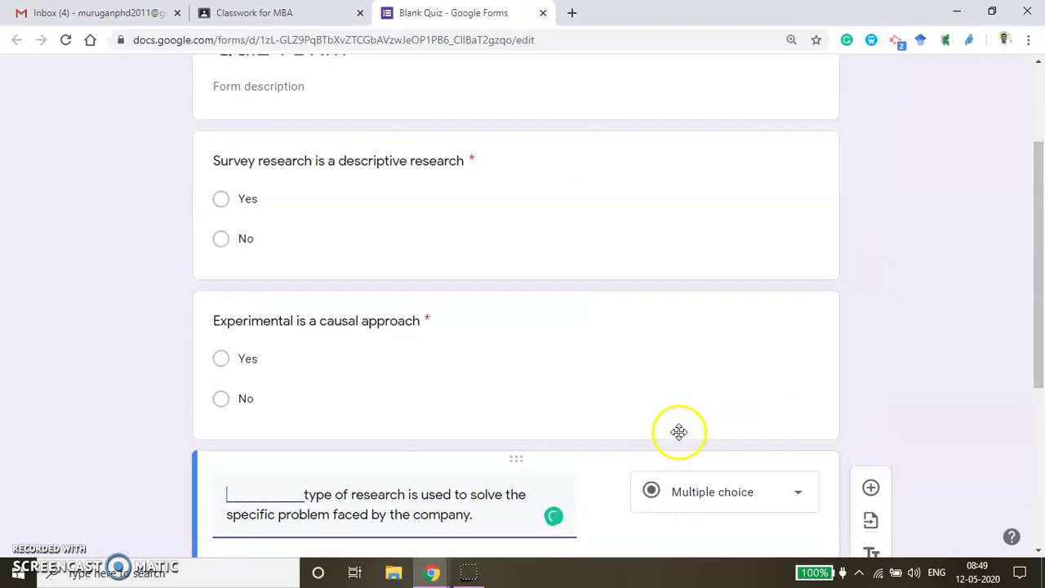
{"action": "scroll", "coordinate": [679, 431], "scroll_direction": "up", "scroll_amount": 1}
Mark Yes correct for 1 point on the Experimental question and confirm the other answer keys.
{"action": "left_click", "coordinate": [641, 415]}
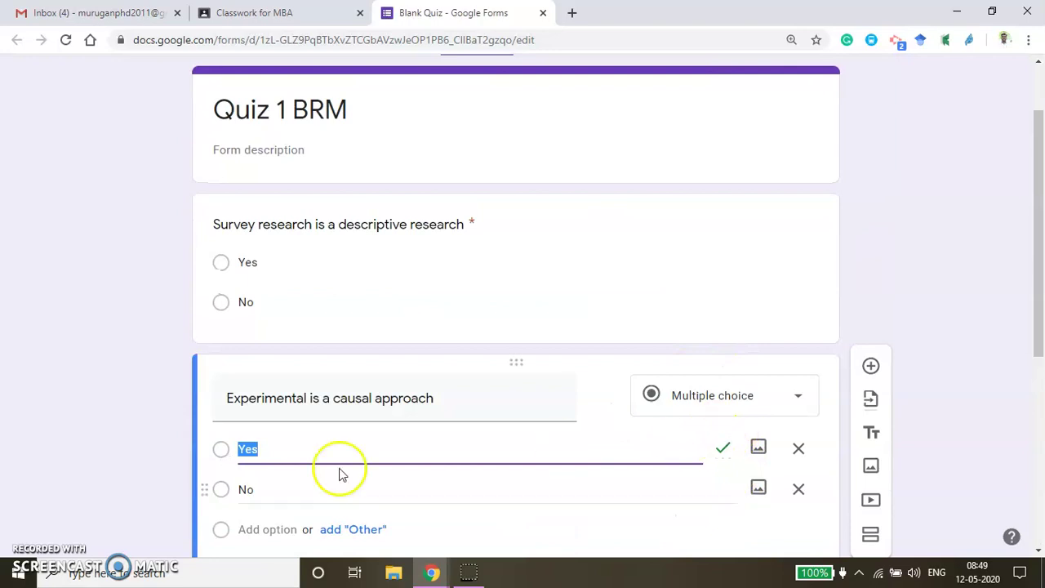
{"action": "scroll", "coordinate": [599, 493], "scroll_direction": "down", "scroll_amount": 2}
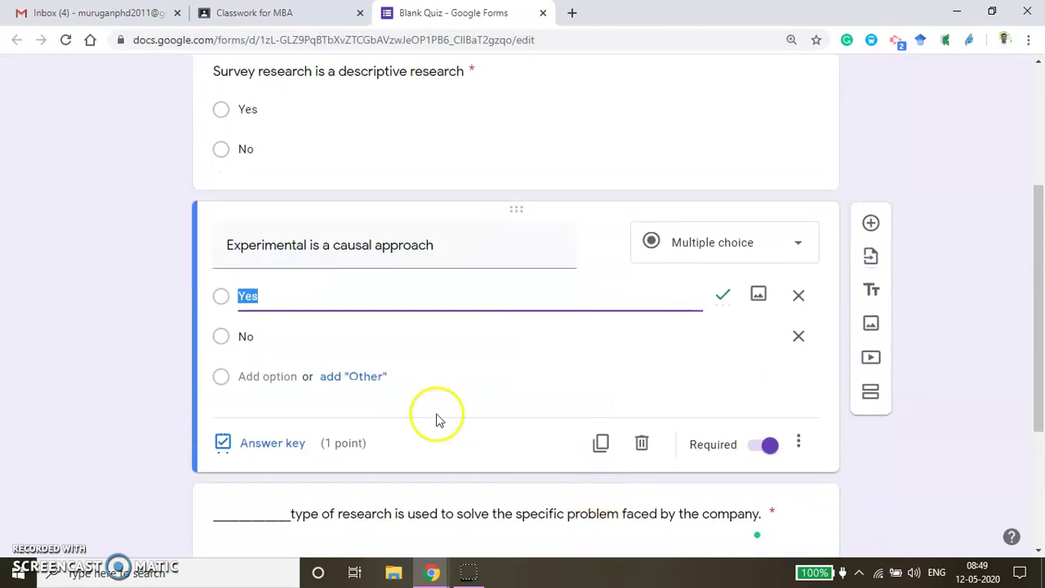
{"action": "left_click", "coordinate": [269, 442]}
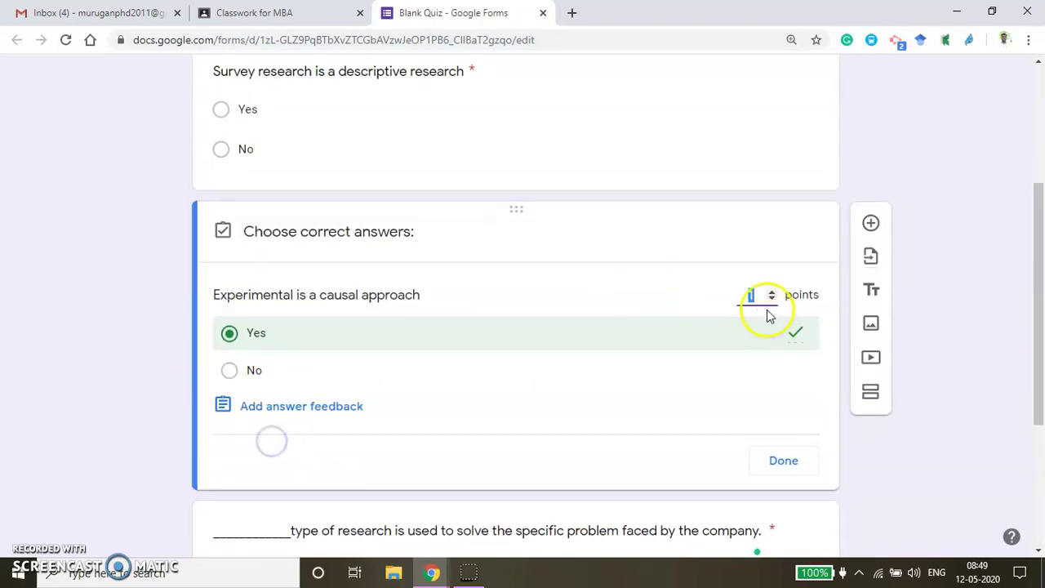
{"action": "left_click", "coordinate": [784, 461]}
{"action": "scroll", "coordinate": [361, 419], "scroll_direction": "down", "scroll_amount": 3}
{"action": "left_click", "coordinate": [362, 420]}
{"action": "left_click", "coordinate": [277, 473]}
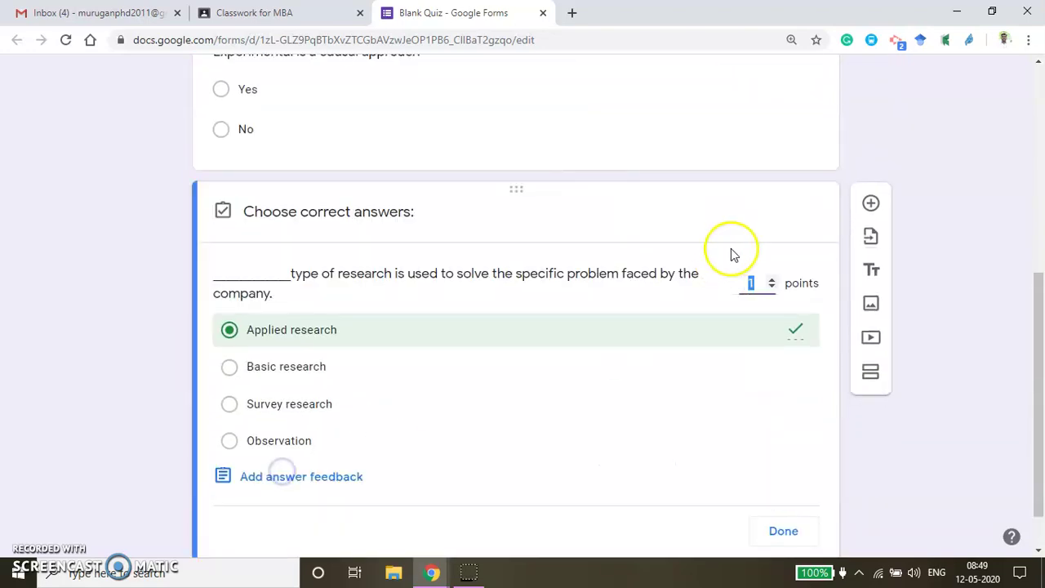
{"action": "scroll", "coordinate": [530, 367], "scroll_direction": "up", "scroll_amount": 5}
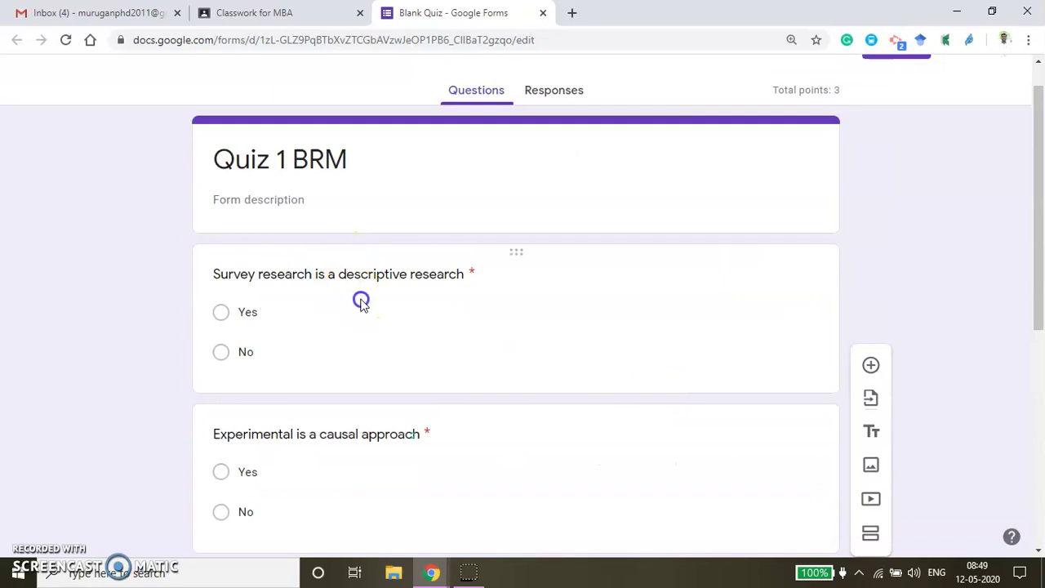
{"action": "left_click", "coordinate": [361, 302]}
{"action": "left_click", "coordinate": [277, 498]}
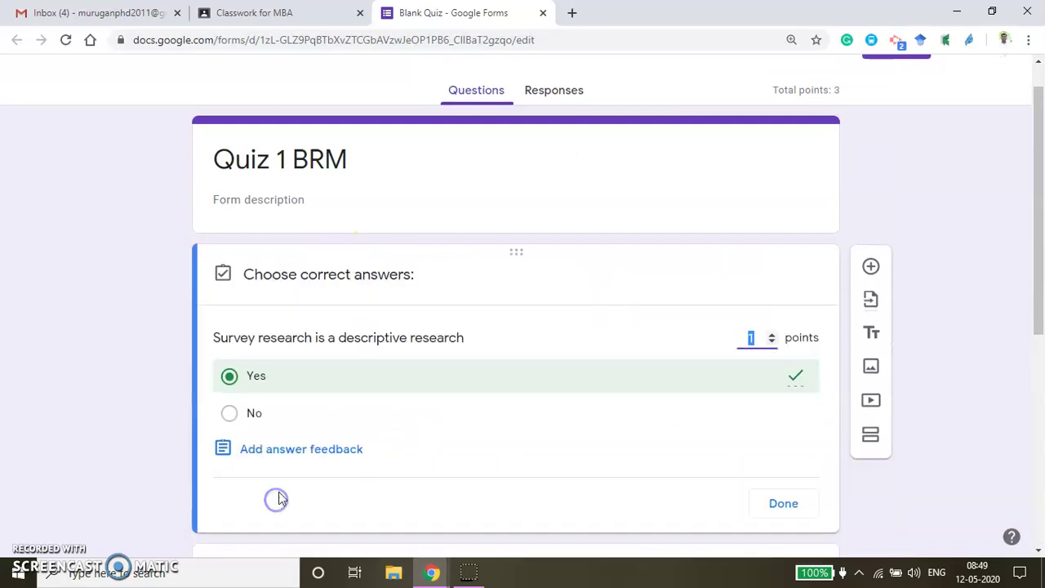
{"action": "scroll", "coordinate": [601, 276], "scroll_direction": "down", "scroll_amount": 5}
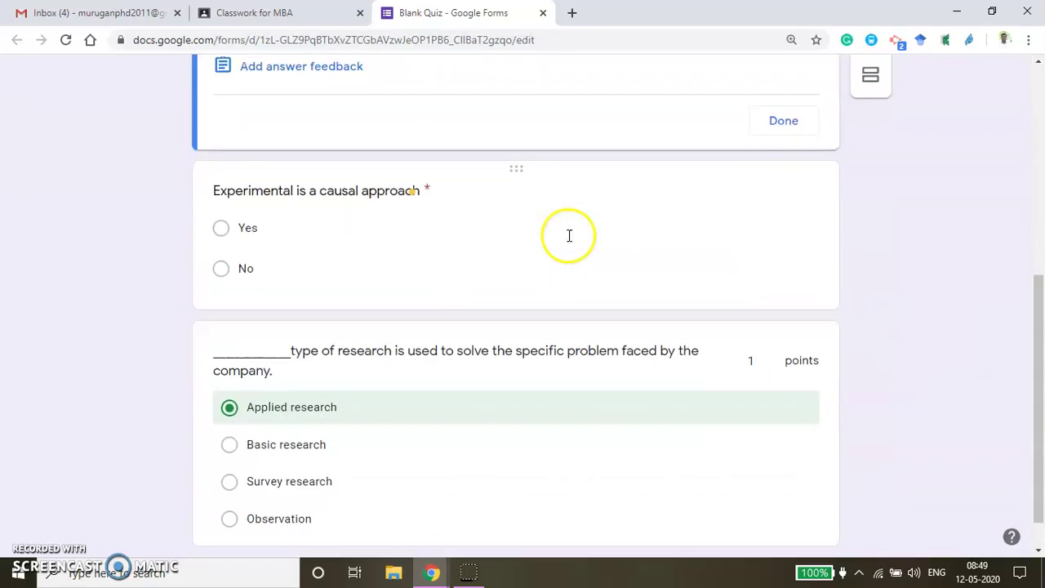
{"action": "scroll", "coordinate": [572, 249], "scroll_direction": "up", "scroll_amount": 5}
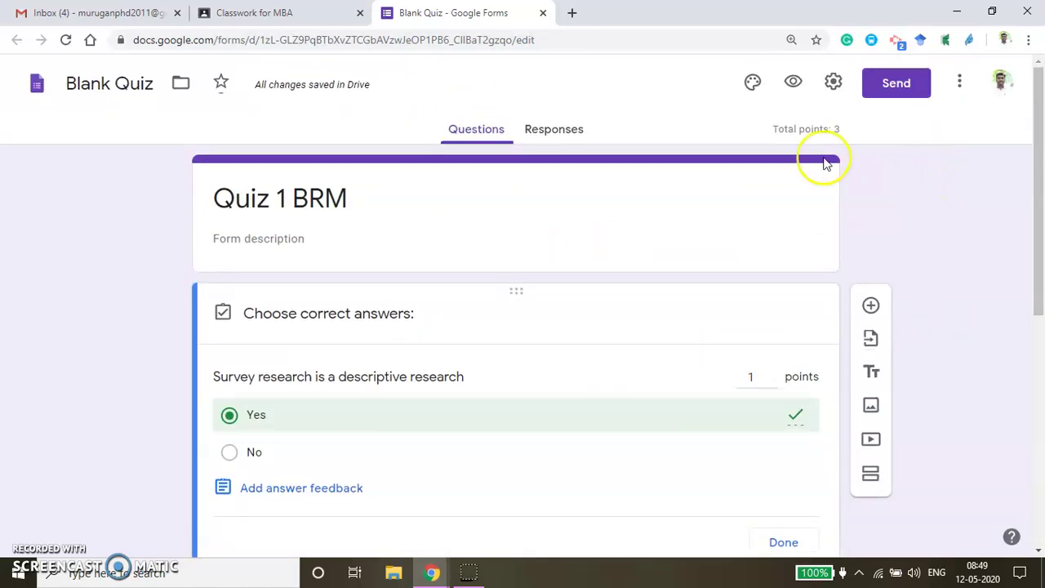
Close the Blank Quiz editor and assign Quiz 1, worth 3 points, to all MBA students.
{"action": "left_click", "coordinate": [308, 15]}
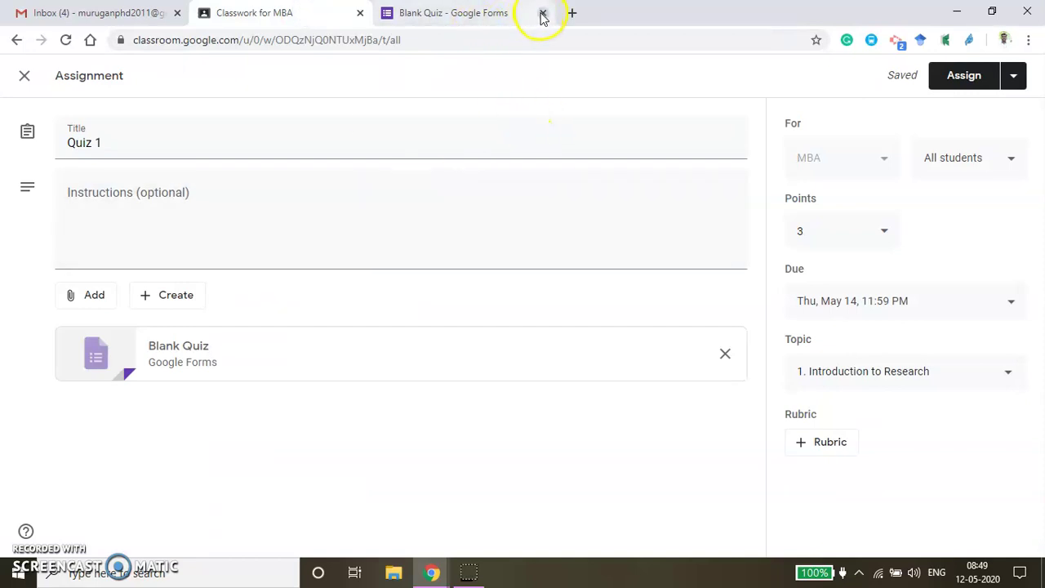
{"action": "left_click", "coordinate": [490, 16]}
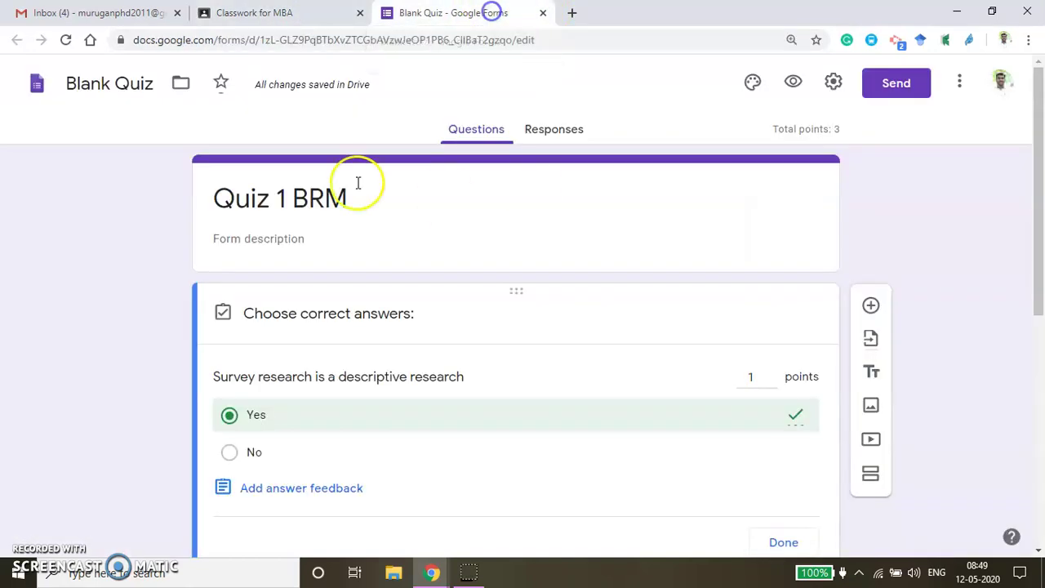
{"action": "left_click", "coordinate": [542, 14]}
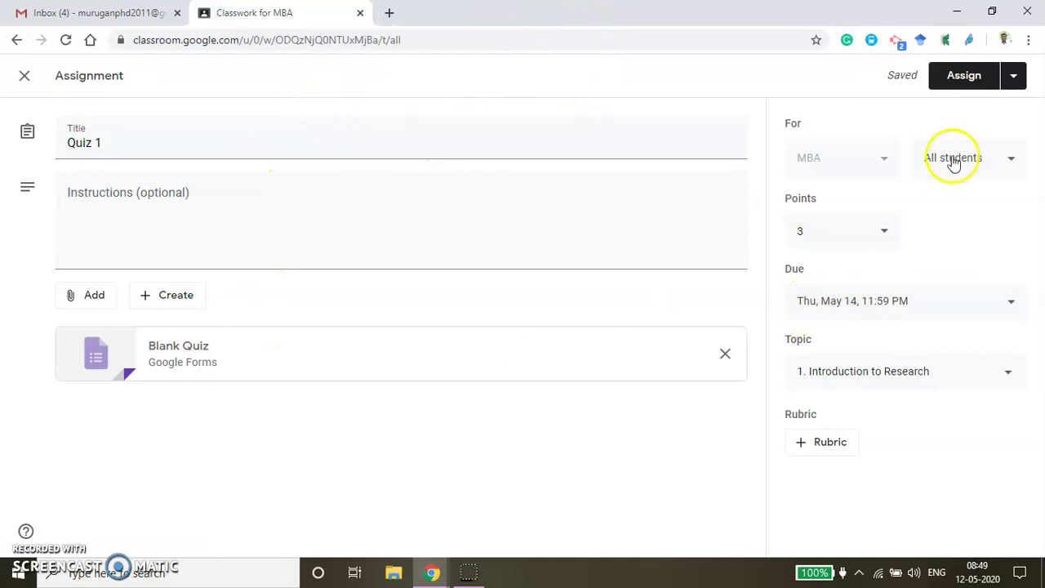
{"action": "left_click", "coordinate": [974, 80]}
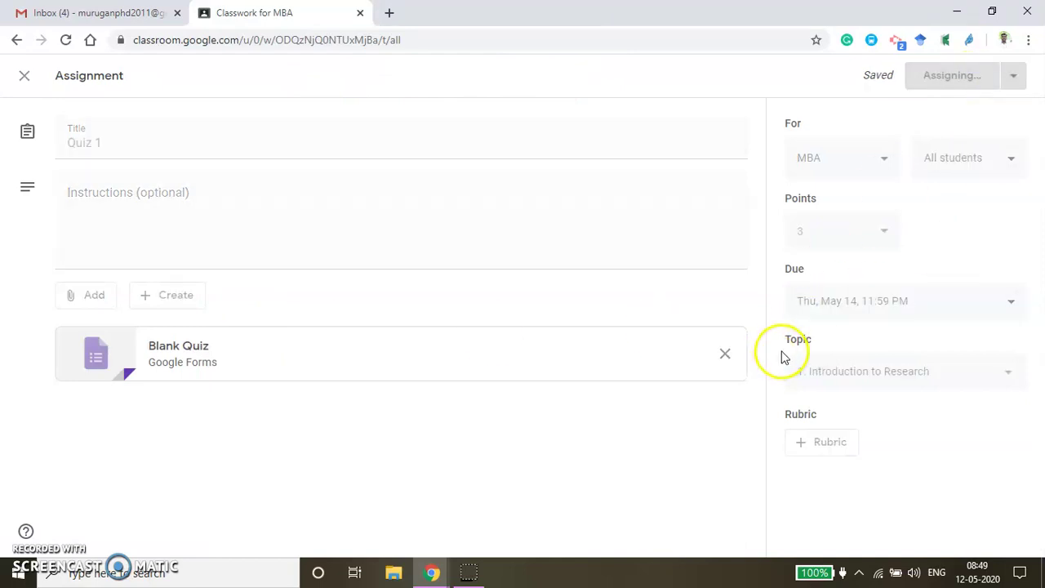
{"action": "mouse_move", "coordinate": [445, 567]}
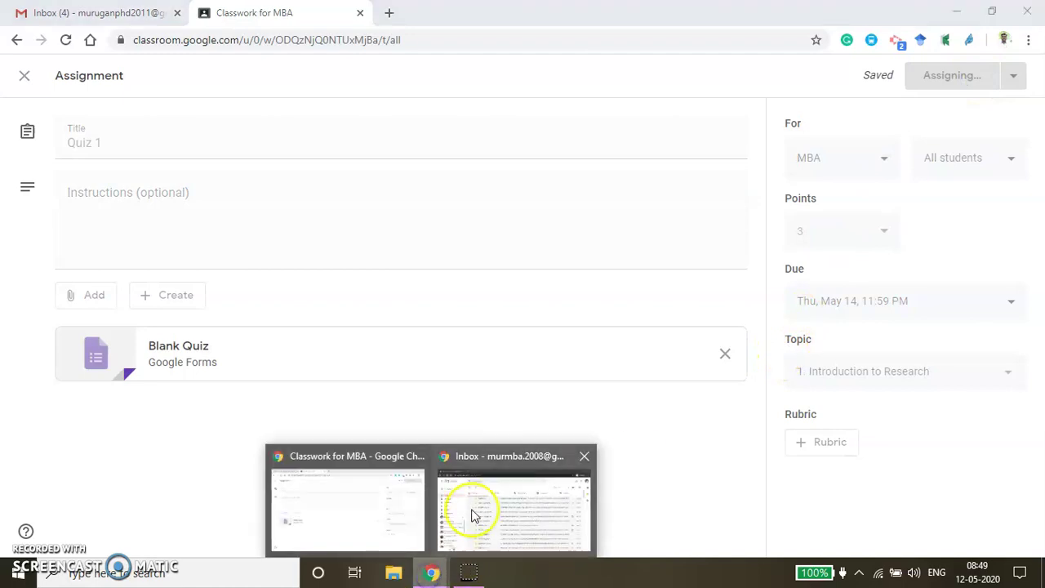
{"action": "left_click", "coordinate": [509, 498]}
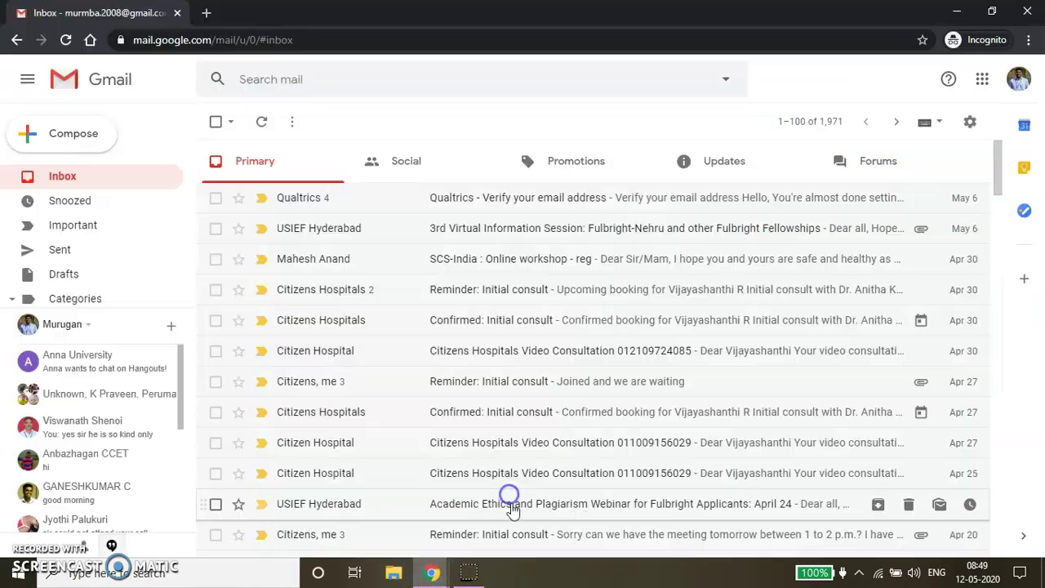
Bring up the second Gmail inbox and launch Classroom in a new tab from the Google apps grid.
{"action": "left_click", "coordinate": [68, 182]}
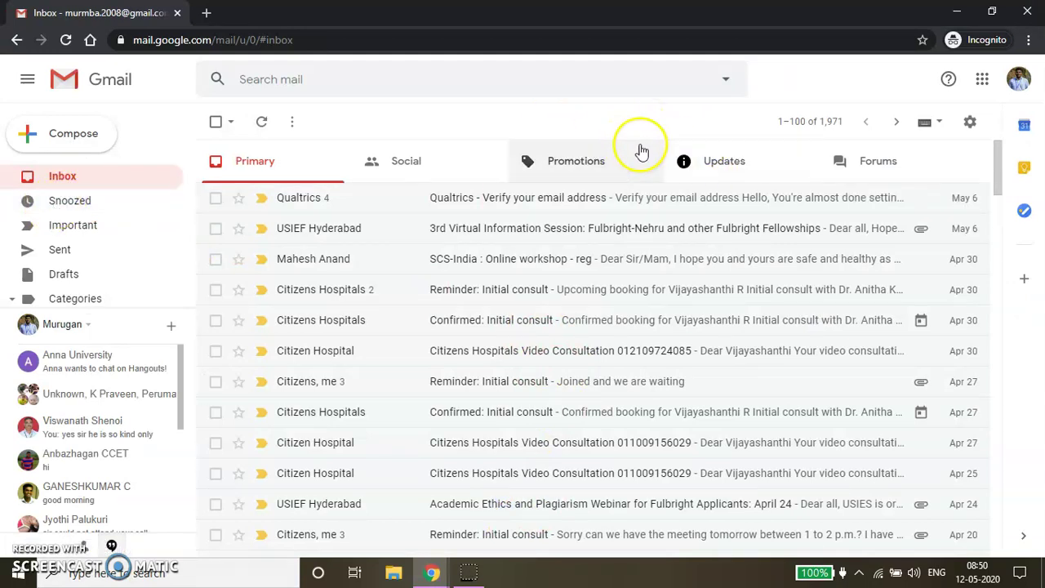
{"action": "left_click", "coordinate": [982, 79]}
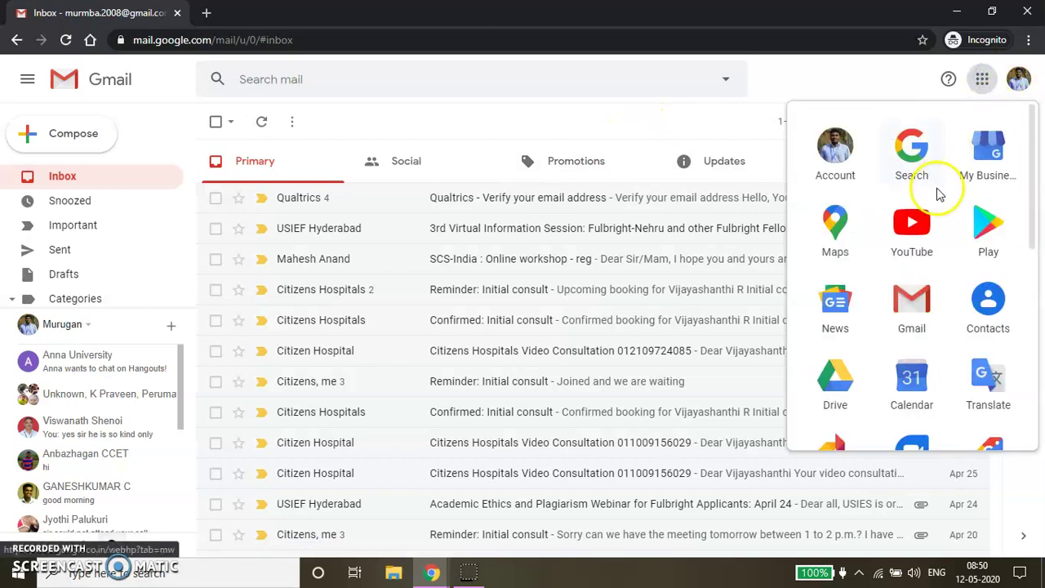
{"action": "scroll", "coordinate": [860, 331], "scroll_direction": "down", "scroll_amount": 5}
{"action": "left_click", "coordinate": [985, 262]}
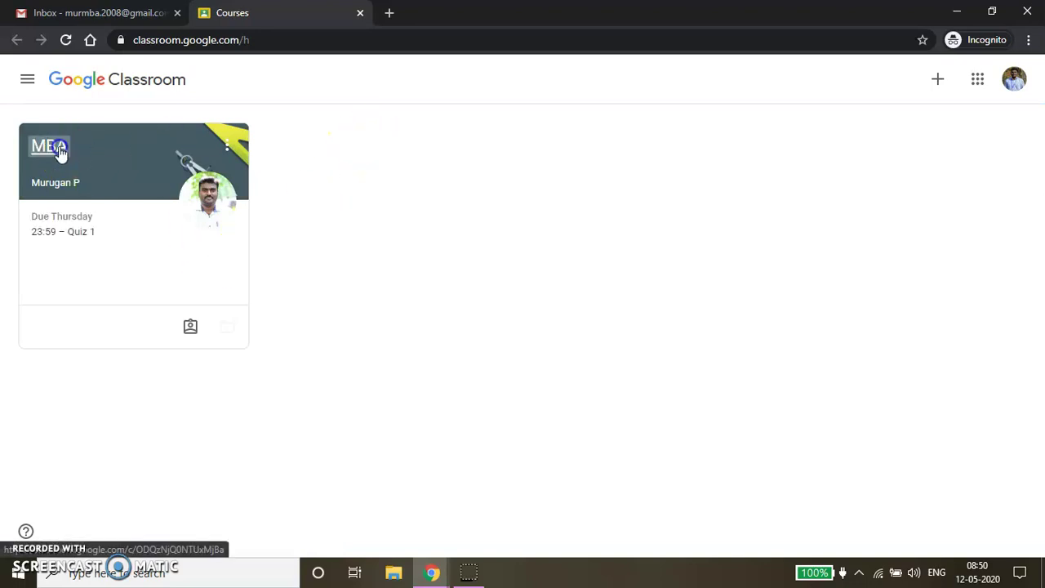
Open the MBA class's Classwork and expand Quiz 1 under Introduction to Research, marked Assigned.
{"action": "left_click", "coordinate": [59, 148]}
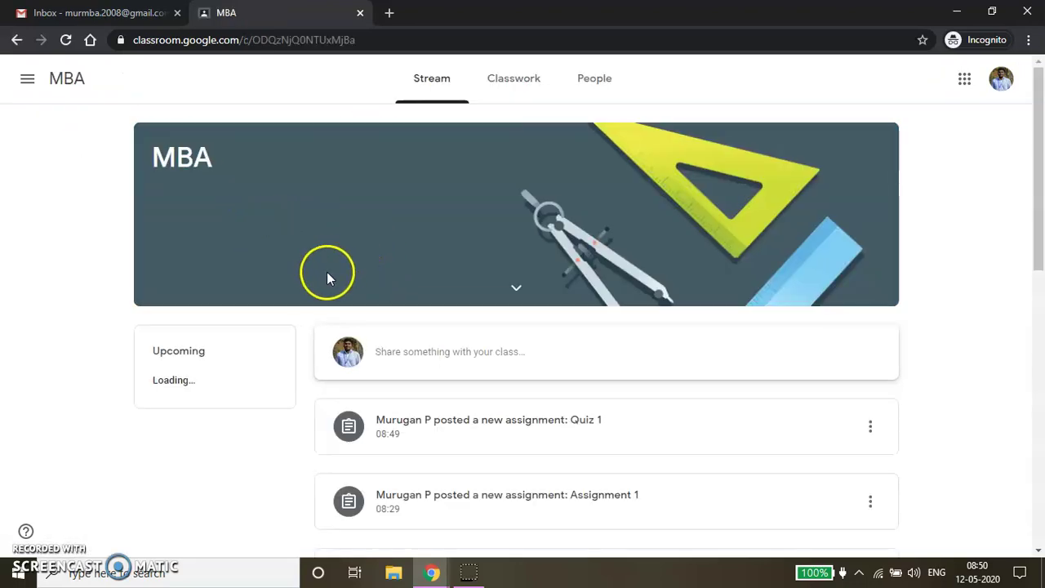
{"action": "scroll", "coordinate": [373, 365], "scroll_direction": "down", "scroll_amount": 1}
{"action": "scroll", "coordinate": [373, 362], "scroll_direction": "up", "scroll_amount": 1}
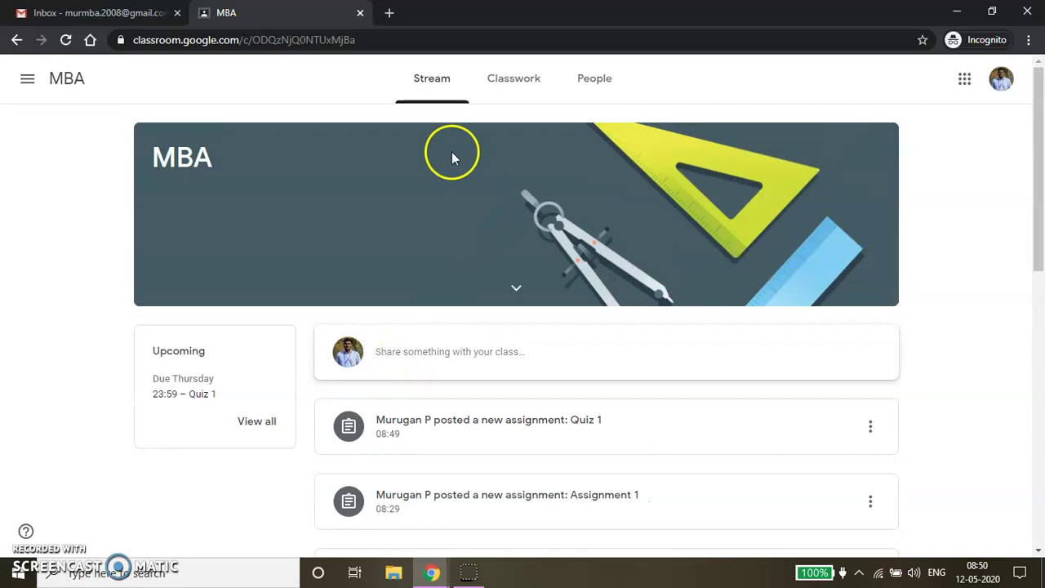
{"action": "left_click", "coordinate": [513, 82]}
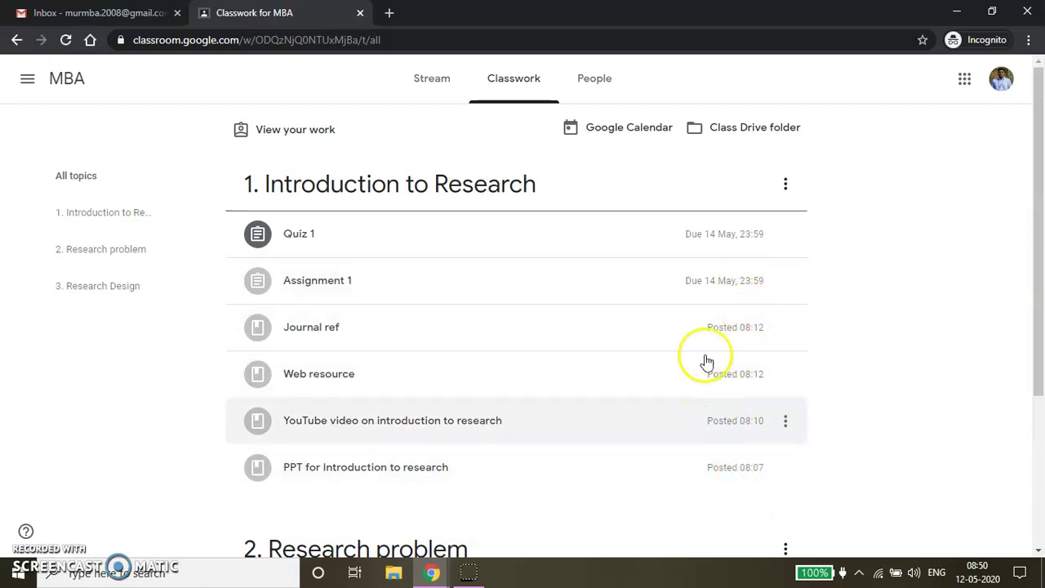
{"action": "left_click", "coordinate": [304, 236]}
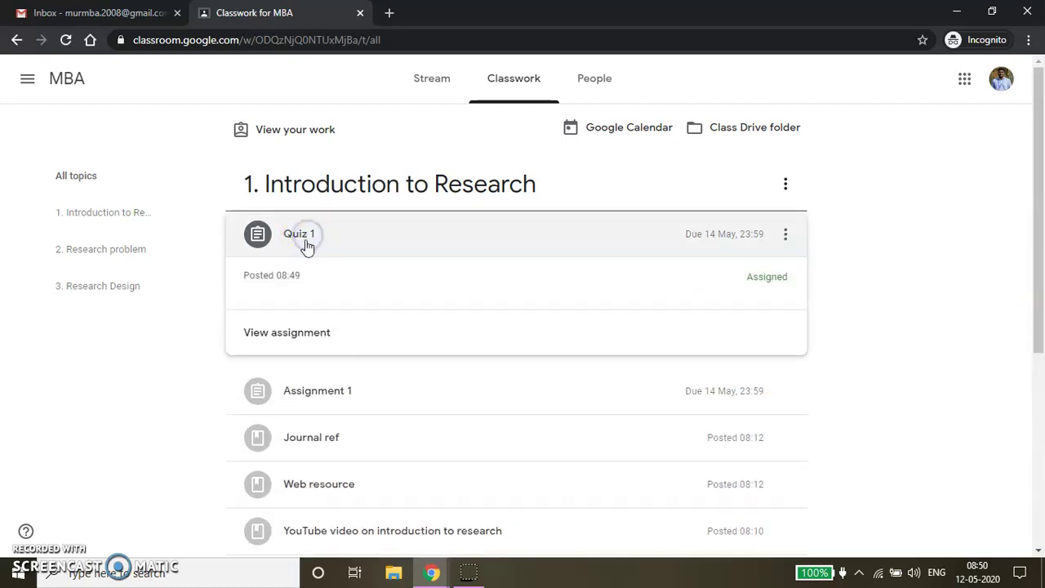
Answer Quiz 1 BRM with Yes, No and Applied research, then submit it.
{"action": "left_click", "coordinate": [370, 336]}
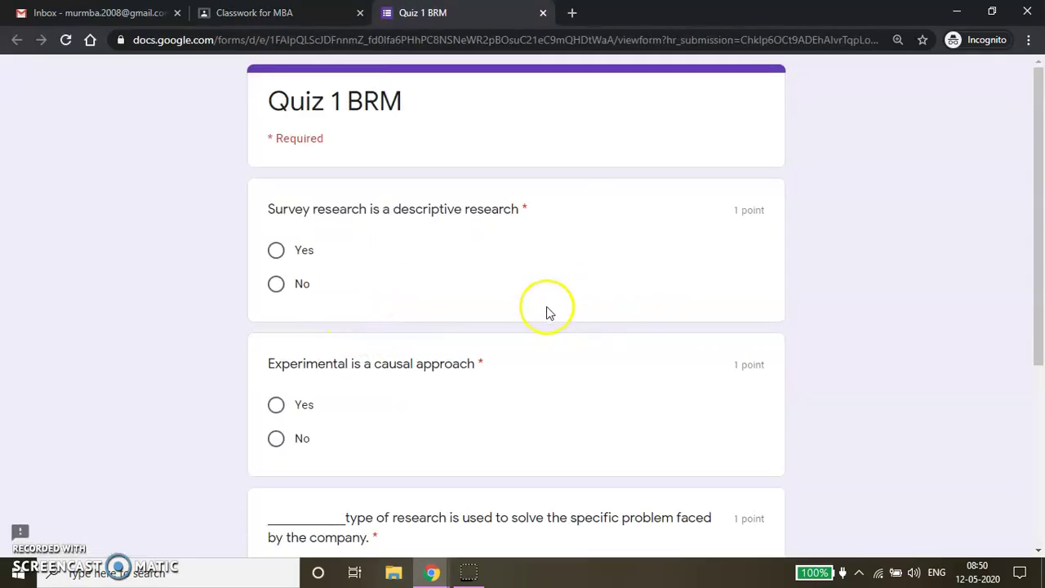
{"action": "left_click", "coordinate": [277, 253]}
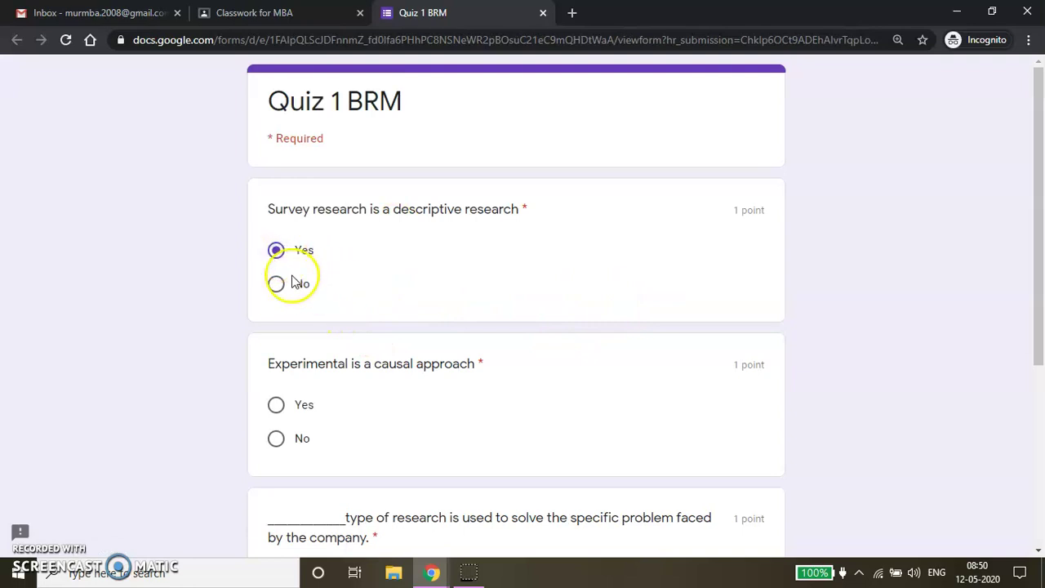
{"action": "scroll", "coordinate": [320, 263], "scroll_direction": "down", "scroll_amount": 2}
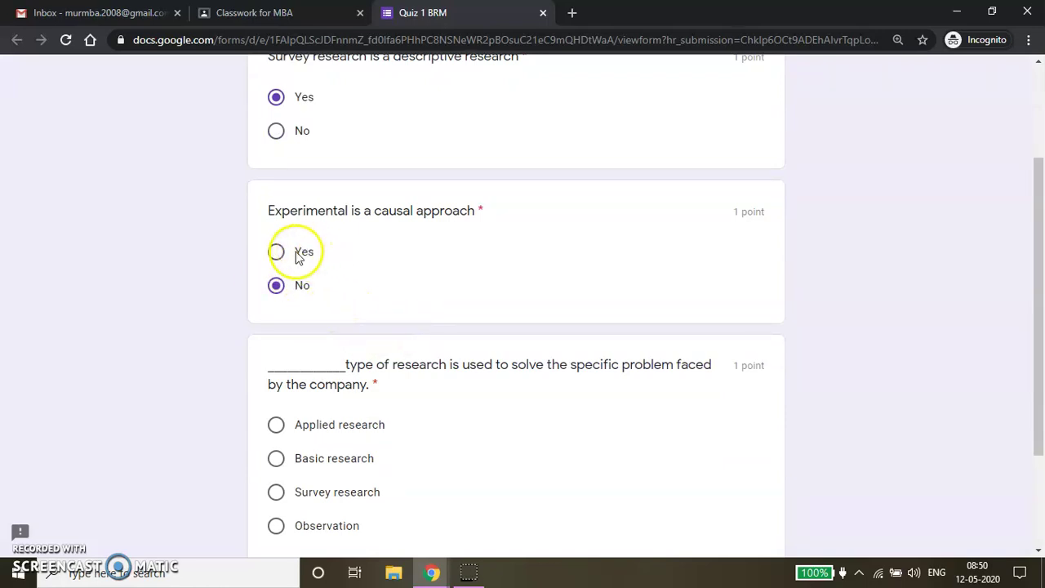
{"action": "scroll", "coordinate": [292, 285], "scroll_direction": "down", "scroll_amount": 2}
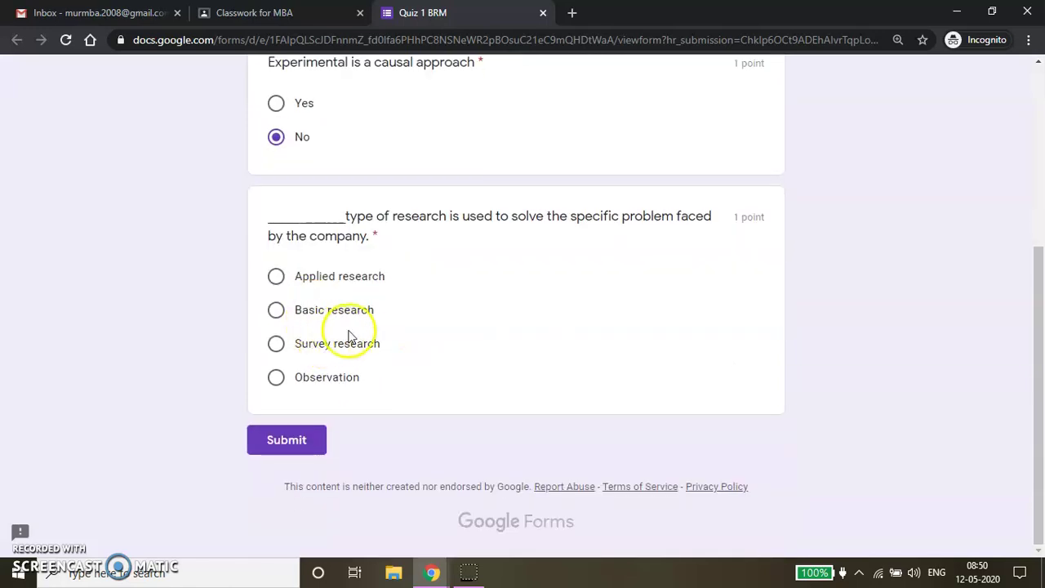
{"action": "left_click", "coordinate": [296, 441]}
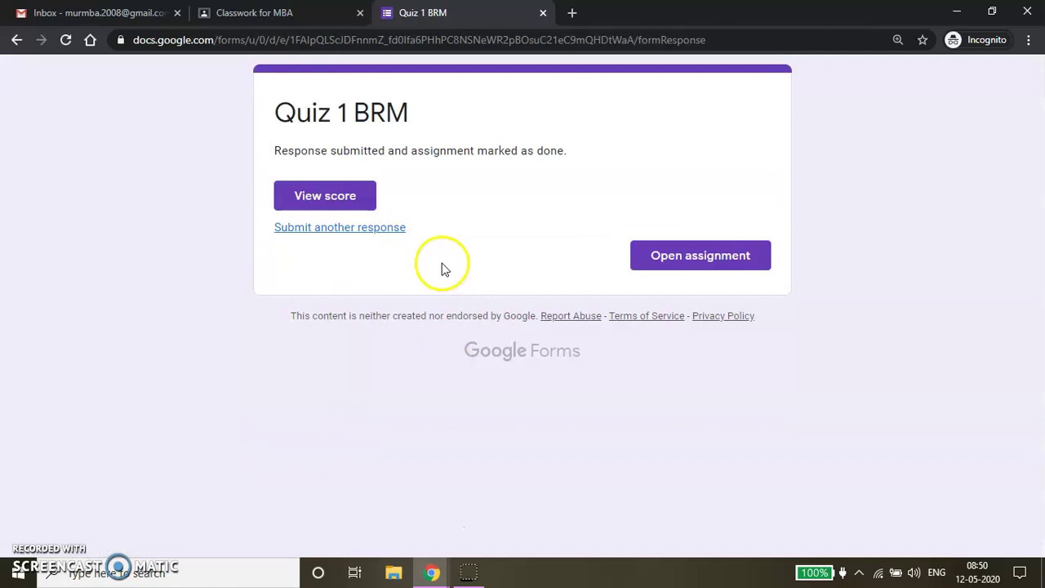
Check the 2/3 score for Quiz 1 BRM, then close the score and form tabs.
{"action": "left_click", "coordinate": [345, 207]}
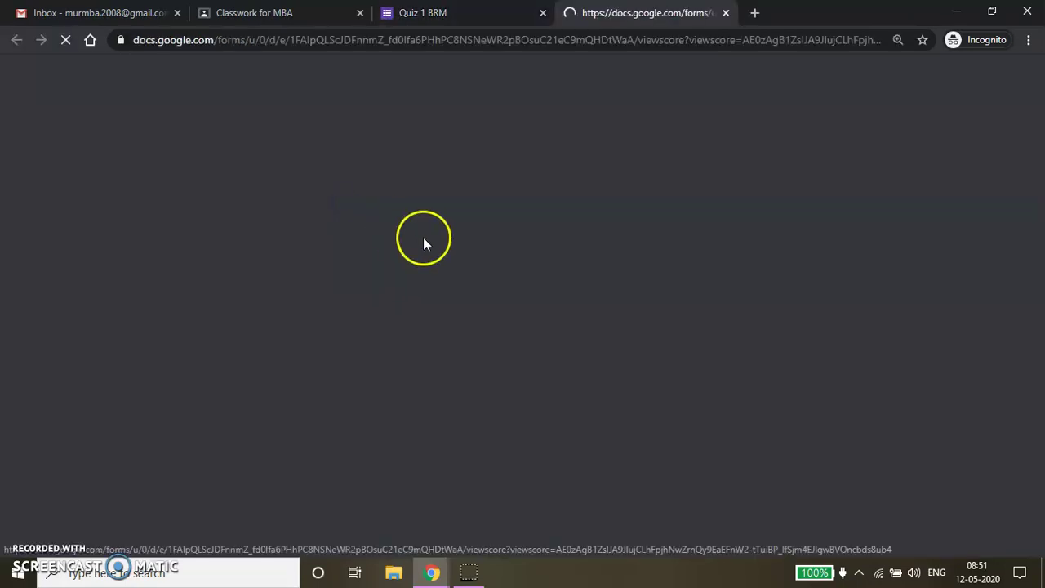
{"action": "scroll", "coordinate": [617, 299], "scroll_direction": "down", "scroll_amount": 4}
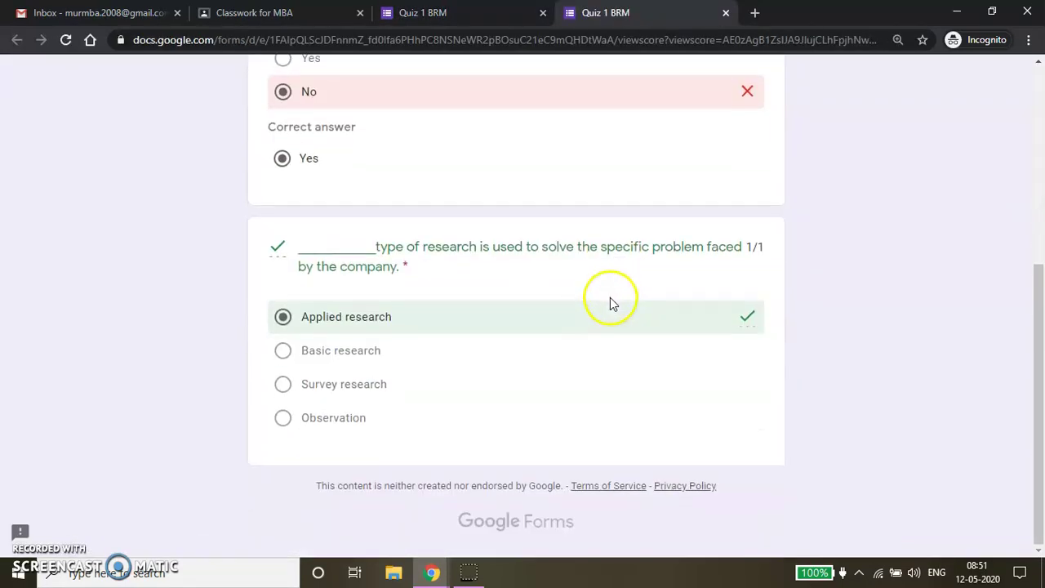
{"action": "scroll", "coordinate": [613, 302], "scroll_direction": "up", "scroll_amount": 4}
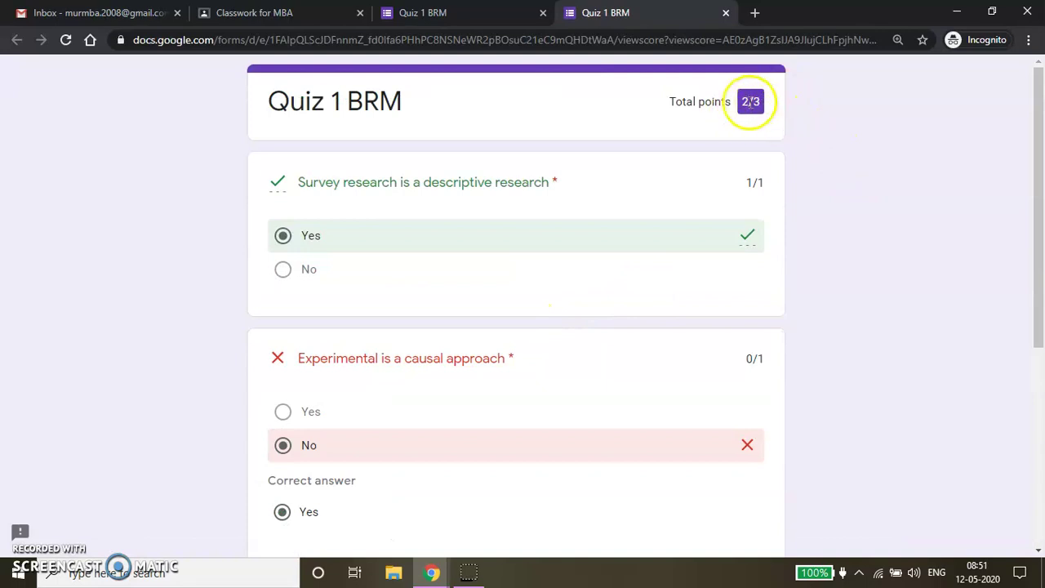
{"action": "left_click", "coordinate": [725, 13]}
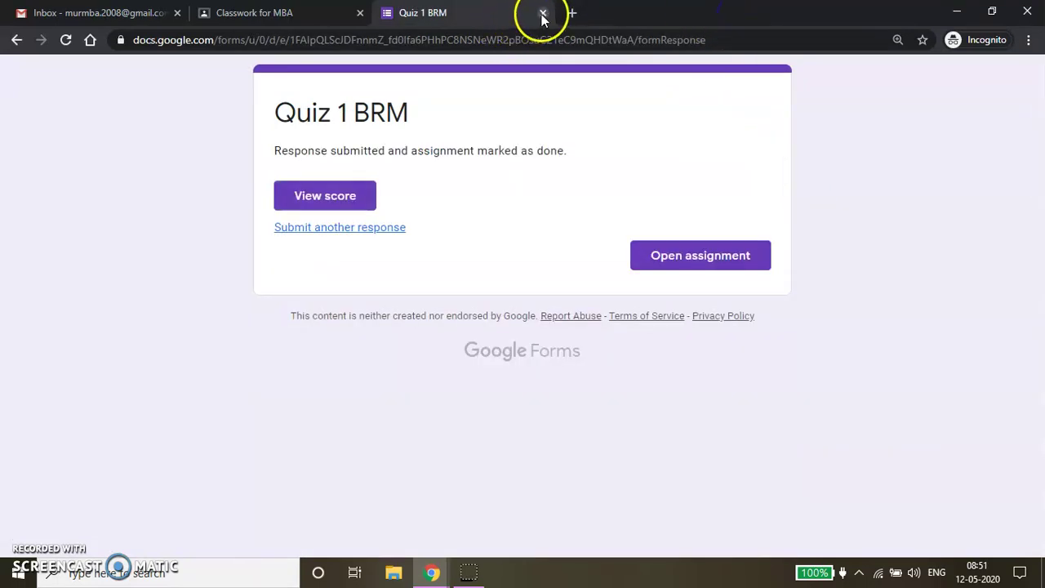
{"action": "left_click", "coordinate": [542, 14]}
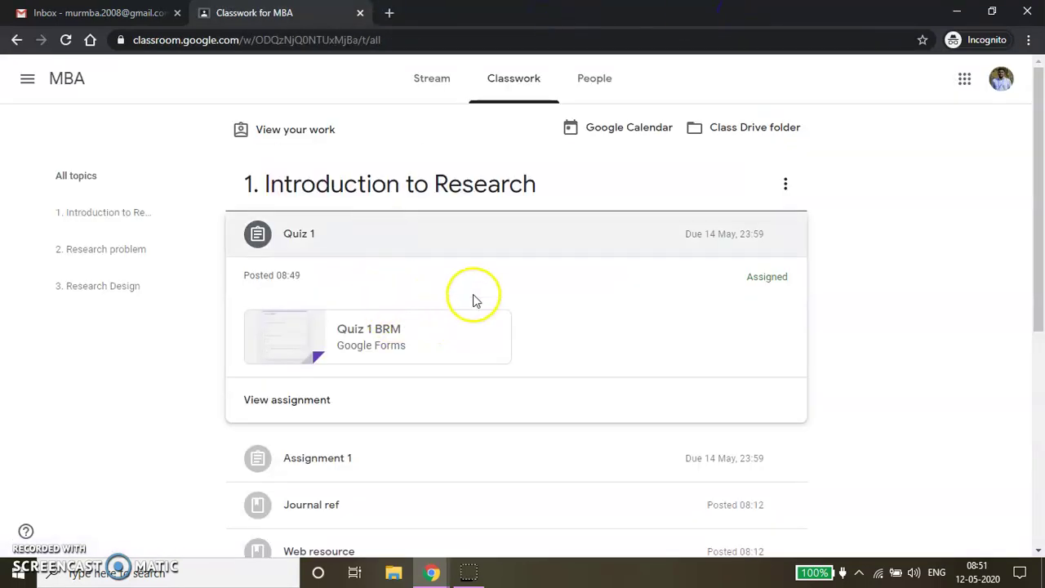
Review all upcoming work from the MBA stream, then return to Classwork showing Quiz 1 Handed in.
{"action": "left_click", "coordinate": [71, 88]}
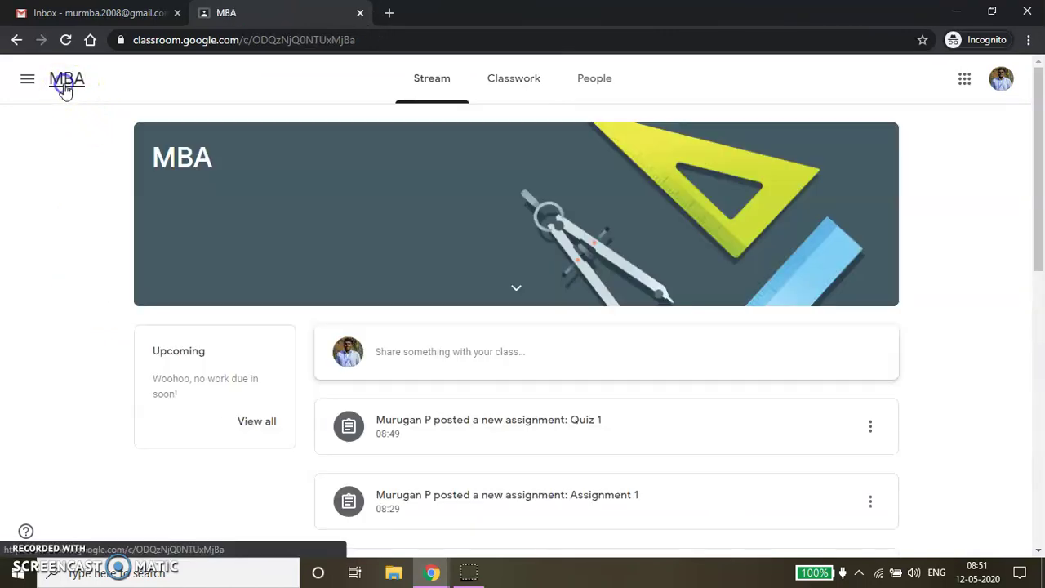
{"action": "left_click", "coordinate": [258, 422]}
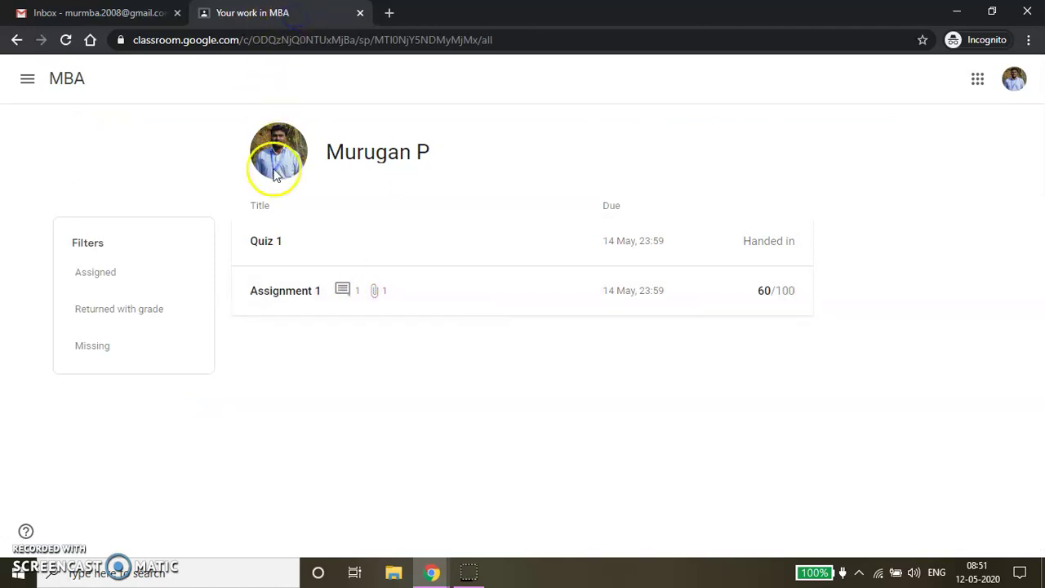
{"action": "left_click", "coordinate": [63, 76]}
{"action": "scroll", "coordinate": [490, 355], "scroll_direction": "down", "scroll_amount": 2}
{"action": "scroll", "coordinate": [482, 354], "scroll_direction": "up", "scroll_amount": 2}
{"action": "left_click", "coordinate": [510, 82]}
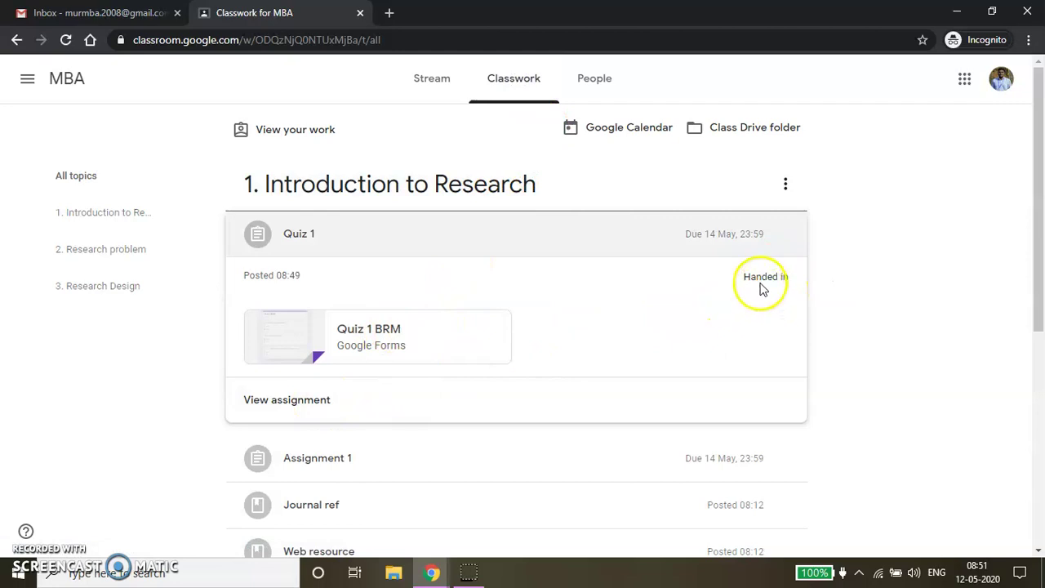
In the teacher window, open Quiz 1's student work filtered to turned-in submissions.
{"action": "mouse_move", "coordinate": [432, 571]}
{"action": "left_click", "coordinate": [333, 516]}
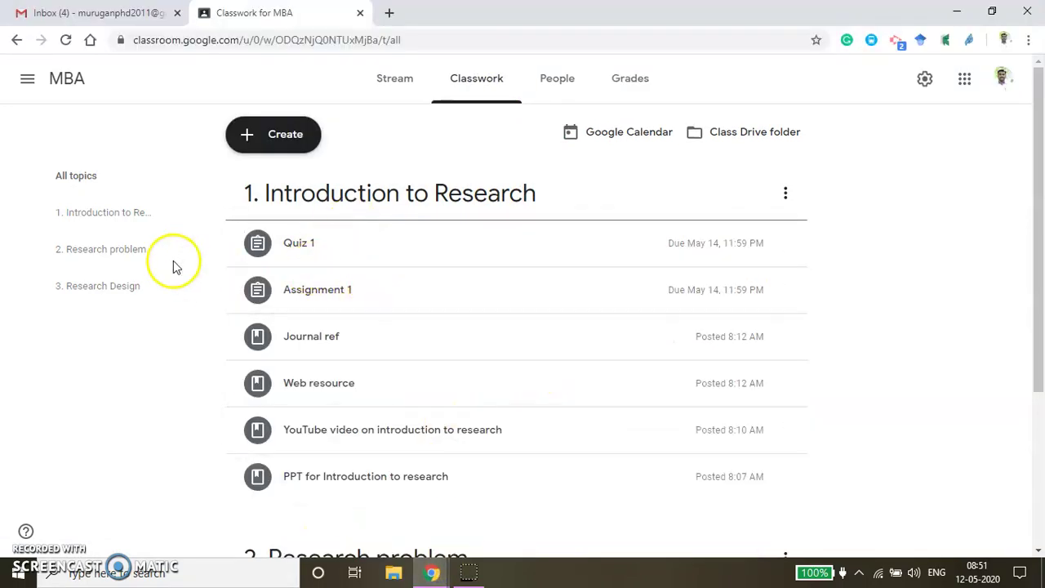
{"action": "left_click", "coordinate": [300, 247]}
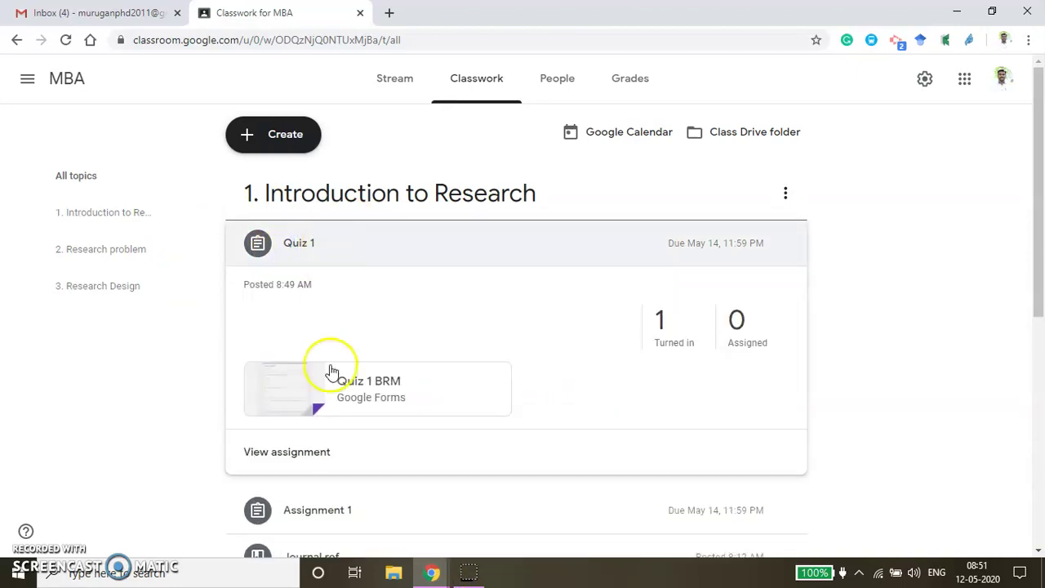
{"action": "left_click", "coordinate": [311, 458]}
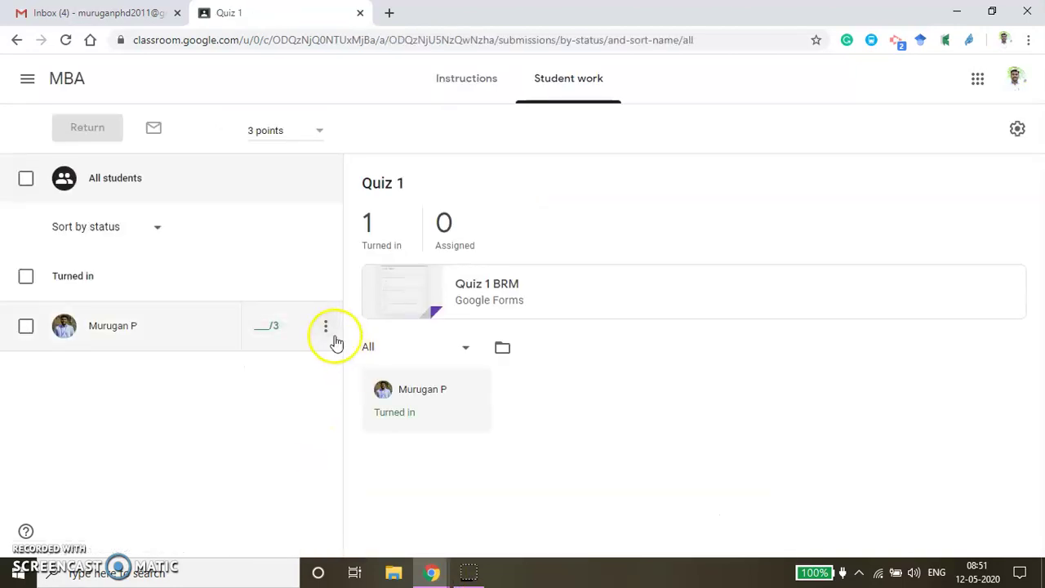
{"action": "left_click", "coordinate": [370, 226]}
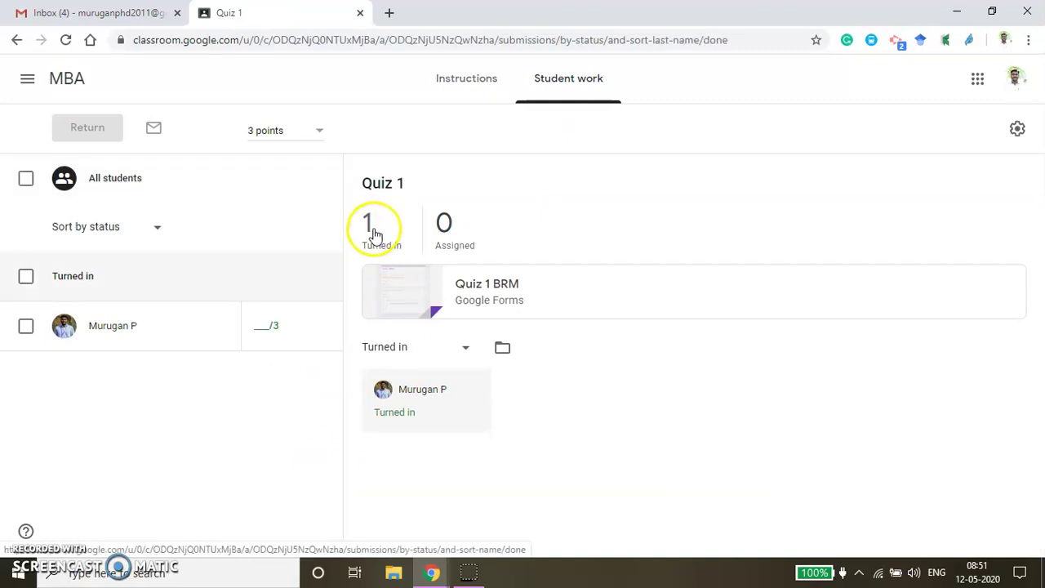
Review the attached Quiz 1 BRM form, then select the student's turned-in submission.
{"action": "left_click", "coordinate": [424, 384]}
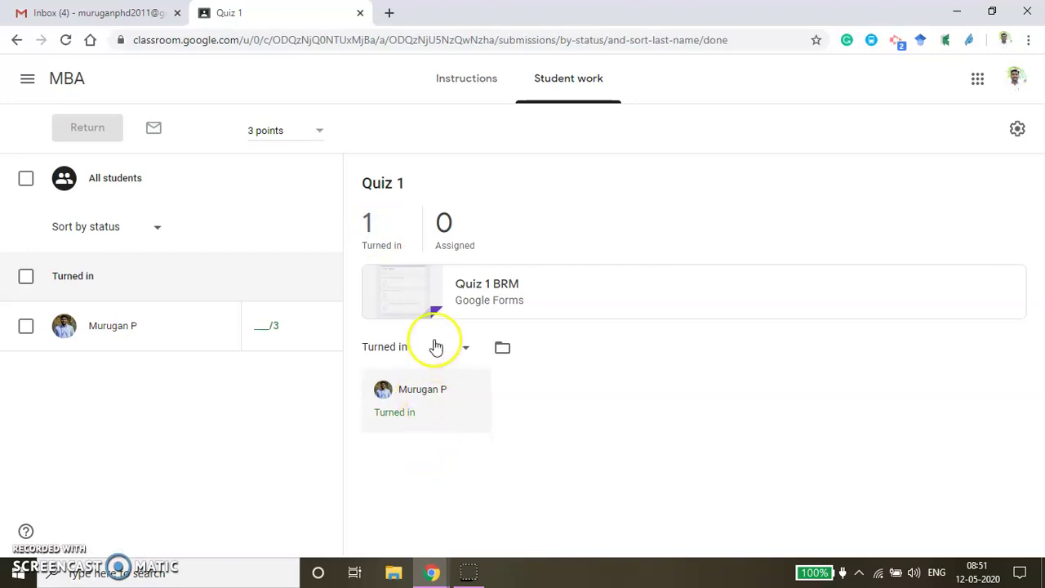
{"action": "left_click", "coordinate": [459, 285]}
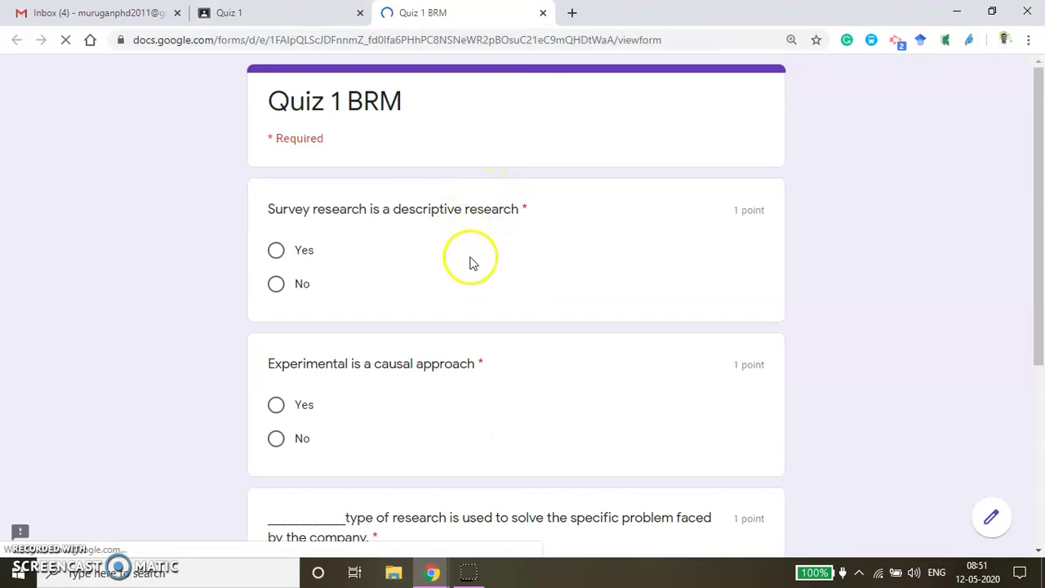
{"action": "scroll", "coordinate": [767, 358], "scroll_direction": "down", "scroll_amount": 1}
{"action": "scroll", "coordinate": [767, 357], "scroll_direction": "down", "scroll_amount": 3}
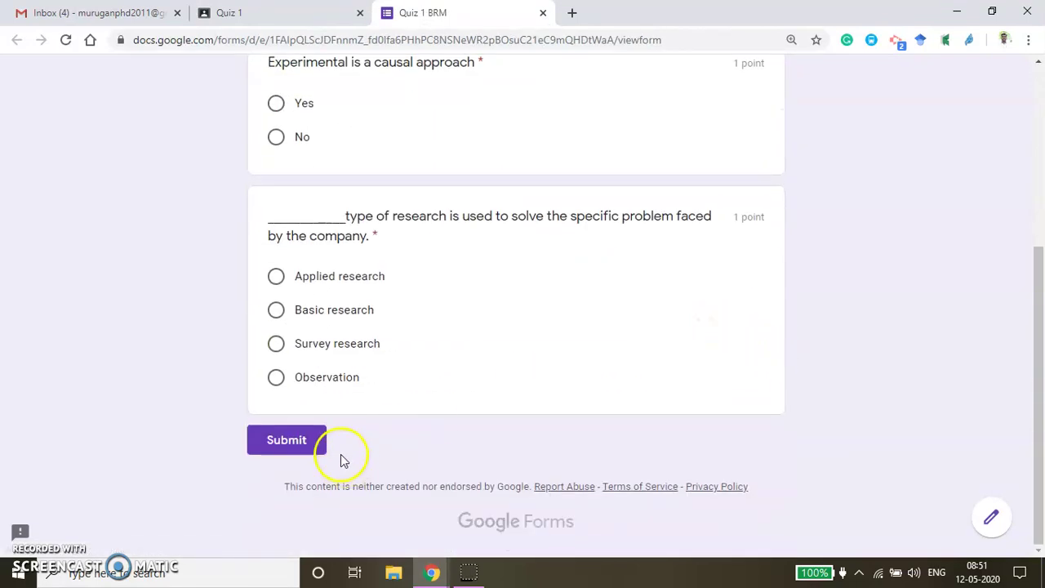
{"action": "scroll", "coordinate": [653, 313], "scroll_direction": "up", "scroll_amount": 4}
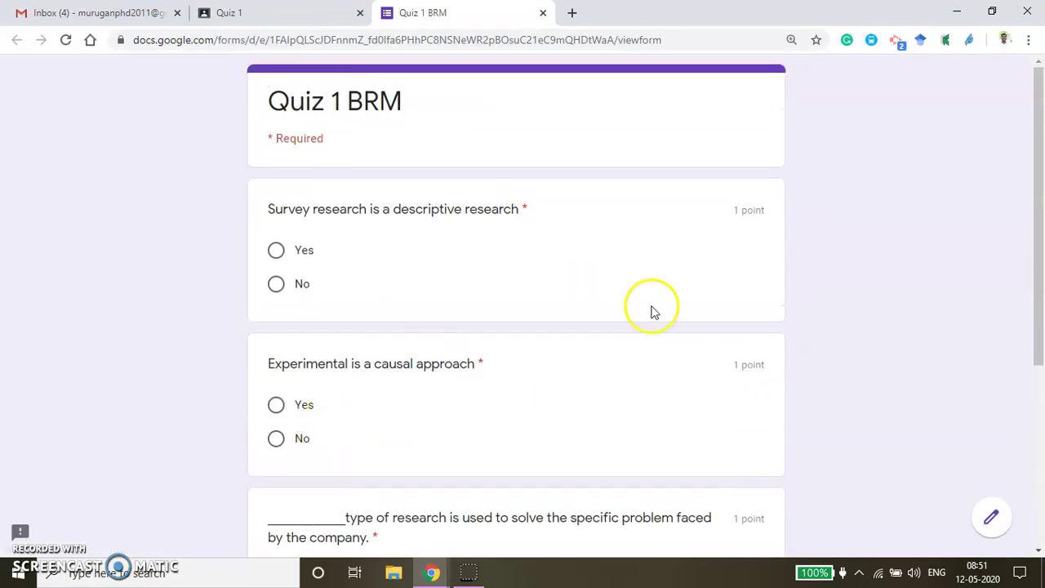
{"action": "left_click", "coordinate": [542, 14]}
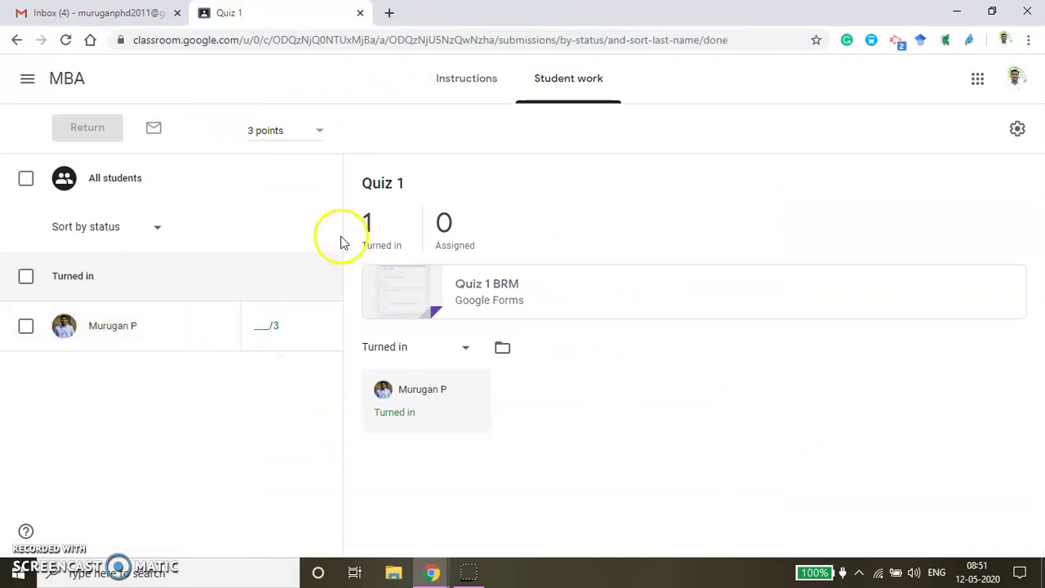
{"action": "left_click", "coordinate": [26, 330]}
Give the student's Quiz 1 a grade of 2/3 and return it.
{"action": "left_click", "coordinate": [269, 329]}
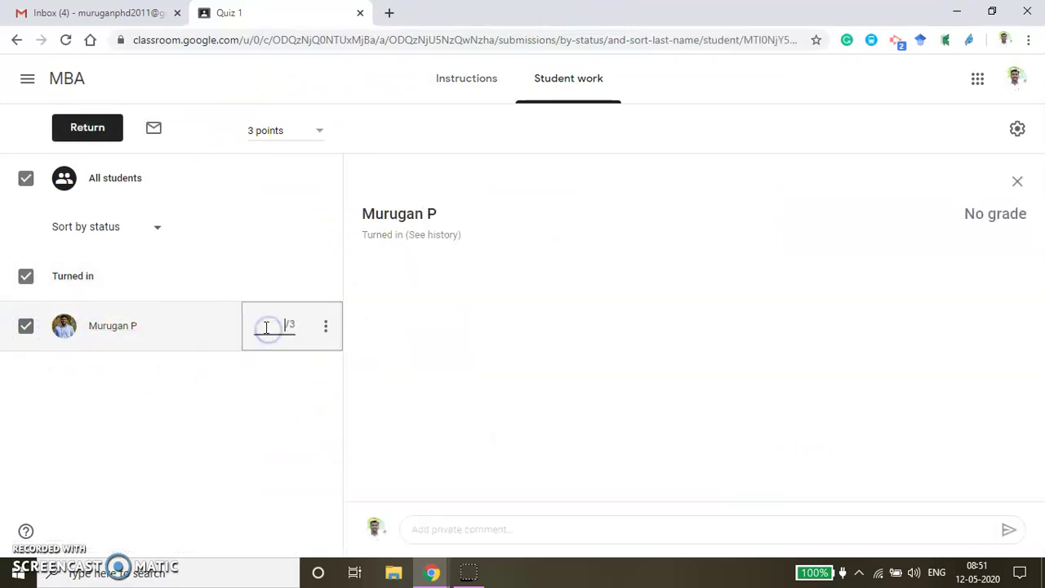
{"action": "type", "text": "2"}
{"action": "left_click", "coordinate": [271, 386]}
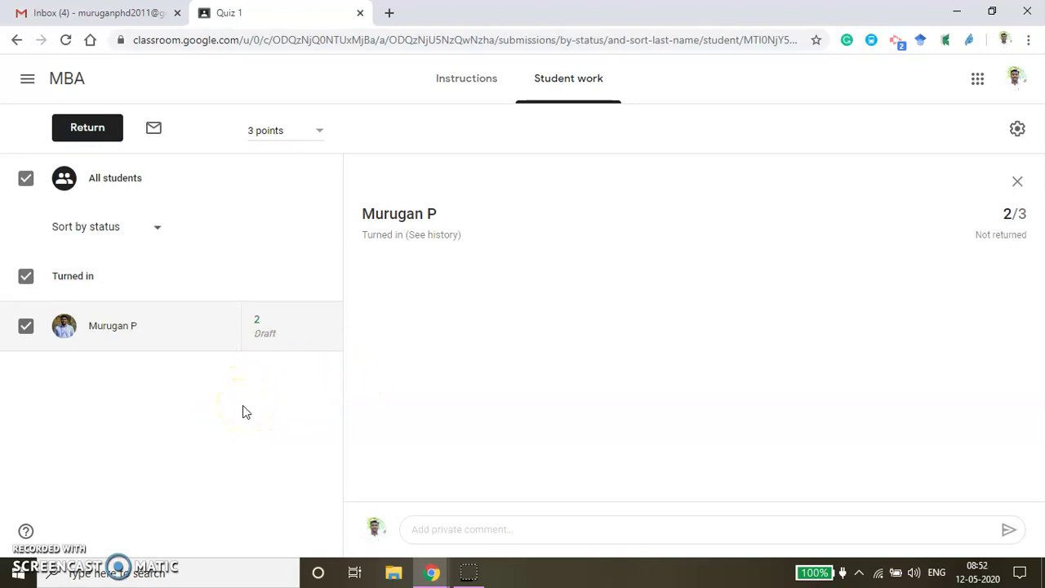
{"action": "left_click", "coordinate": [88, 131]}
{"action": "left_click", "coordinate": [635, 384]}
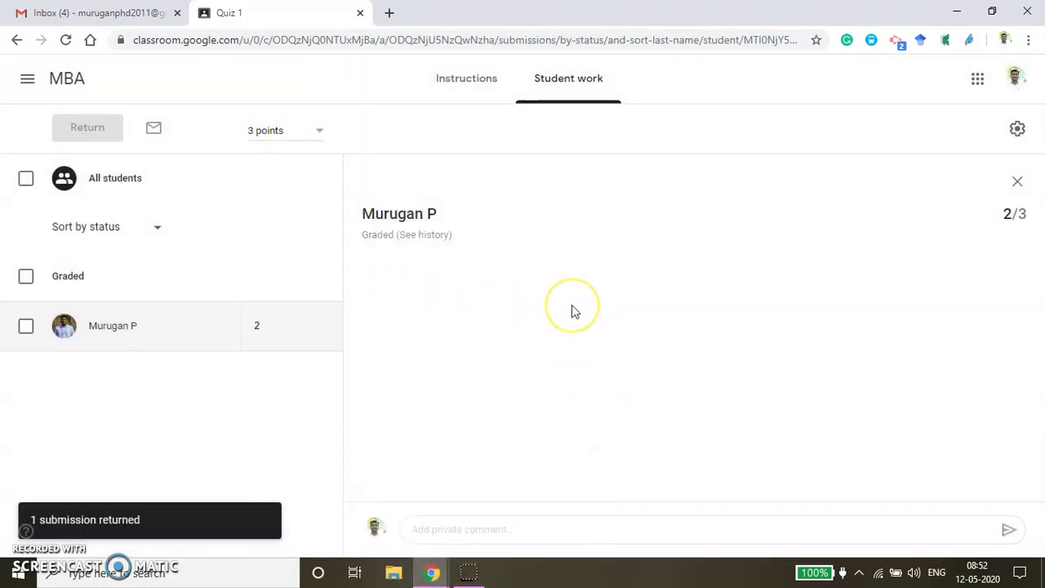
Go back to MBA Classwork, where Quiz 1 shows 1 graded, and open the class Drive folder.
{"action": "left_click", "coordinate": [586, 328]}
{"action": "left_click", "coordinate": [119, 16]}
{"action": "left_click", "coordinate": [981, 80]}
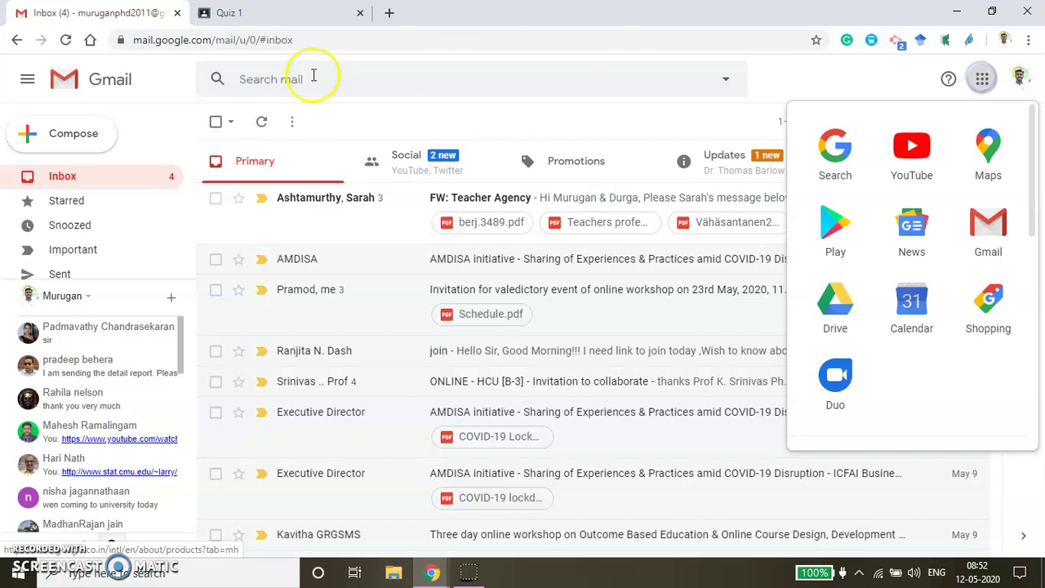
{"action": "left_click", "coordinate": [257, 14]}
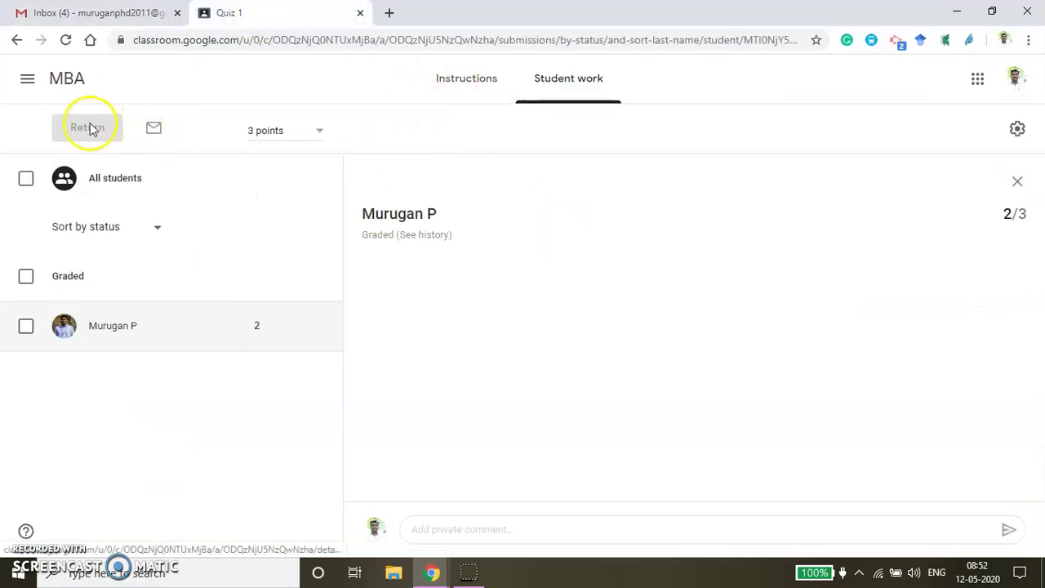
{"action": "left_click", "coordinate": [72, 80]}
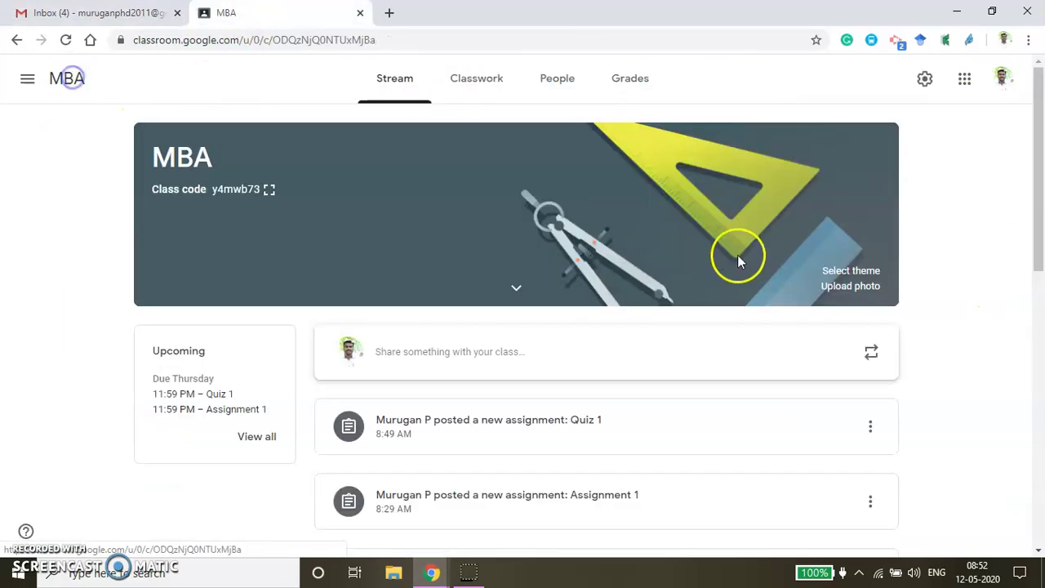
{"action": "left_click", "coordinate": [476, 79]}
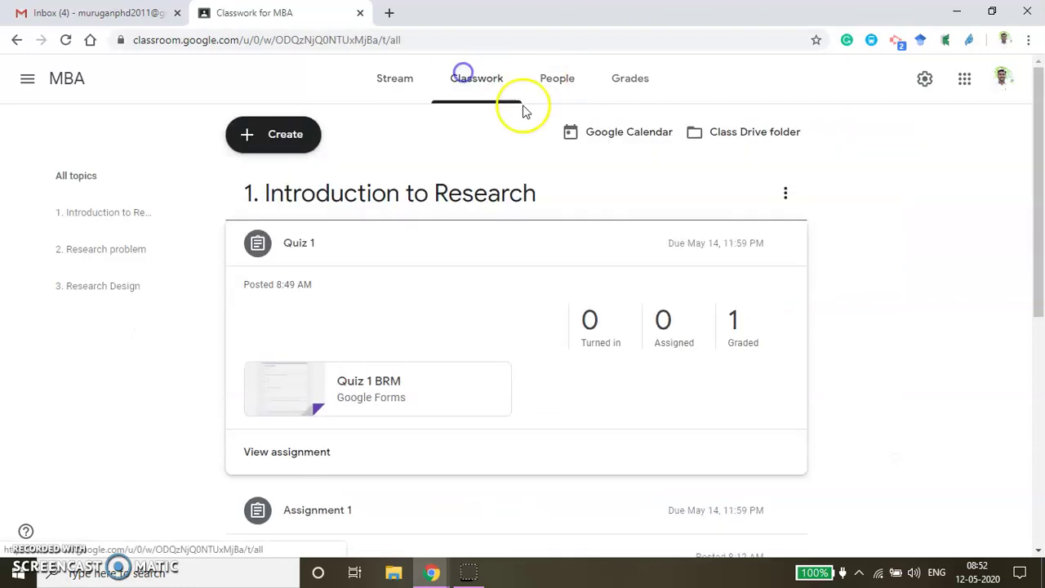
{"action": "left_click", "coordinate": [747, 135]}
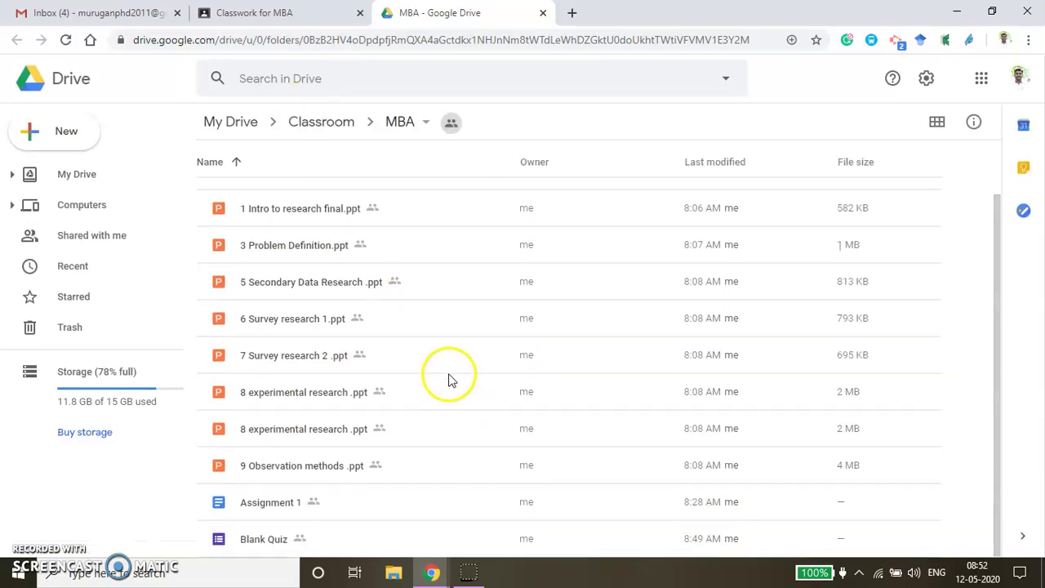
Open the Blank Quiz form (Quiz 1 BRM) from the bottom of the class Drive folder.
{"action": "scroll", "coordinate": [316, 506], "scroll_direction": "down", "scroll_amount": 1}
{"action": "scroll", "coordinate": [316, 506], "scroll_direction": "down", "scroll_amount": 1}
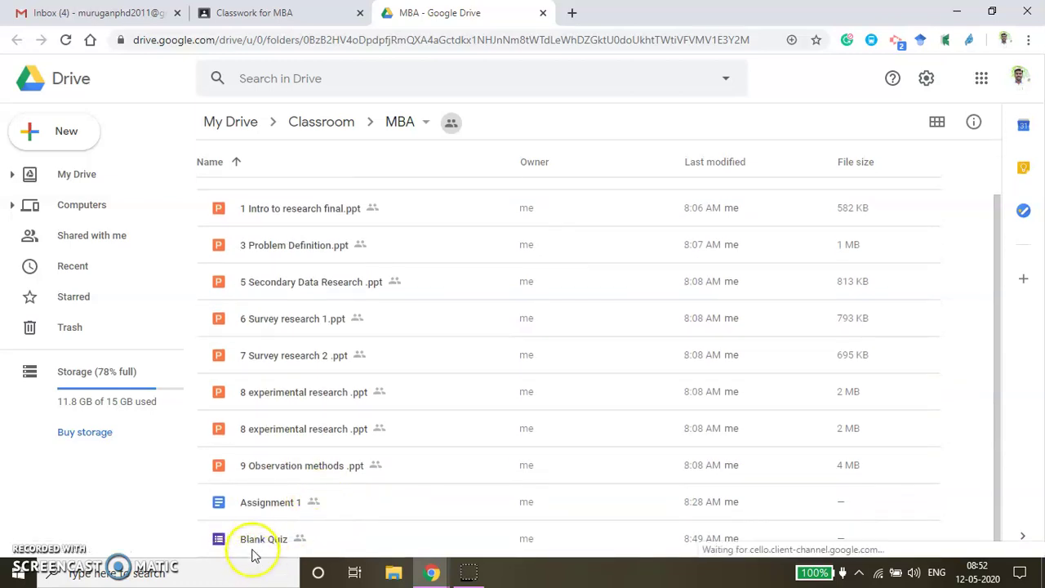
{"action": "double_click", "coordinate": [263, 539]}
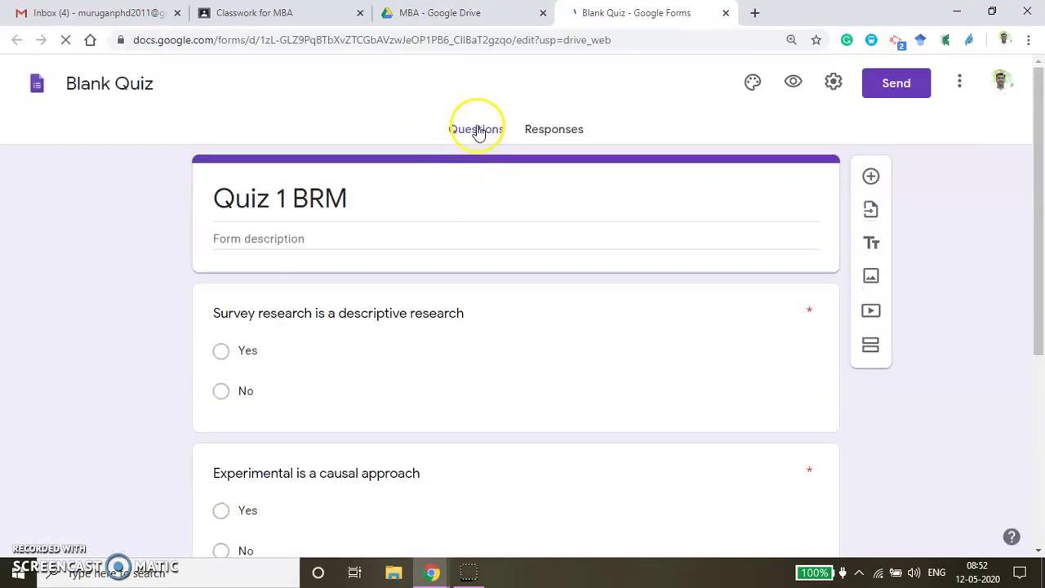
Review the 1-response summary averaging 2/3, then link responses to a new Blank Quiz (Responses) sheet.
{"action": "left_click", "coordinate": [547, 130]}
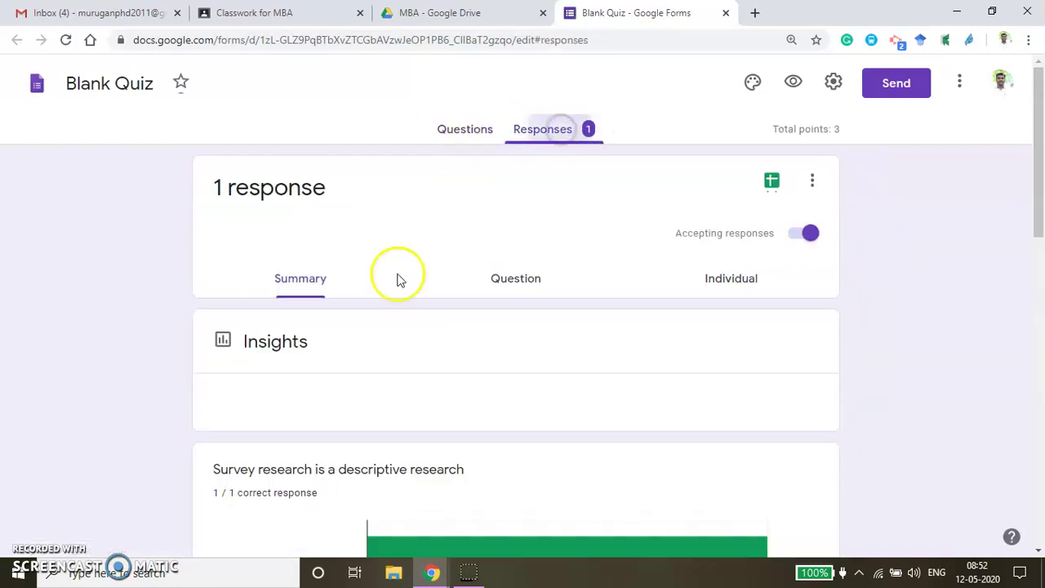
{"action": "scroll", "coordinate": [522, 392], "scroll_direction": "down", "scroll_amount": 5}
{"action": "scroll", "coordinate": [543, 419], "scroll_direction": "down", "scroll_amount": 5}
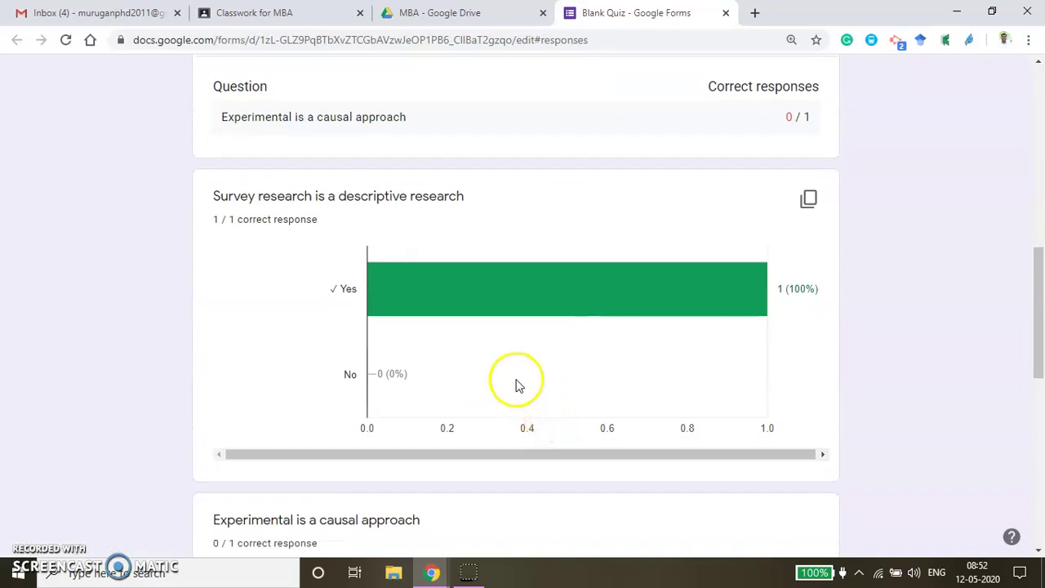
{"action": "scroll", "coordinate": [517, 382], "scroll_direction": "up", "scroll_amount": 7}
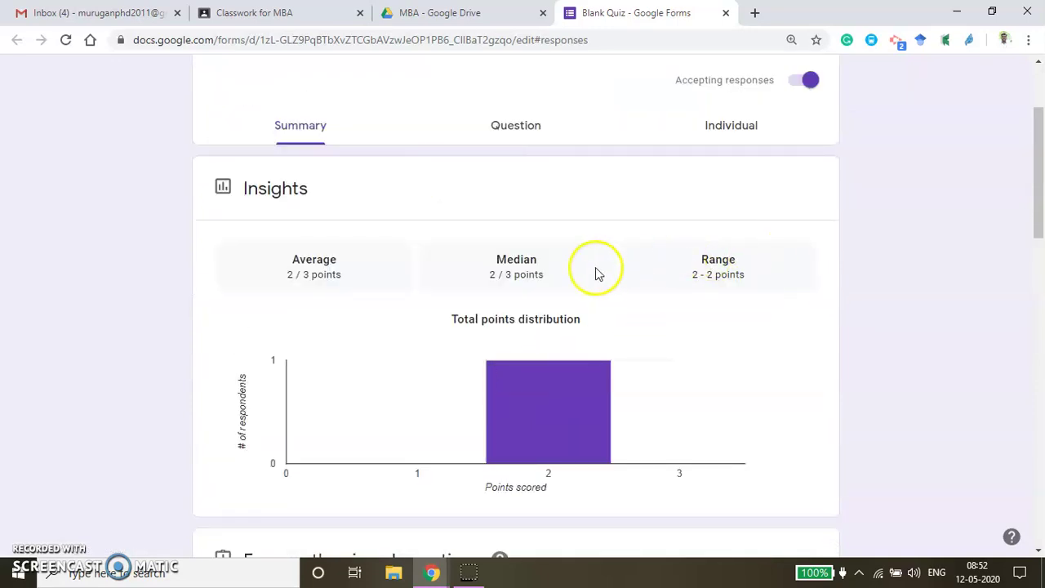
{"action": "scroll", "coordinate": [620, 278], "scroll_direction": "up", "scroll_amount": 2}
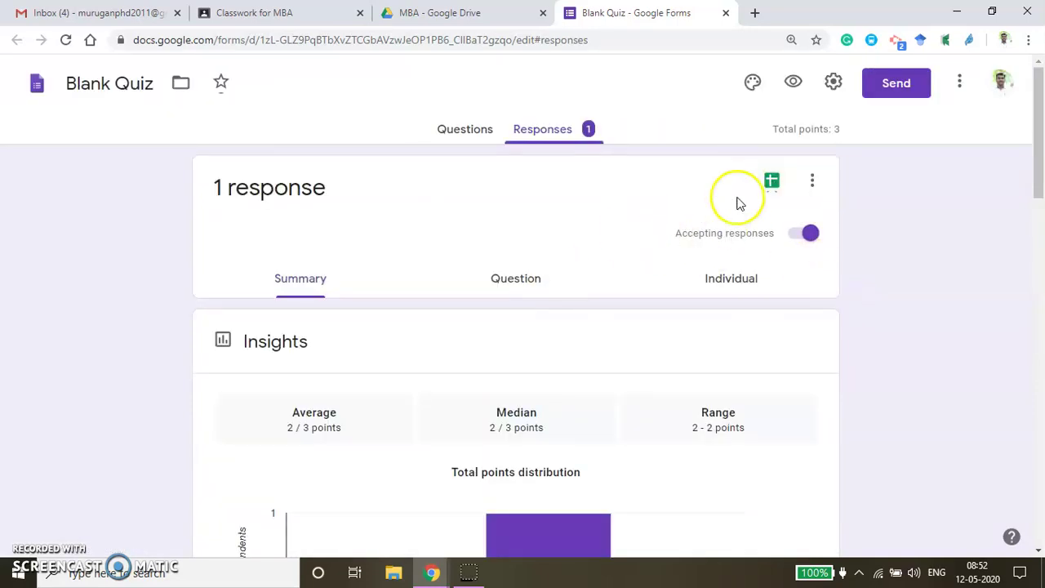
{"action": "left_click", "coordinate": [771, 183]}
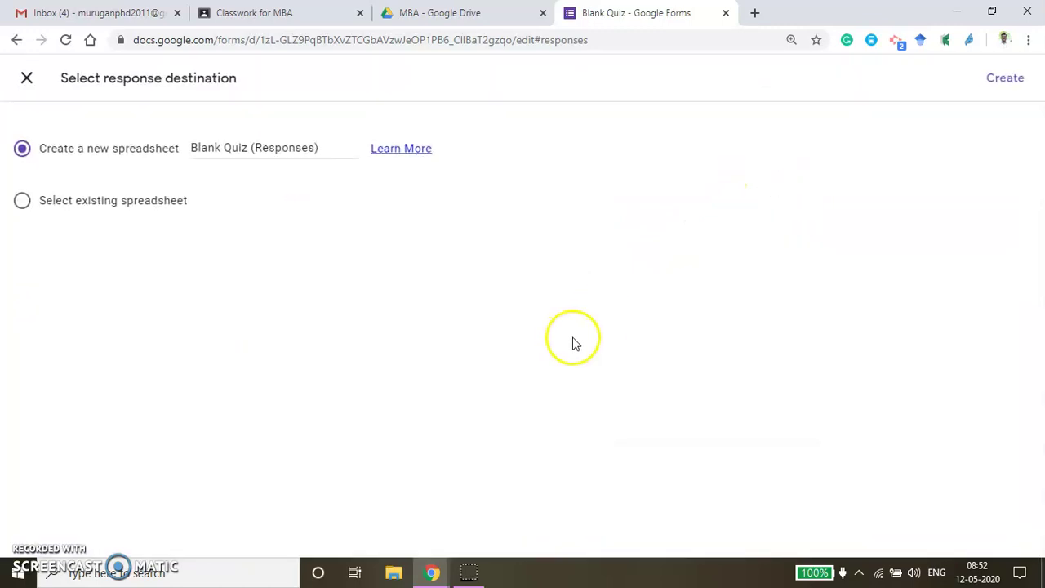
{"action": "left_click", "coordinate": [1008, 77]}
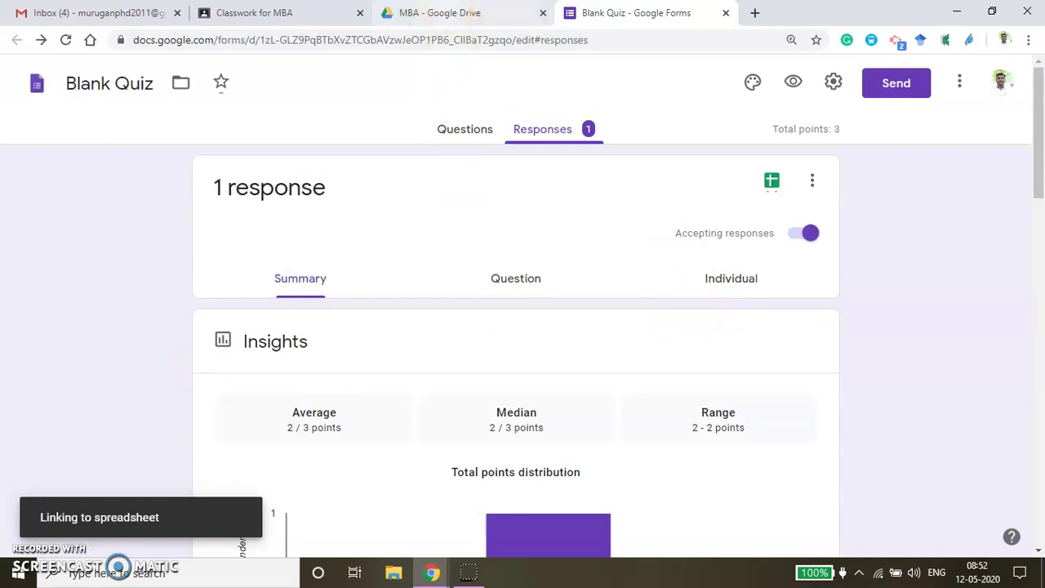
Check the Blank Quiz (Responses) sheet showing the 2/3 response, then close the Blank Quiz form.
{"action": "left_click", "coordinate": [440, 13]}
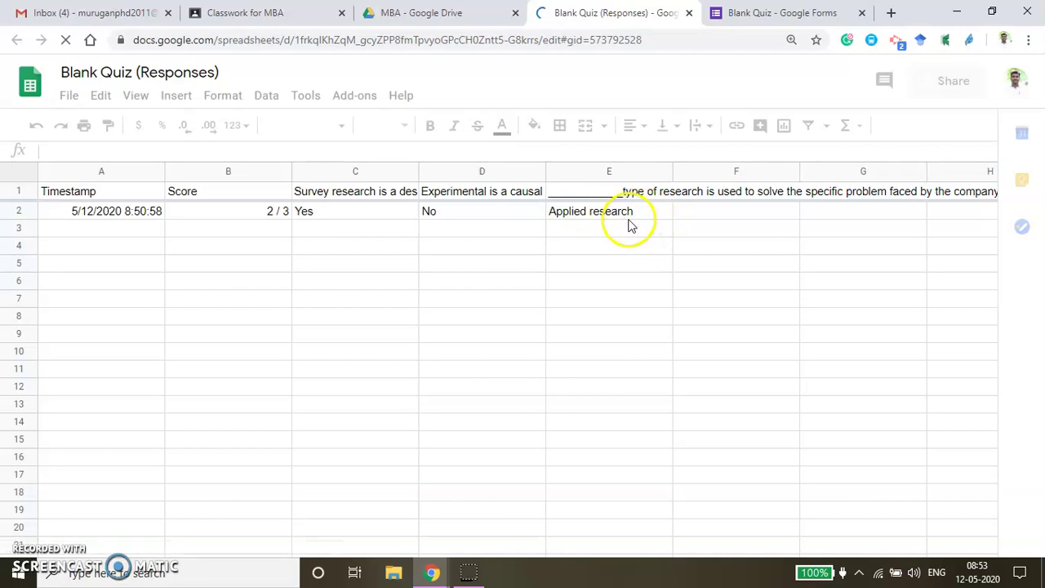
{"action": "left_click", "coordinate": [747, 17]}
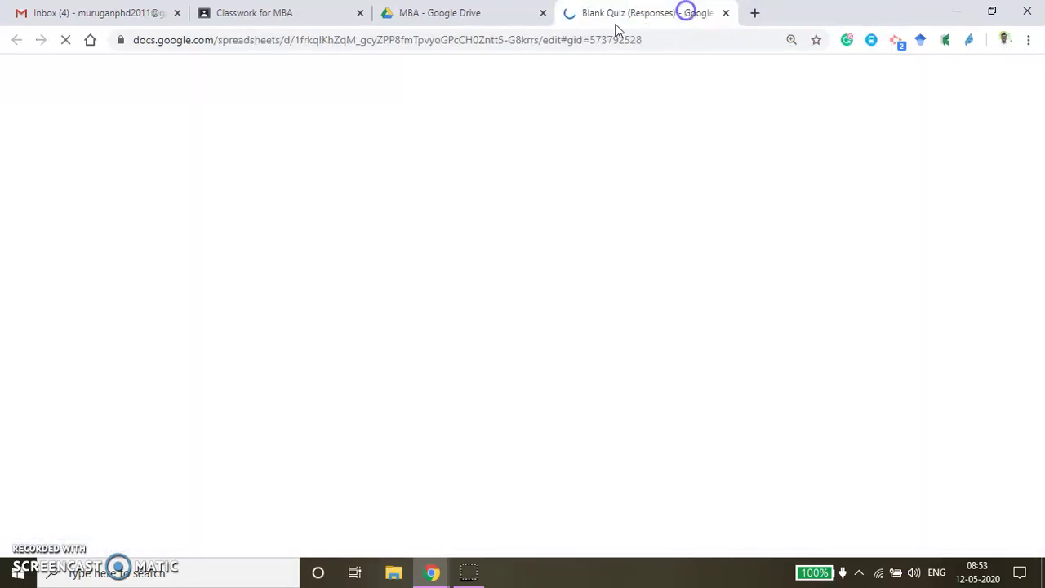
{"action": "left_click", "coordinate": [447, 14]}
In the student's Classroom window, go to the class Stream and reload the work page.
{"action": "mouse_move", "coordinate": [431, 573]}
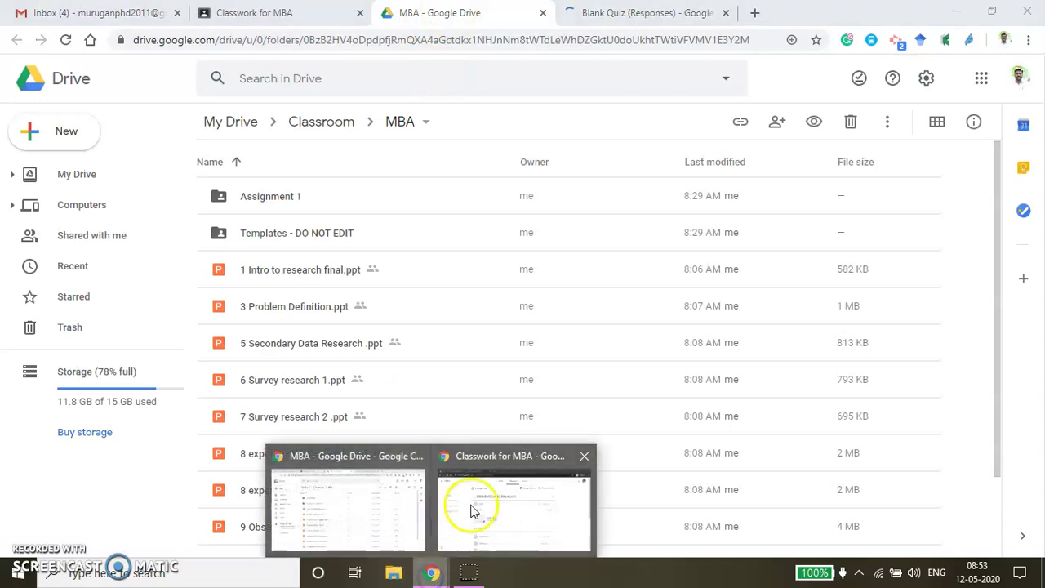
{"action": "left_click", "coordinate": [531, 496]}
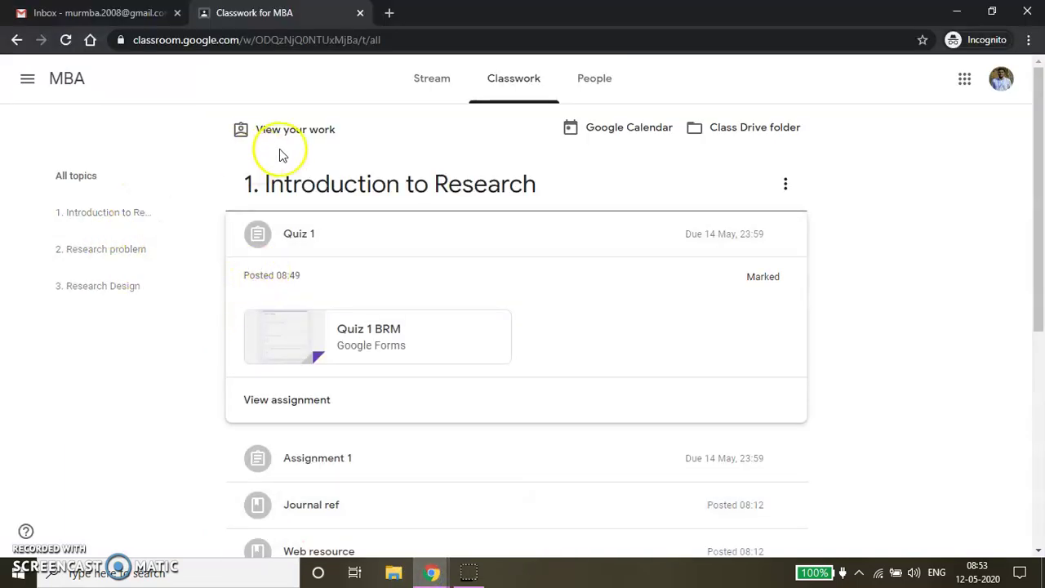
{"action": "left_click", "coordinate": [73, 79]}
{"action": "mouse_move", "coordinate": [259, 422]}
{"action": "left_mouse_down"}
{"action": "mouse_move", "coordinate": [243, 433]}
{"action": "mouse_move", "coordinate": [252, 427]}
{"action": "left_mouse_up"}
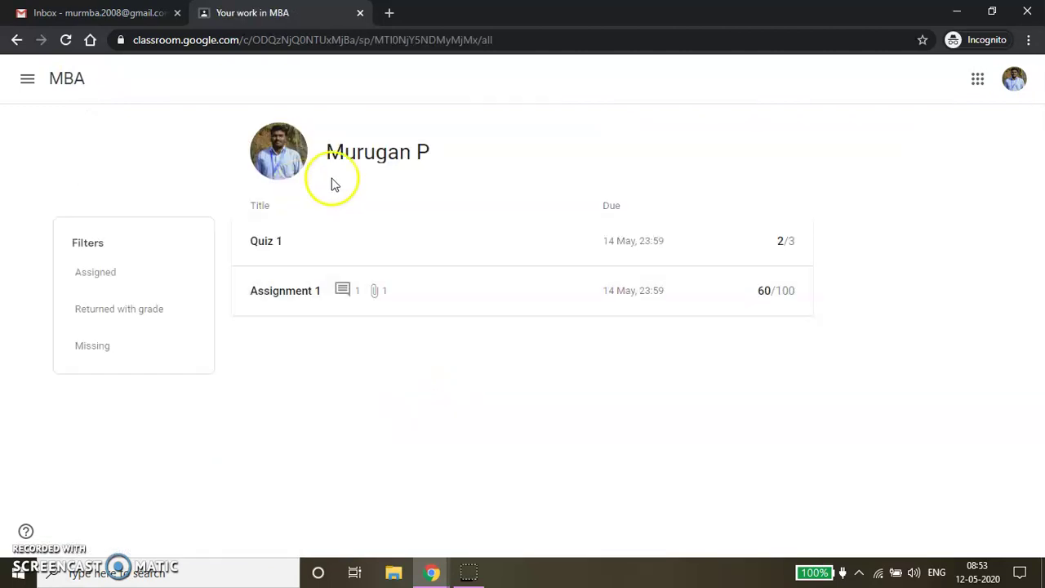
{"action": "left_click", "coordinate": [383, 41]}
{"action": "key", "text": "Return"}
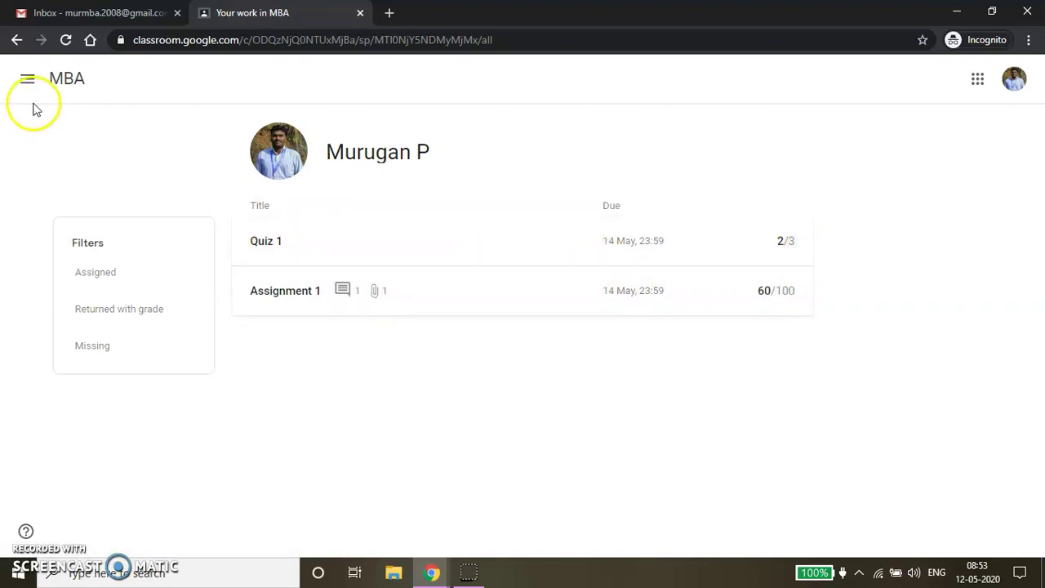
View the student's work list with Quiz 1 at 2/3 and Assignment 1 at 60/100.
{"action": "left_click", "coordinate": [66, 80]}
{"action": "left_click", "coordinate": [73, 9]}
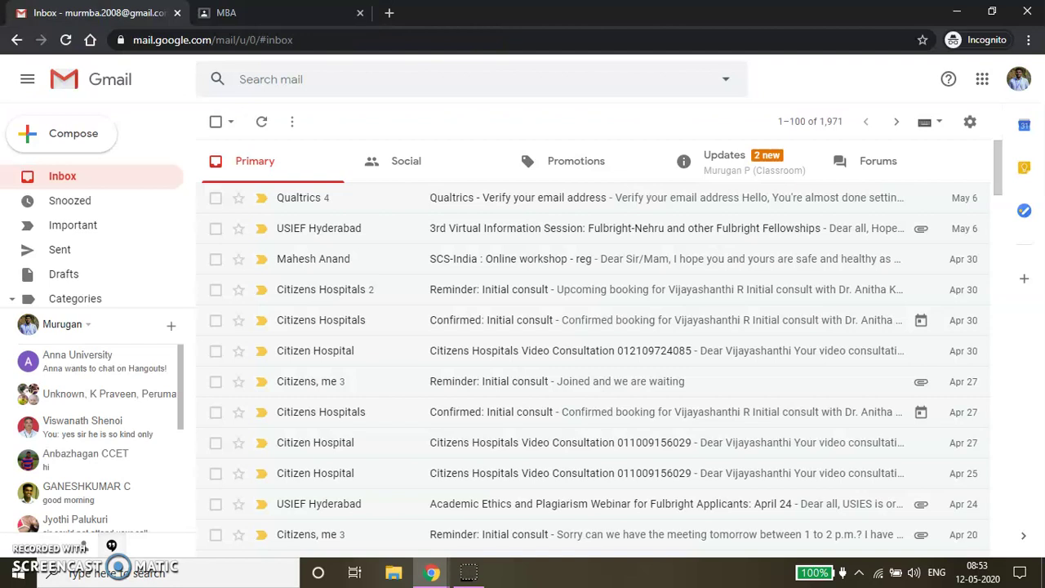
{"action": "left_click", "coordinate": [232, 12]}
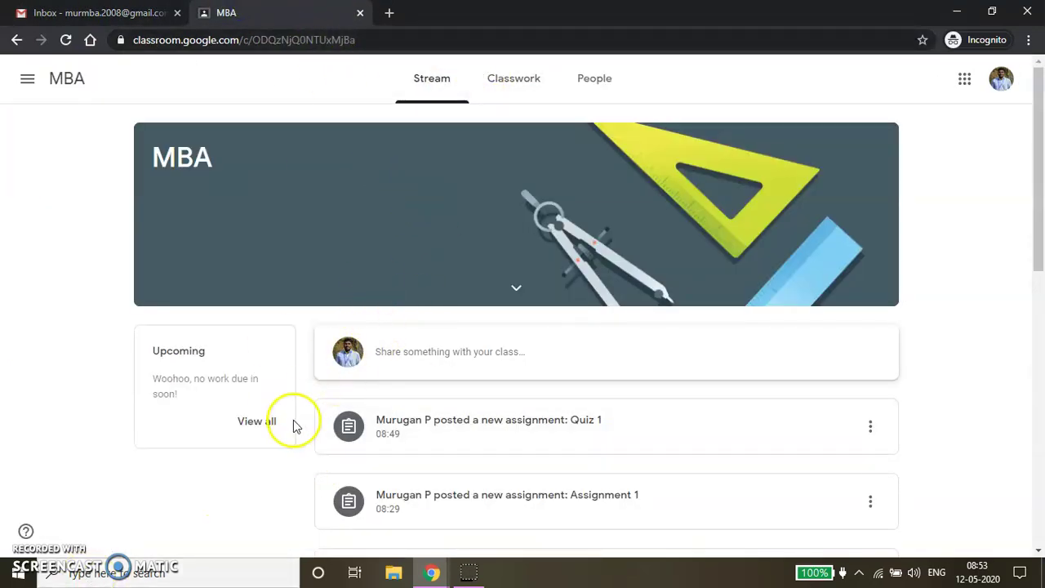
{"action": "left_click", "coordinate": [261, 423]}
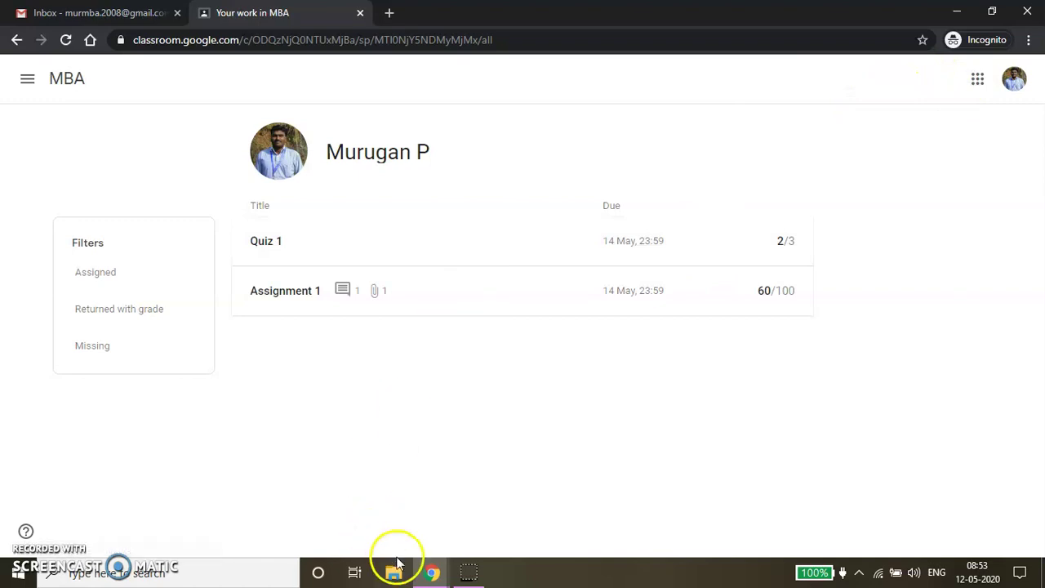
{"action": "left_click", "coordinate": [324, 531]}
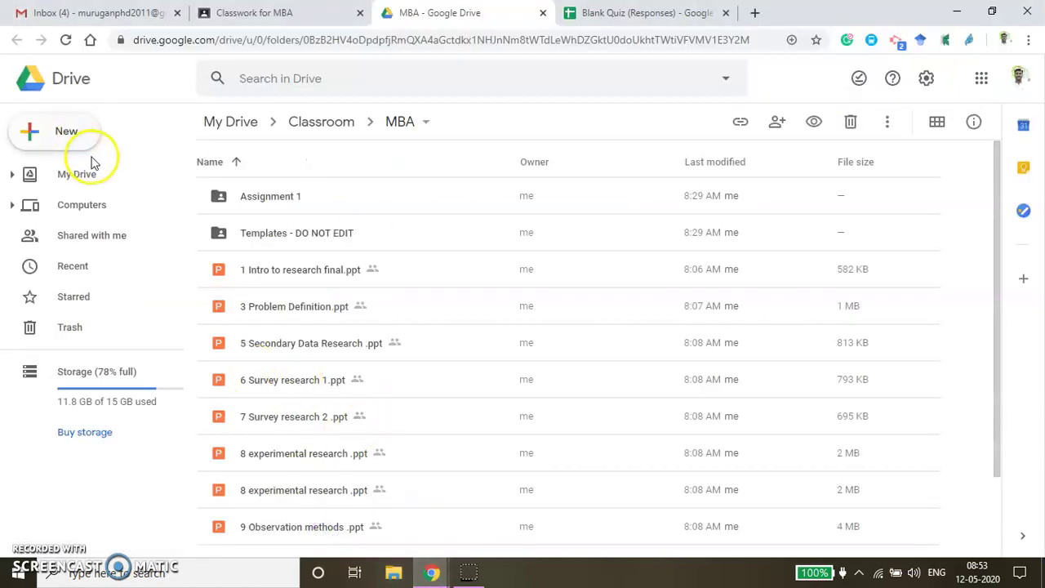
Close the quiz responses tab and open the teacher's To-review list from the MBA Stream.
{"action": "left_click", "coordinate": [275, 11]}
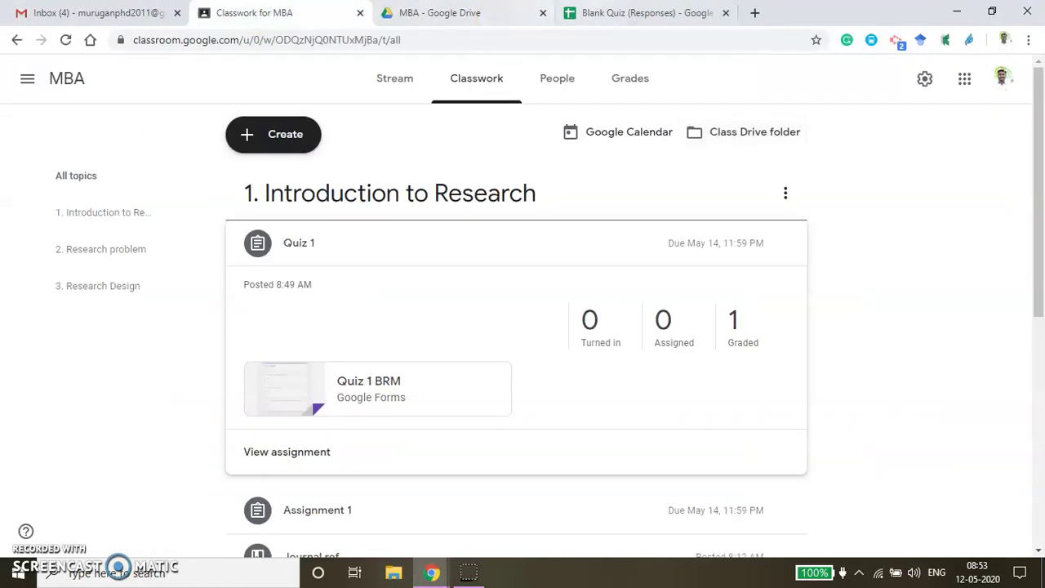
{"action": "left_click", "coordinate": [720, 12]}
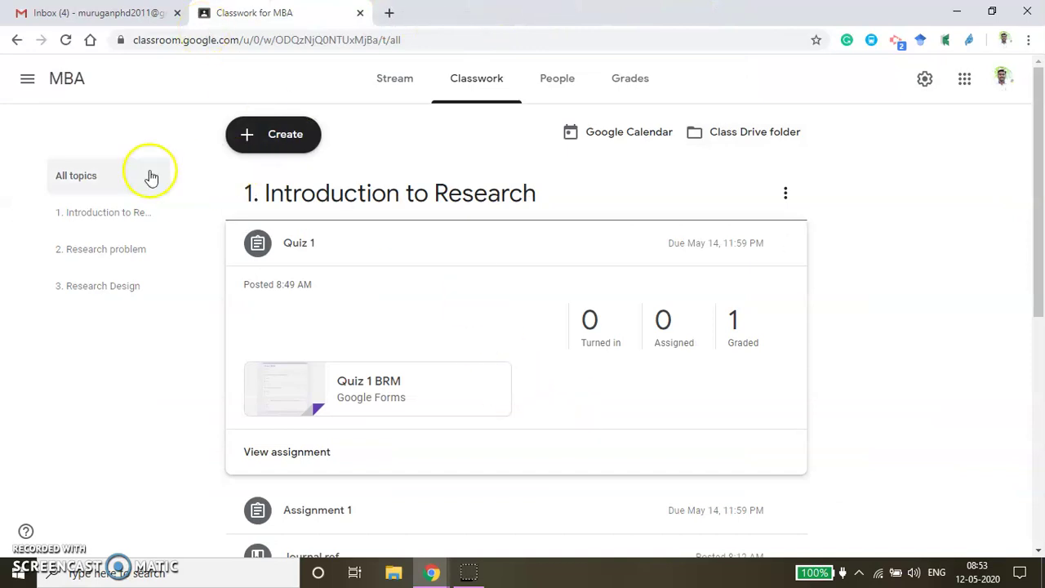
{"action": "left_click", "coordinate": [68, 81]}
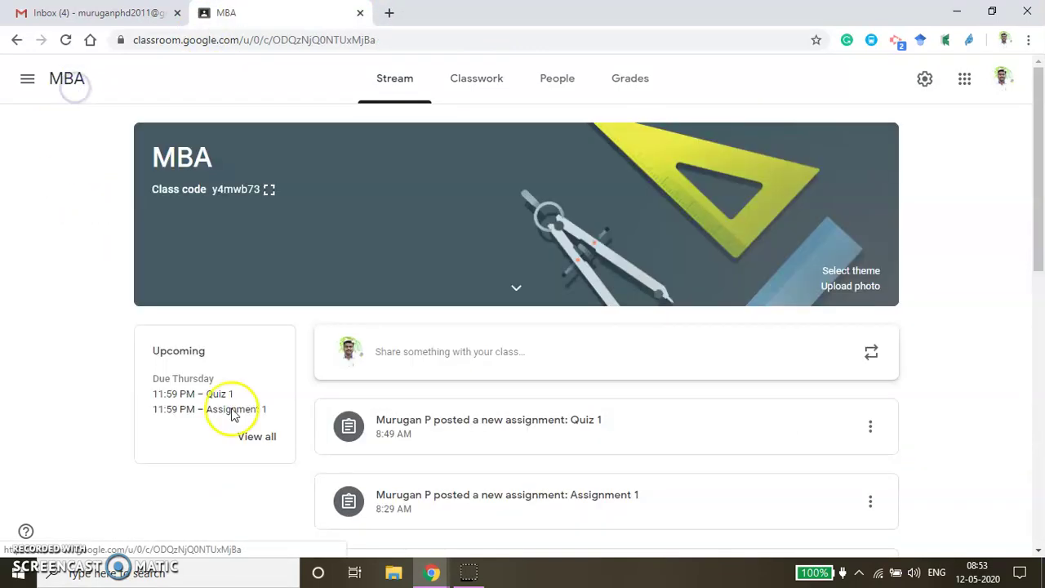
{"action": "left_click", "coordinate": [266, 438]}
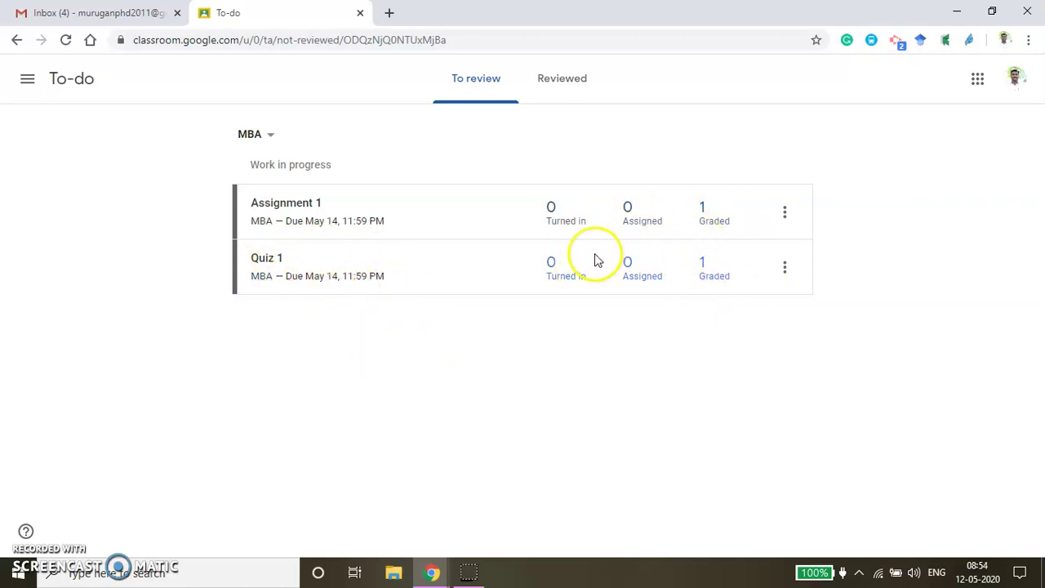
Try marking Assignment 1 as reviewed, and filter the Reviewed list to All classes.
{"action": "left_click", "coordinate": [784, 212]}
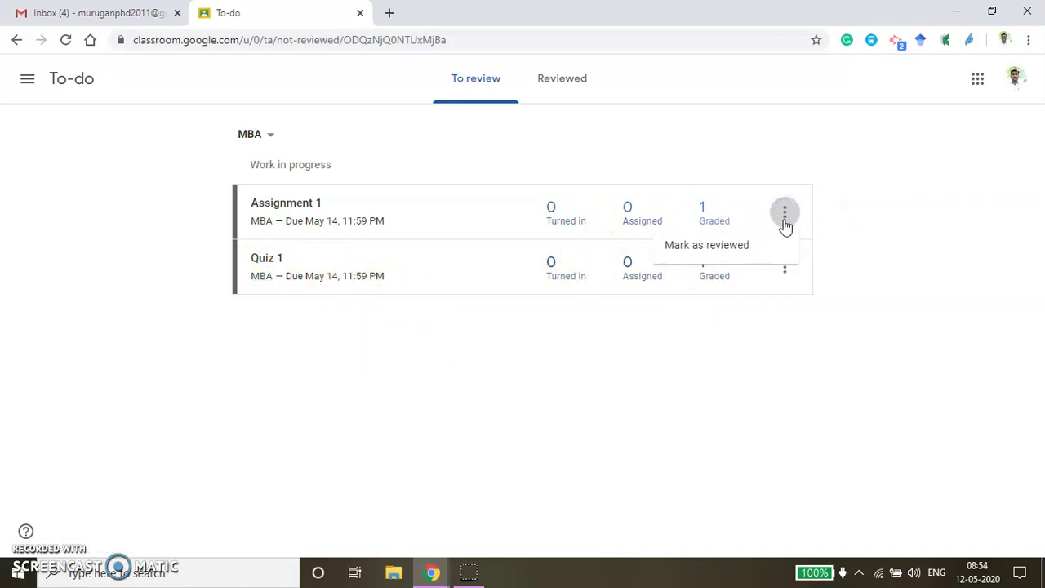
{"action": "left_click", "coordinate": [723, 259]}
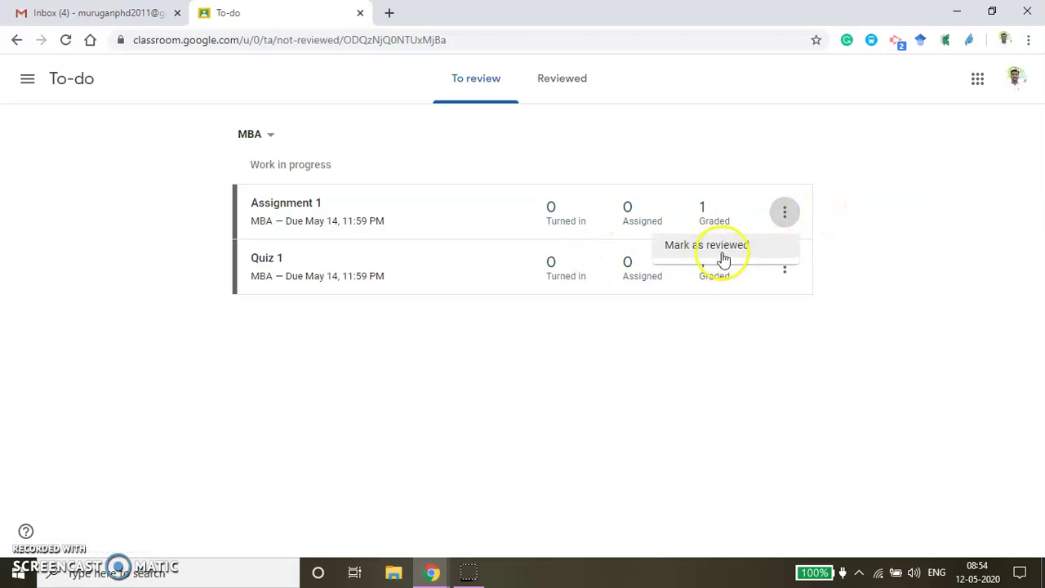
{"action": "left_click", "coordinate": [577, 84]}
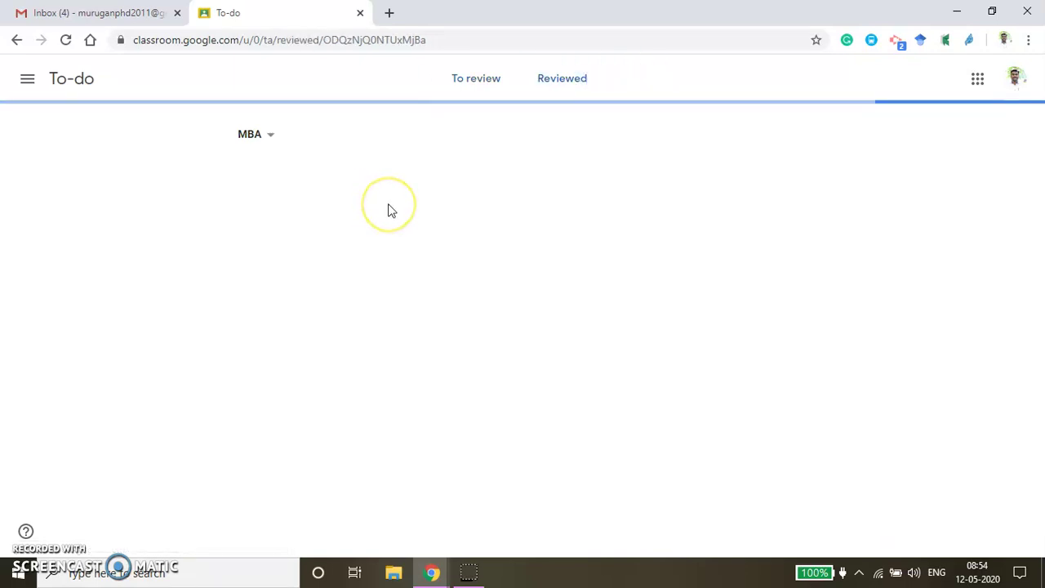
{"action": "left_click", "coordinate": [261, 135]}
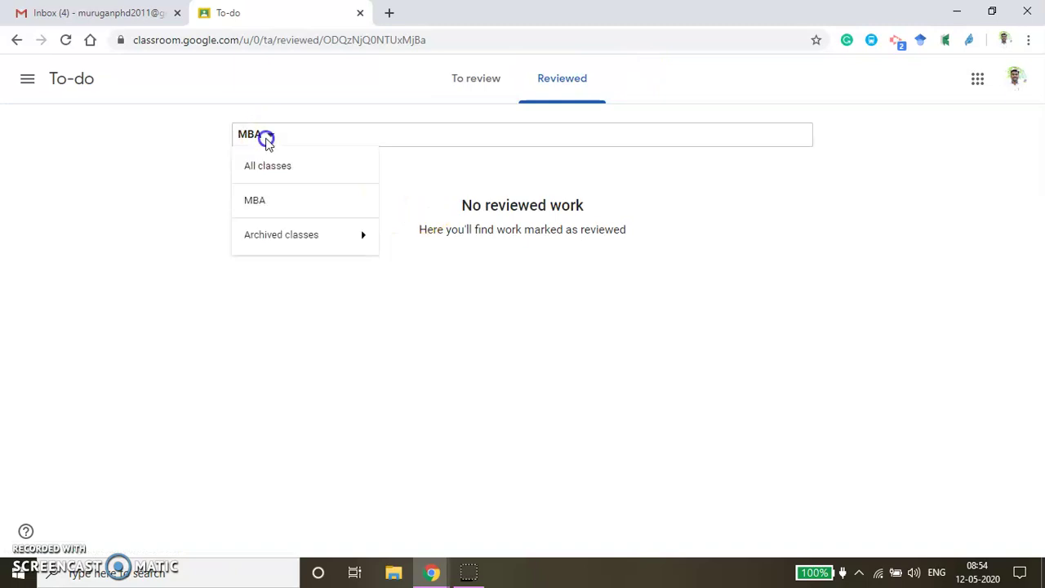
{"action": "mouse_move", "coordinate": [327, 237]}
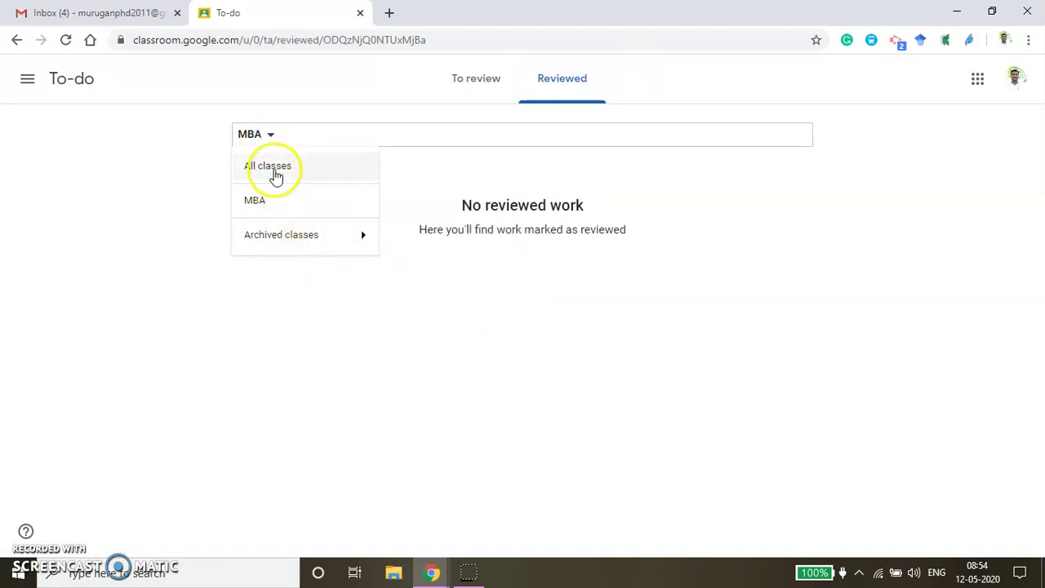
{"action": "left_click", "coordinate": [258, 200]}
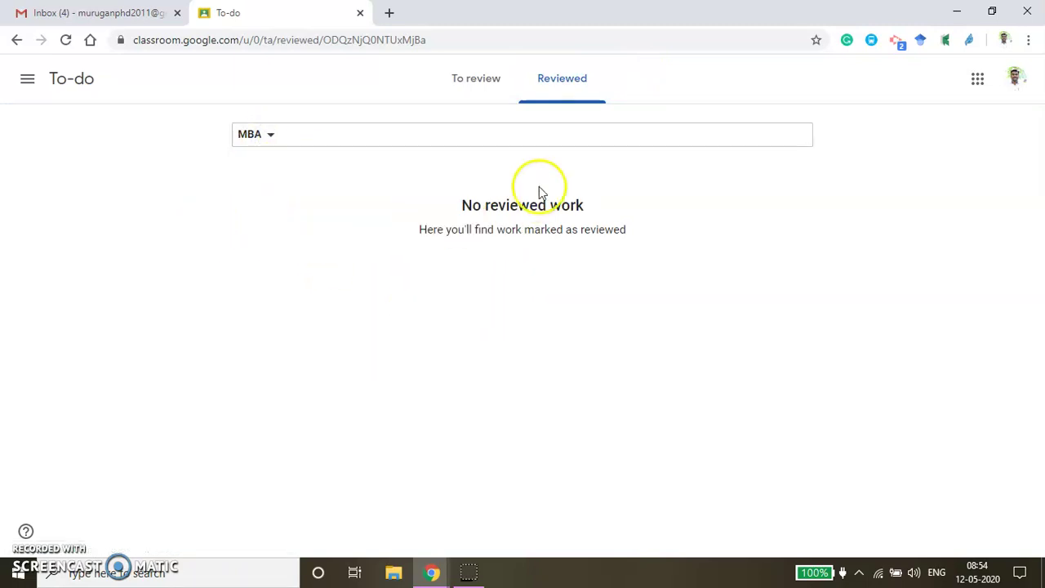
{"action": "left_click", "coordinate": [264, 135]}
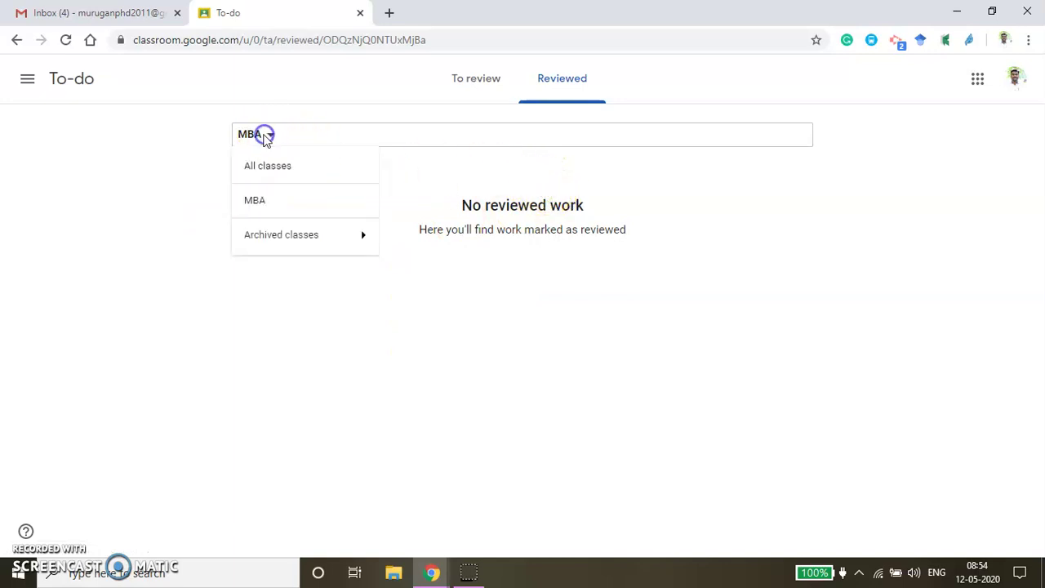
{"action": "left_click", "coordinate": [274, 172]}
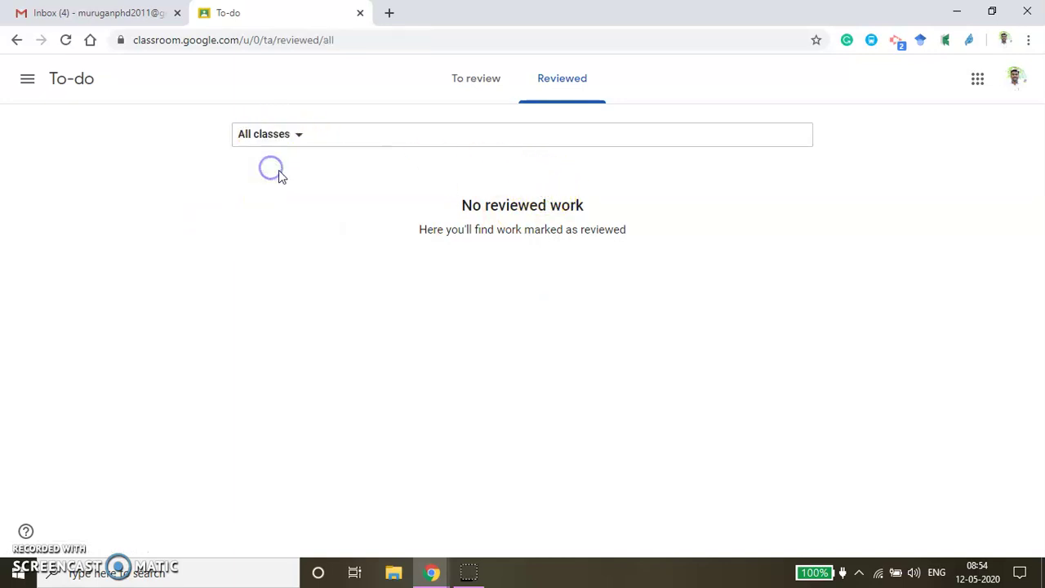
{"action": "left_click", "coordinate": [460, 86]}
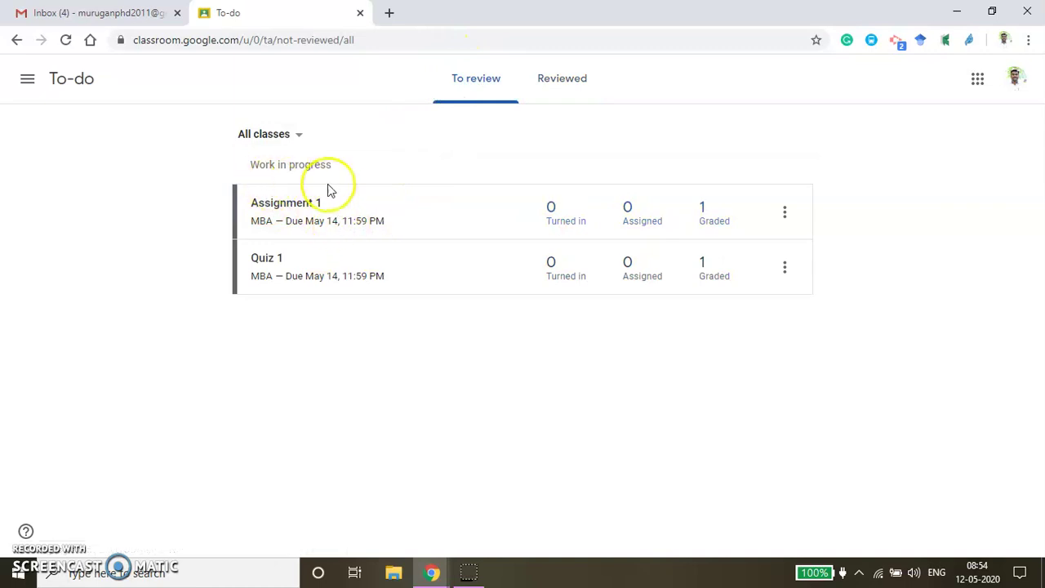
Try marking Quiz 1 as reviewed, leaving both items still awaiting review.
{"action": "left_click", "coordinate": [786, 269]}
{"action": "left_click", "coordinate": [722, 318]}
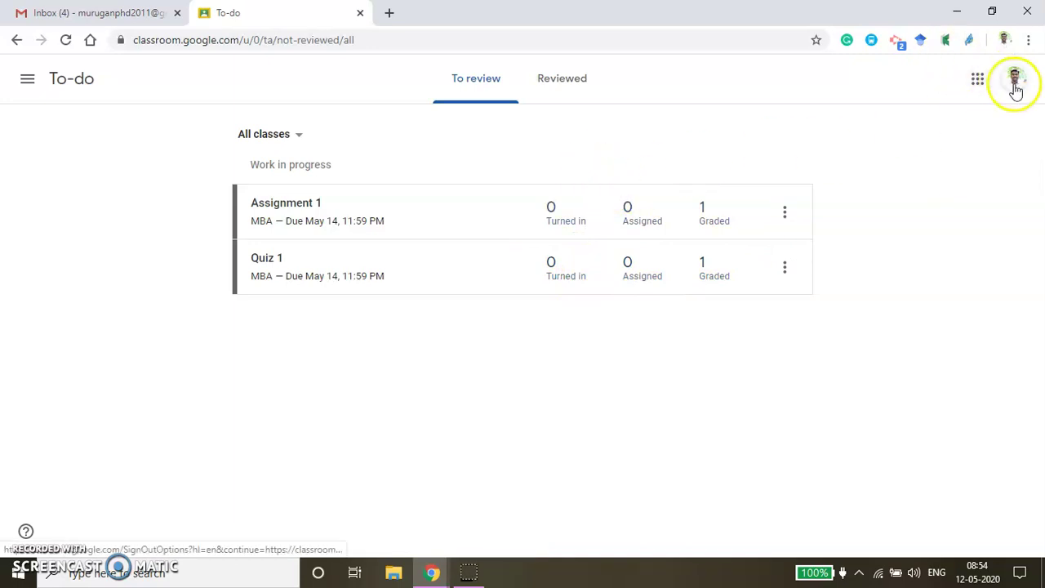
{"action": "left_click", "coordinate": [977, 79]}
{"action": "left_click", "coordinate": [662, 134]}
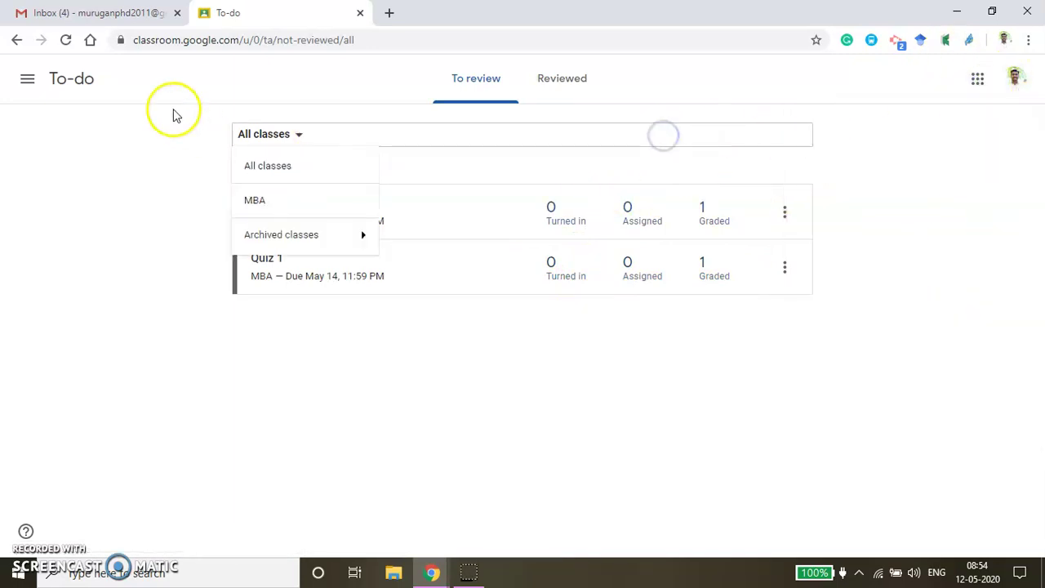
{"action": "left_click", "coordinate": [27, 79]}
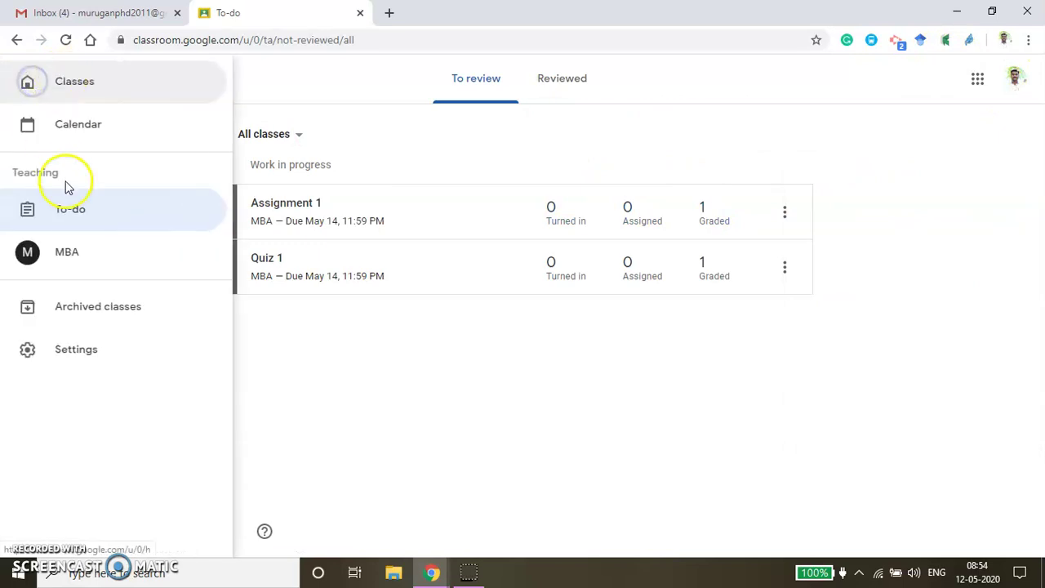
Go to the MBA class, check People, and view Grades: Quiz 1 2/3, Assignment 1 60/100.
{"action": "left_click", "coordinate": [49, 259]}
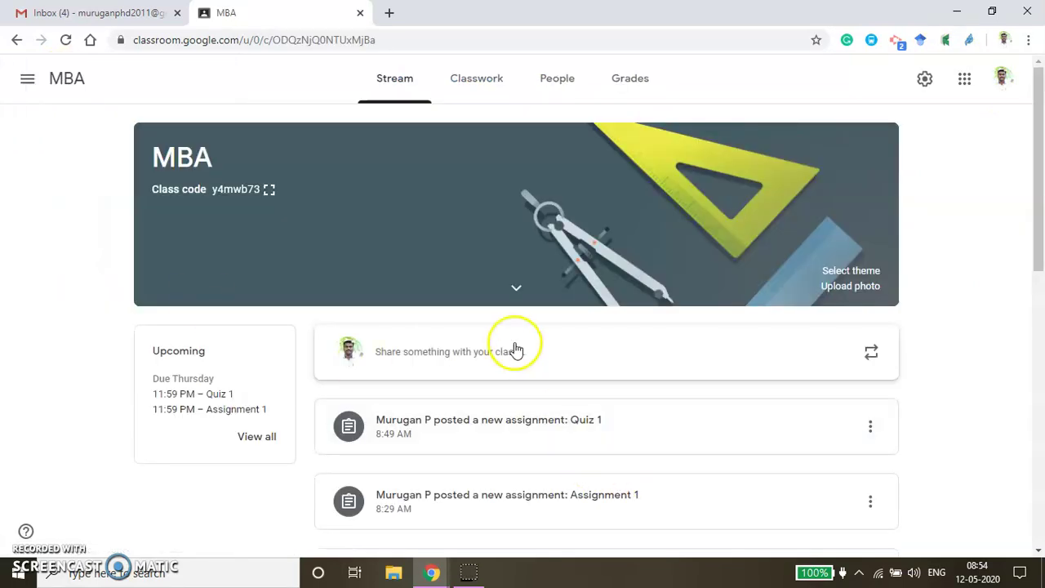
{"action": "scroll", "coordinate": [516, 349], "scroll_direction": "down", "scroll_amount": 3}
{"action": "scroll", "coordinate": [523, 349], "scroll_direction": "down", "scroll_amount": 4}
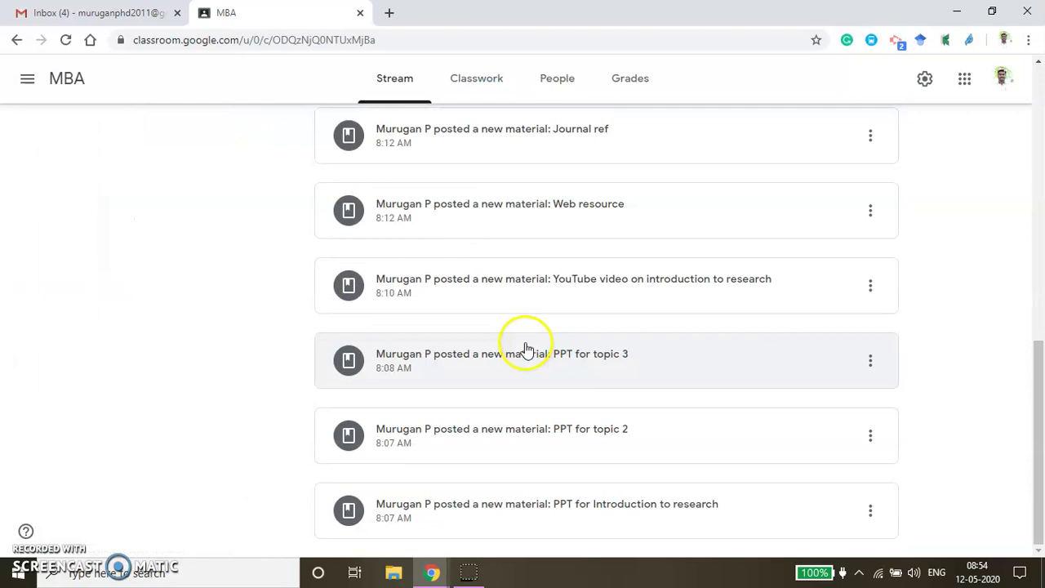
{"action": "scroll", "coordinate": [618, 350], "scroll_direction": "up", "scroll_amount": 10}
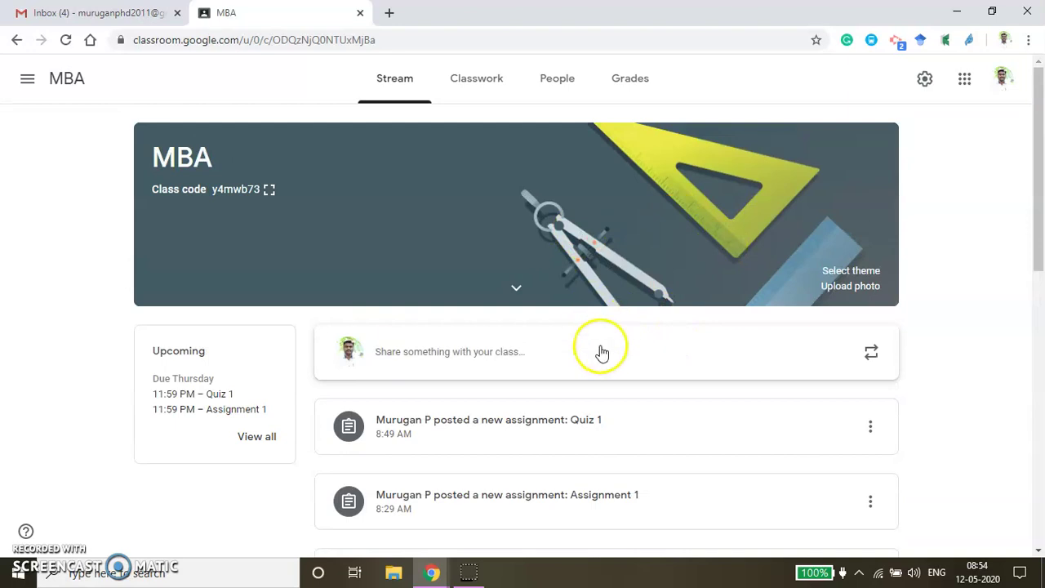
{"action": "left_click", "coordinate": [560, 81]}
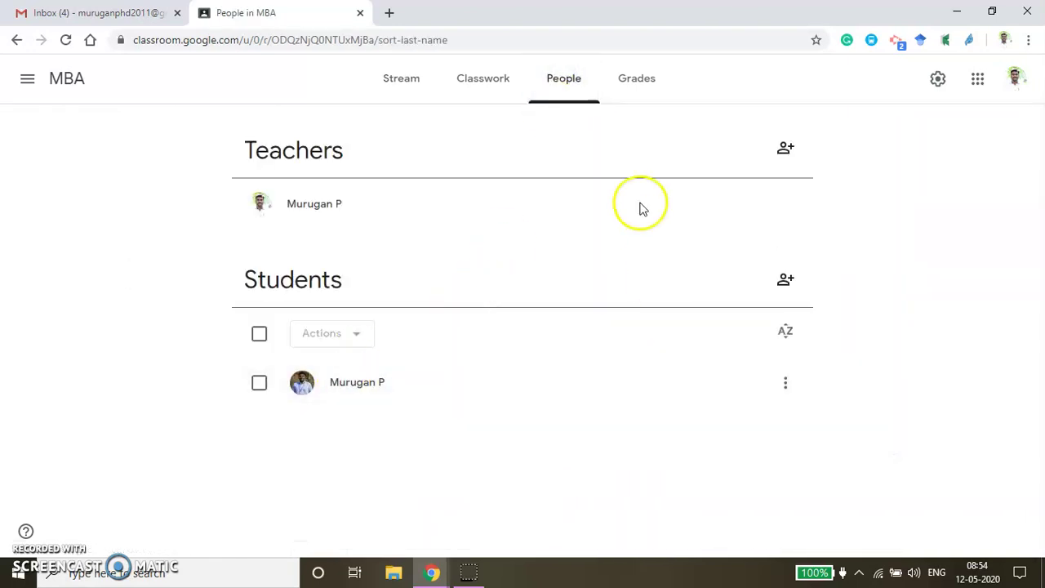
{"action": "left_click", "coordinate": [630, 86]}
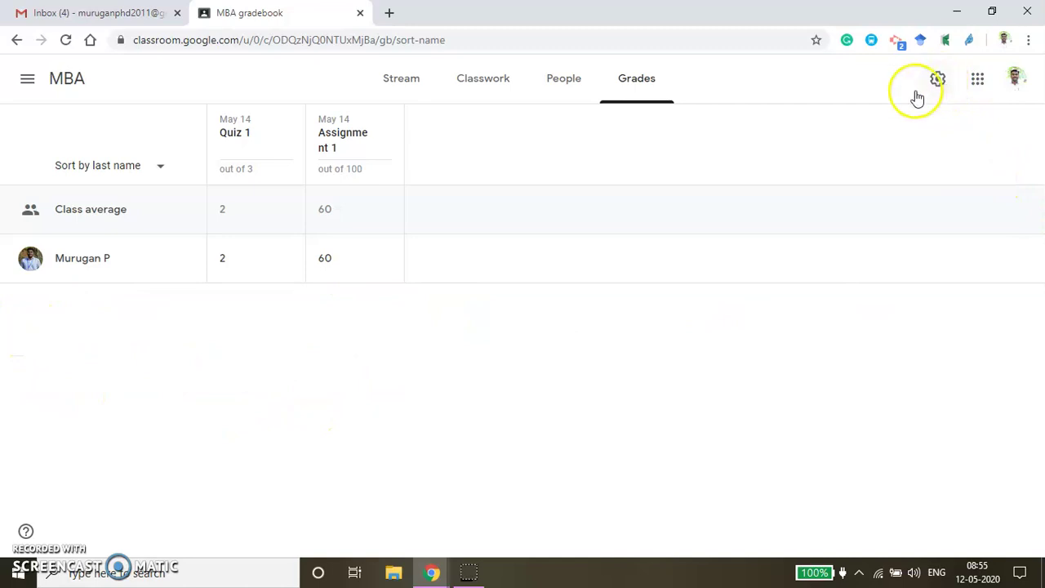
{"action": "left_click", "coordinate": [938, 78]}
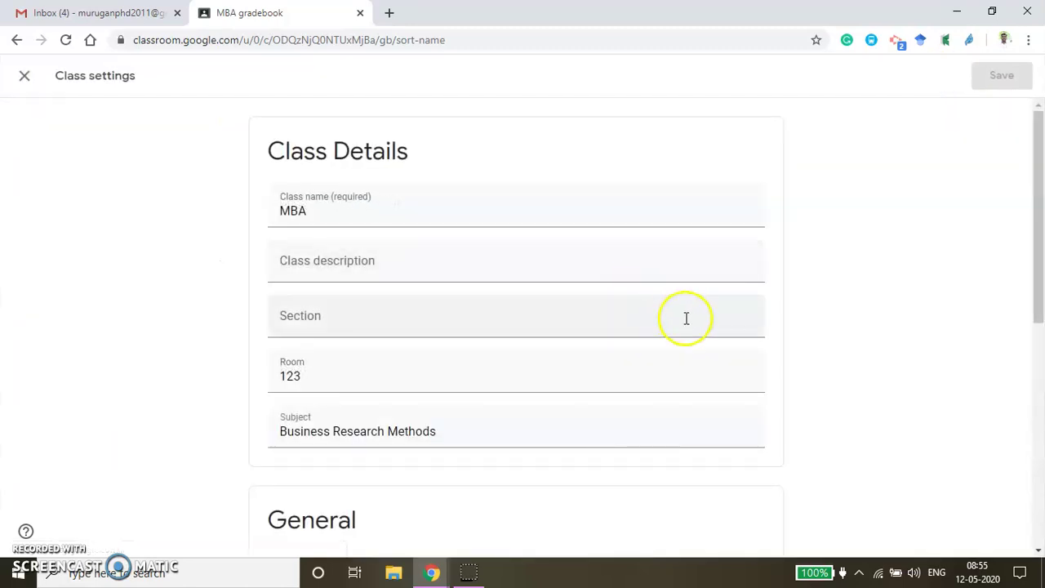
{"action": "left_click", "coordinate": [25, 76]}
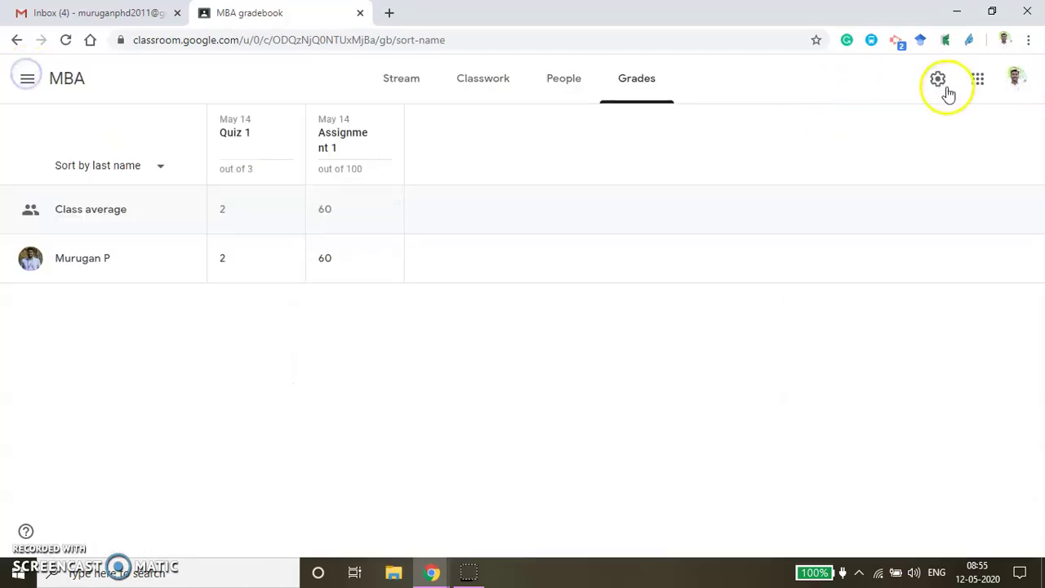
{"action": "left_click", "coordinate": [937, 79]}
{"action": "scroll", "coordinate": [518, 378], "scroll_direction": "down", "scroll_amount": 10}
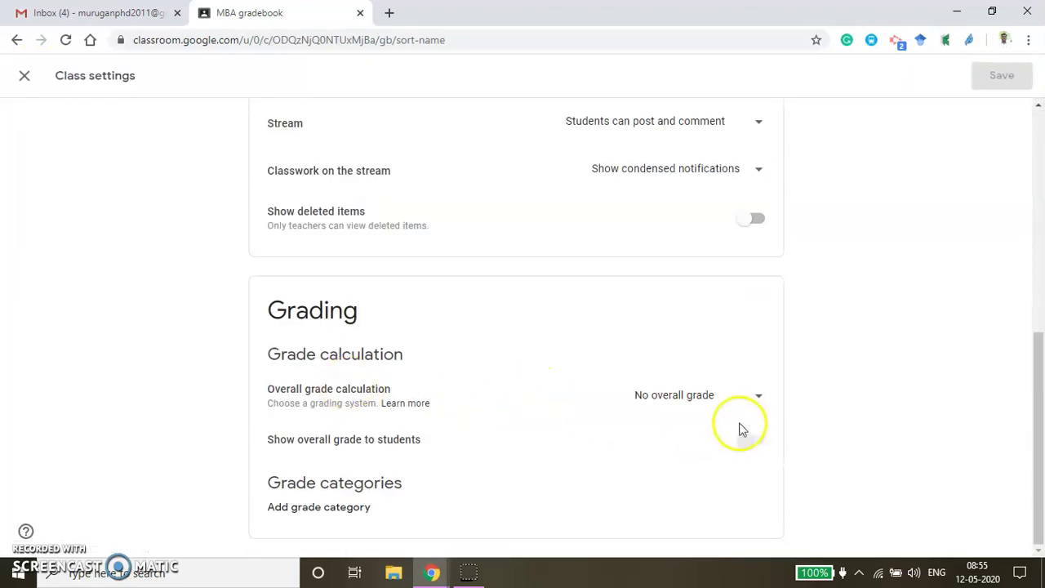
{"action": "left_click", "coordinate": [758, 399]}
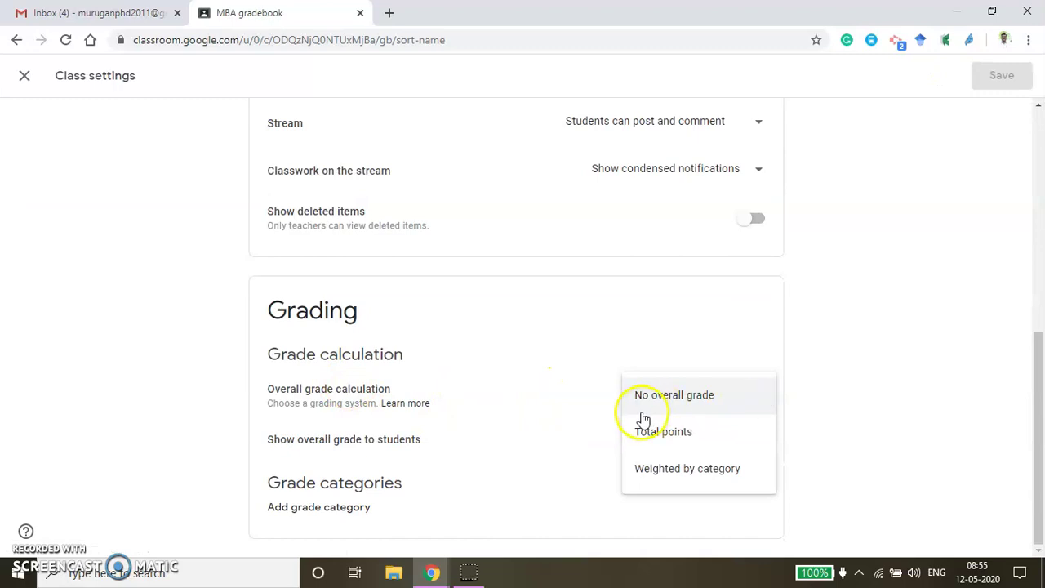
{"action": "left_click", "coordinate": [824, 380]}
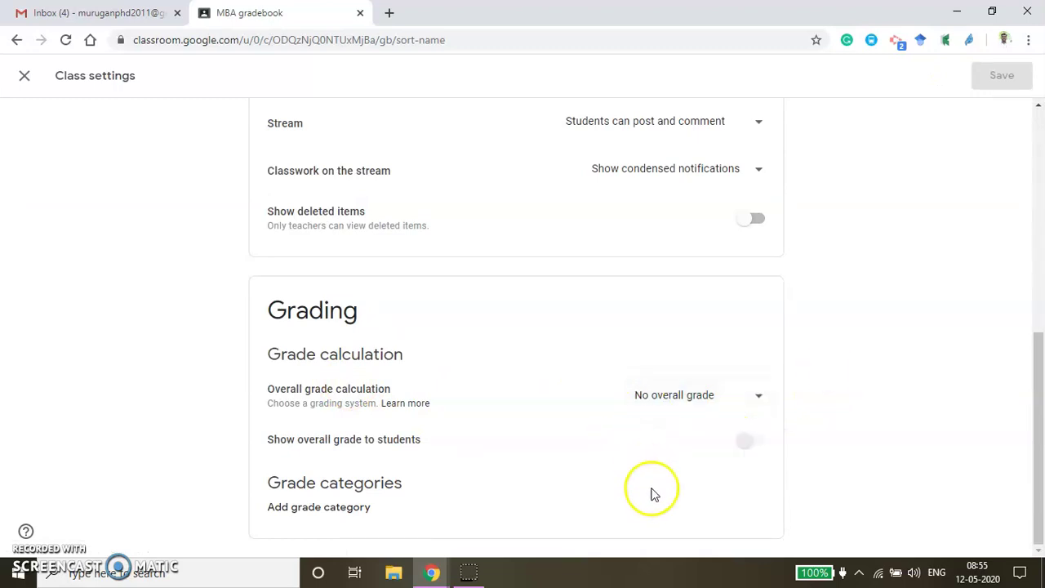
{"action": "scroll", "coordinate": [618, 500], "scroll_direction": "up", "scroll_amount": 5}
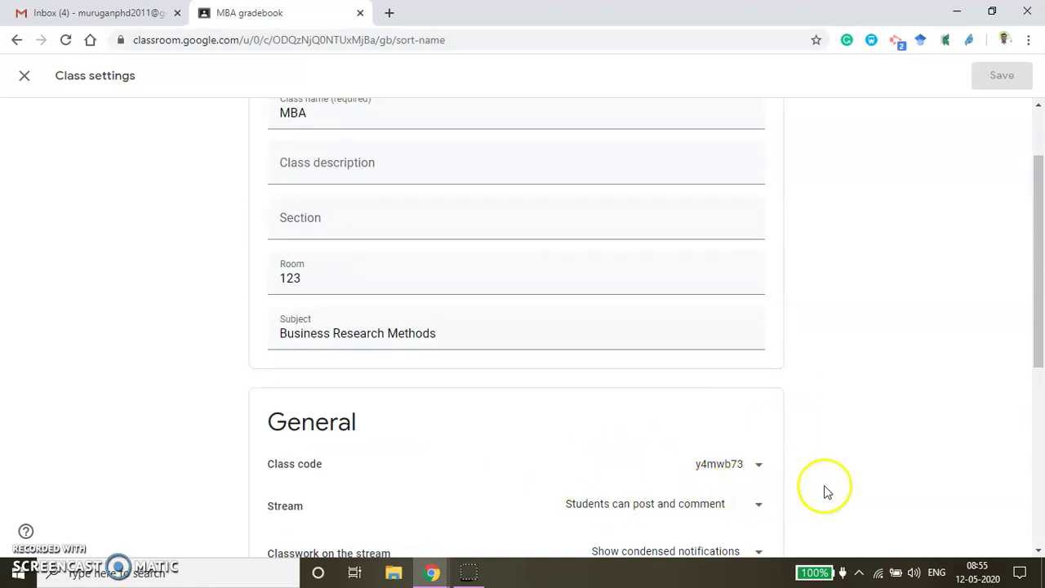
{"action": "scroll", "coordinate": [826, 491], "scroll_direction": "up", "scroll_amount": 1}
{"action": "left_click", "coordinate": [27, 75]}
{"action": "left_click", "coordinate": [158, 167]}
{"action": "left_click", "coordinate": [148, 302]}
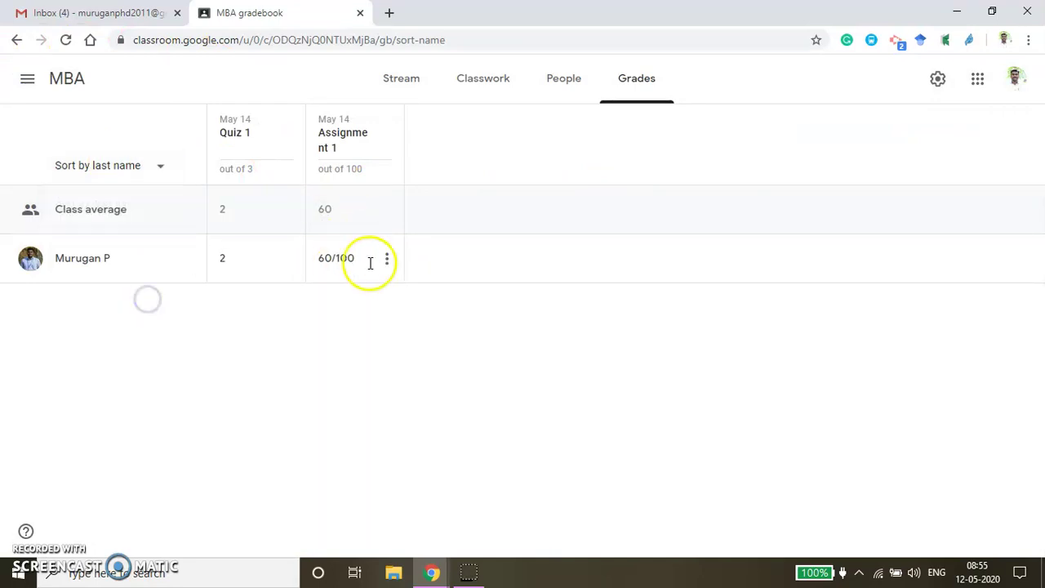